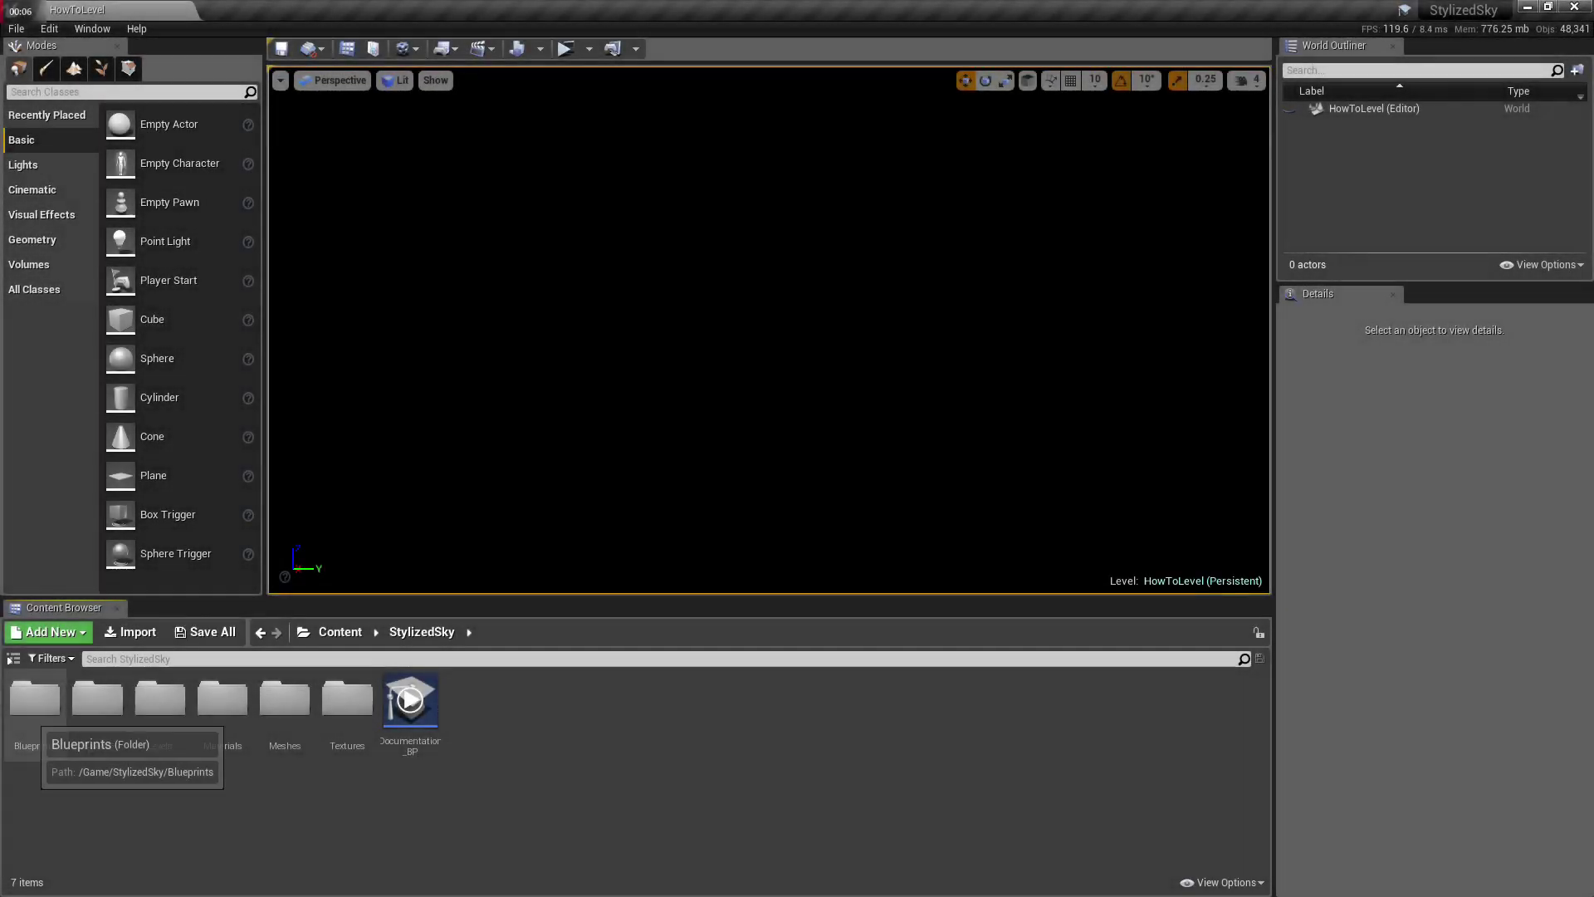
- Open the Blueprints folder and drag StylizedSky_BP into the HowToLevel map
click(417, 713)
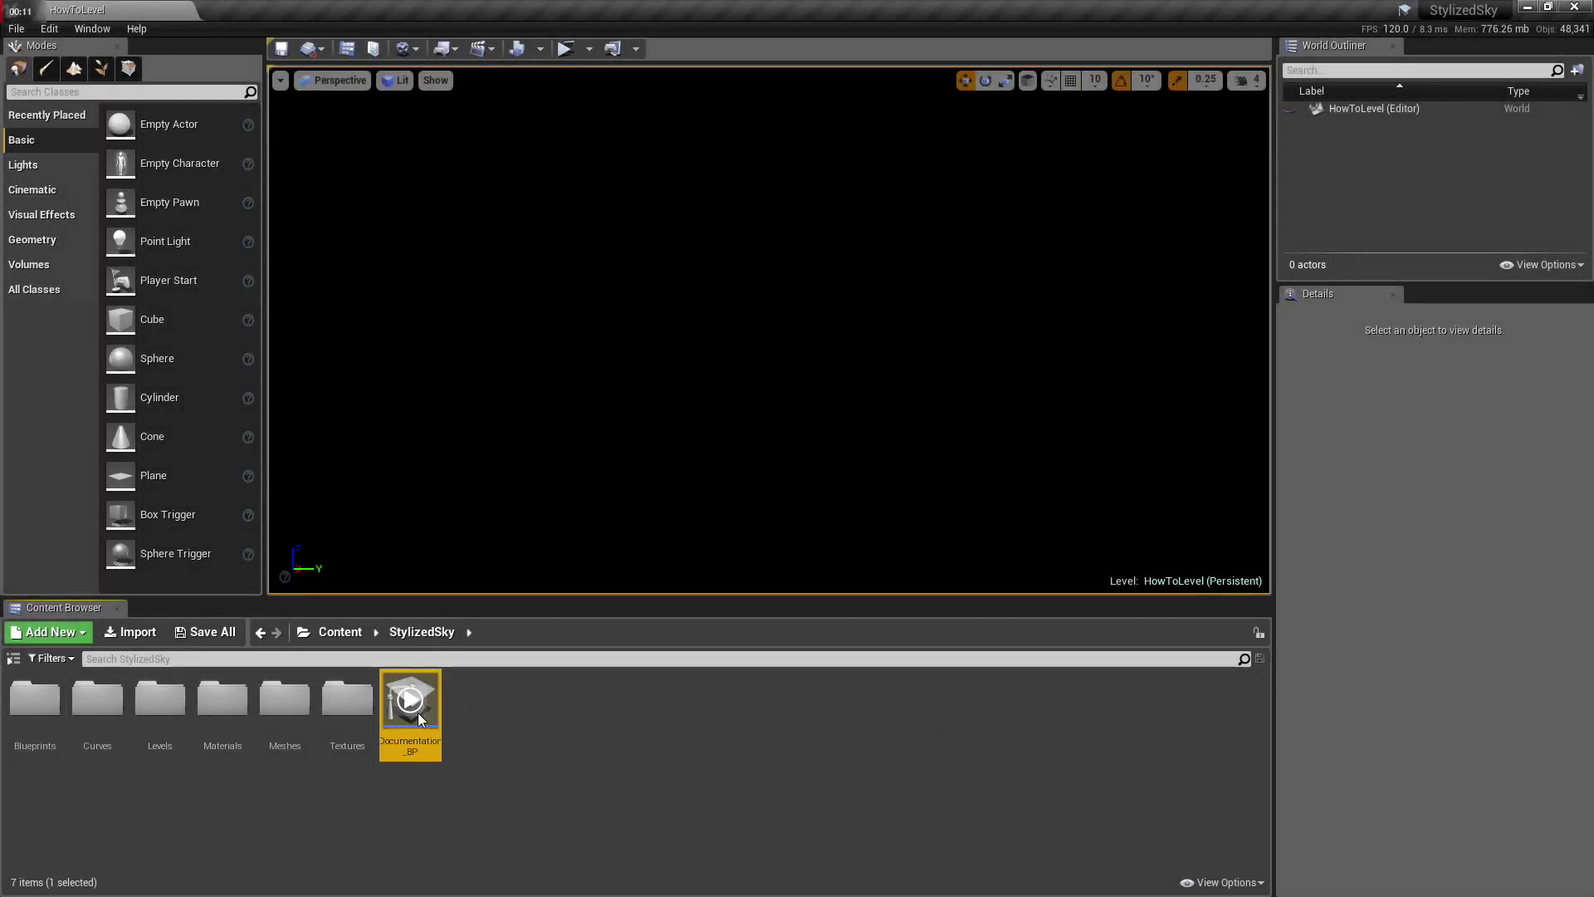
double_click(35, 702)
click(160, 701)
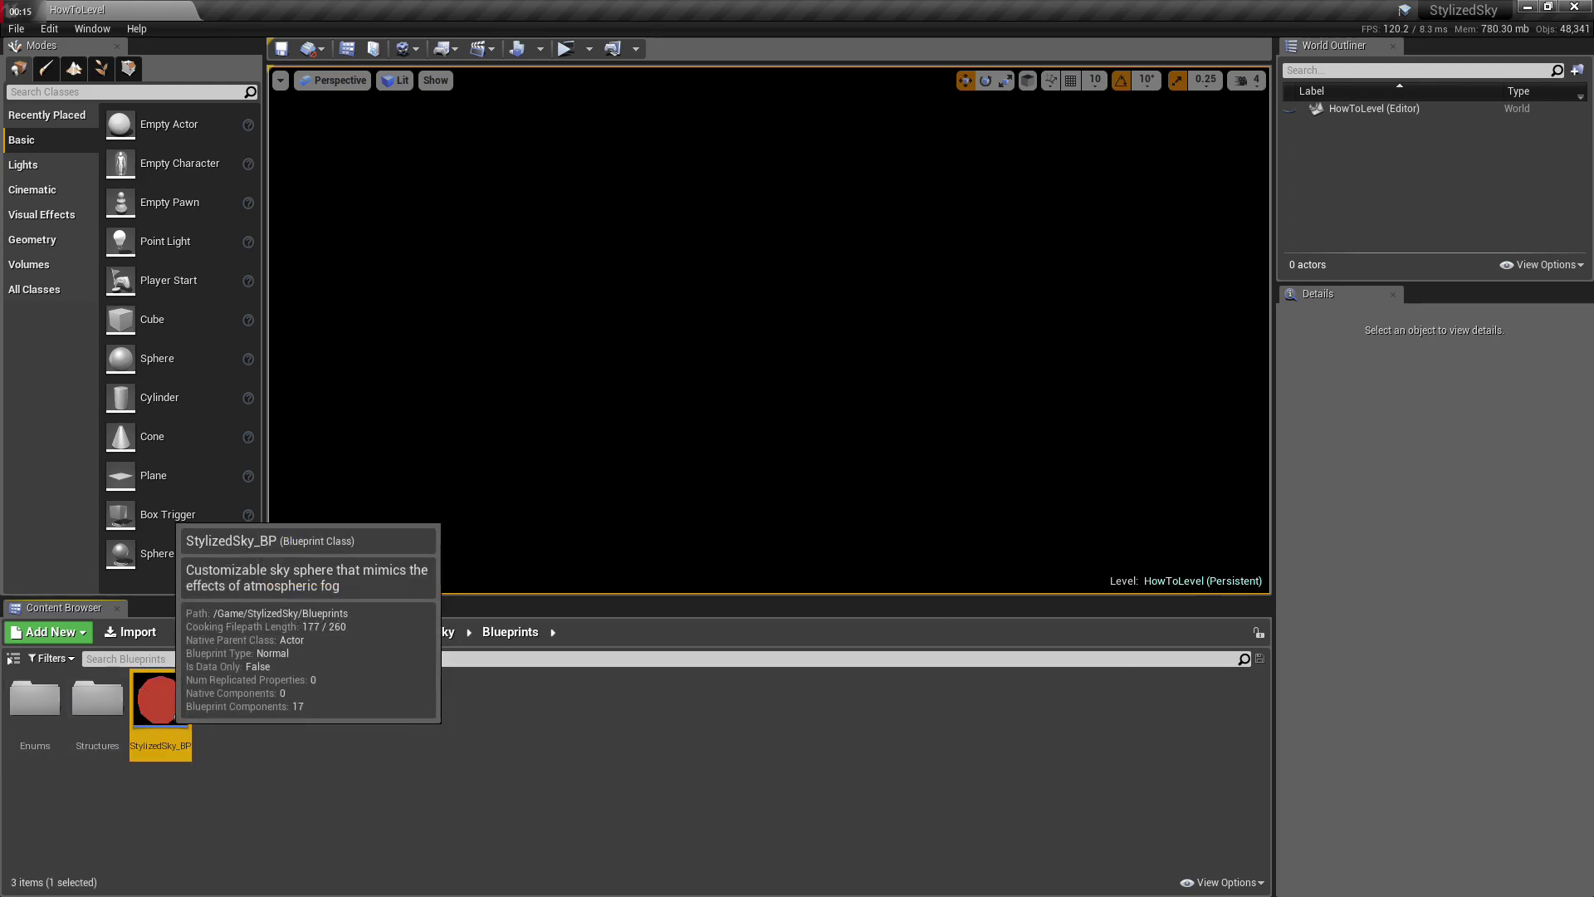
mouse_move(160, 702)
mouse_down()
mouse_move(748, 332)
mouse_move(635, 377)
mouse_up()
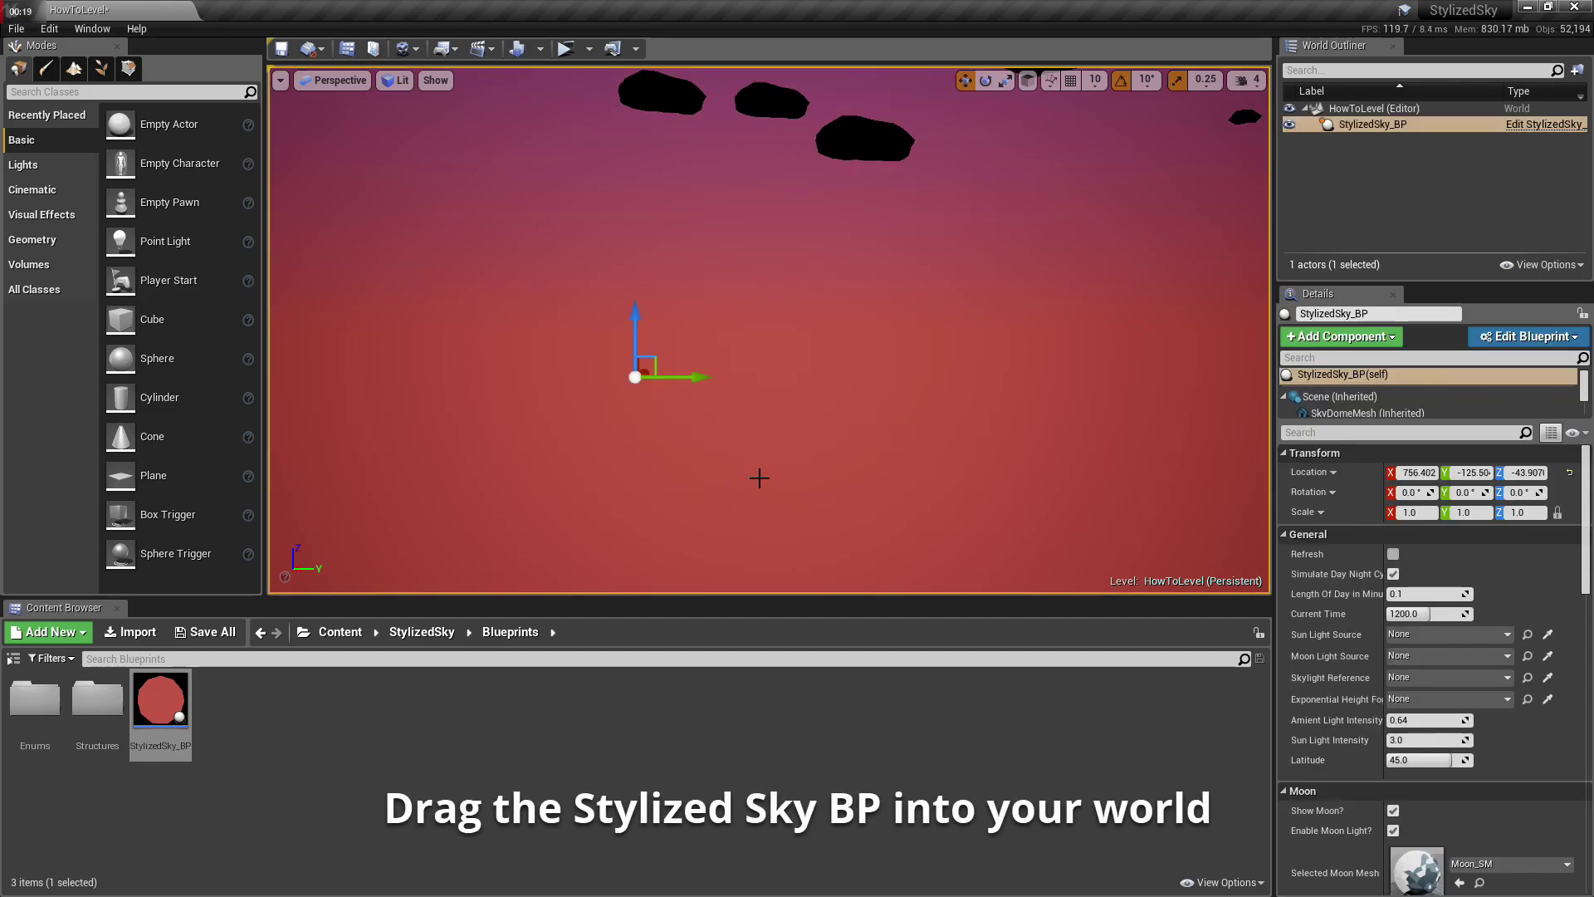
- Orbit around the pink sky and clouds, then bring up the Lights placement category
right_drag(722, 469, 722, 468)
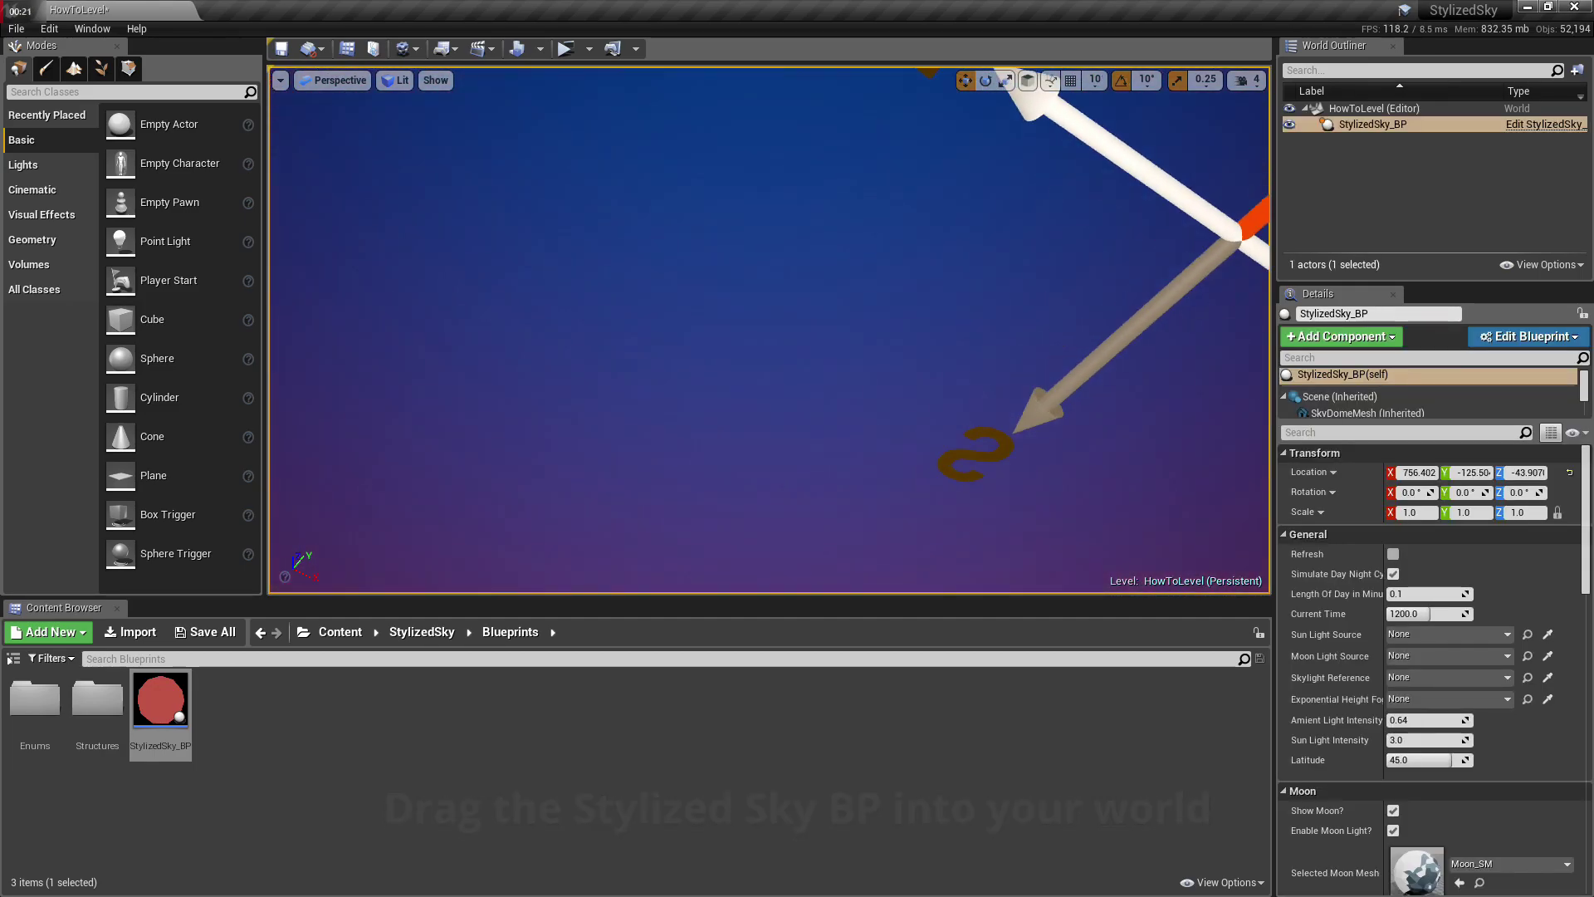
right_drag(516, 378, 516, 378)
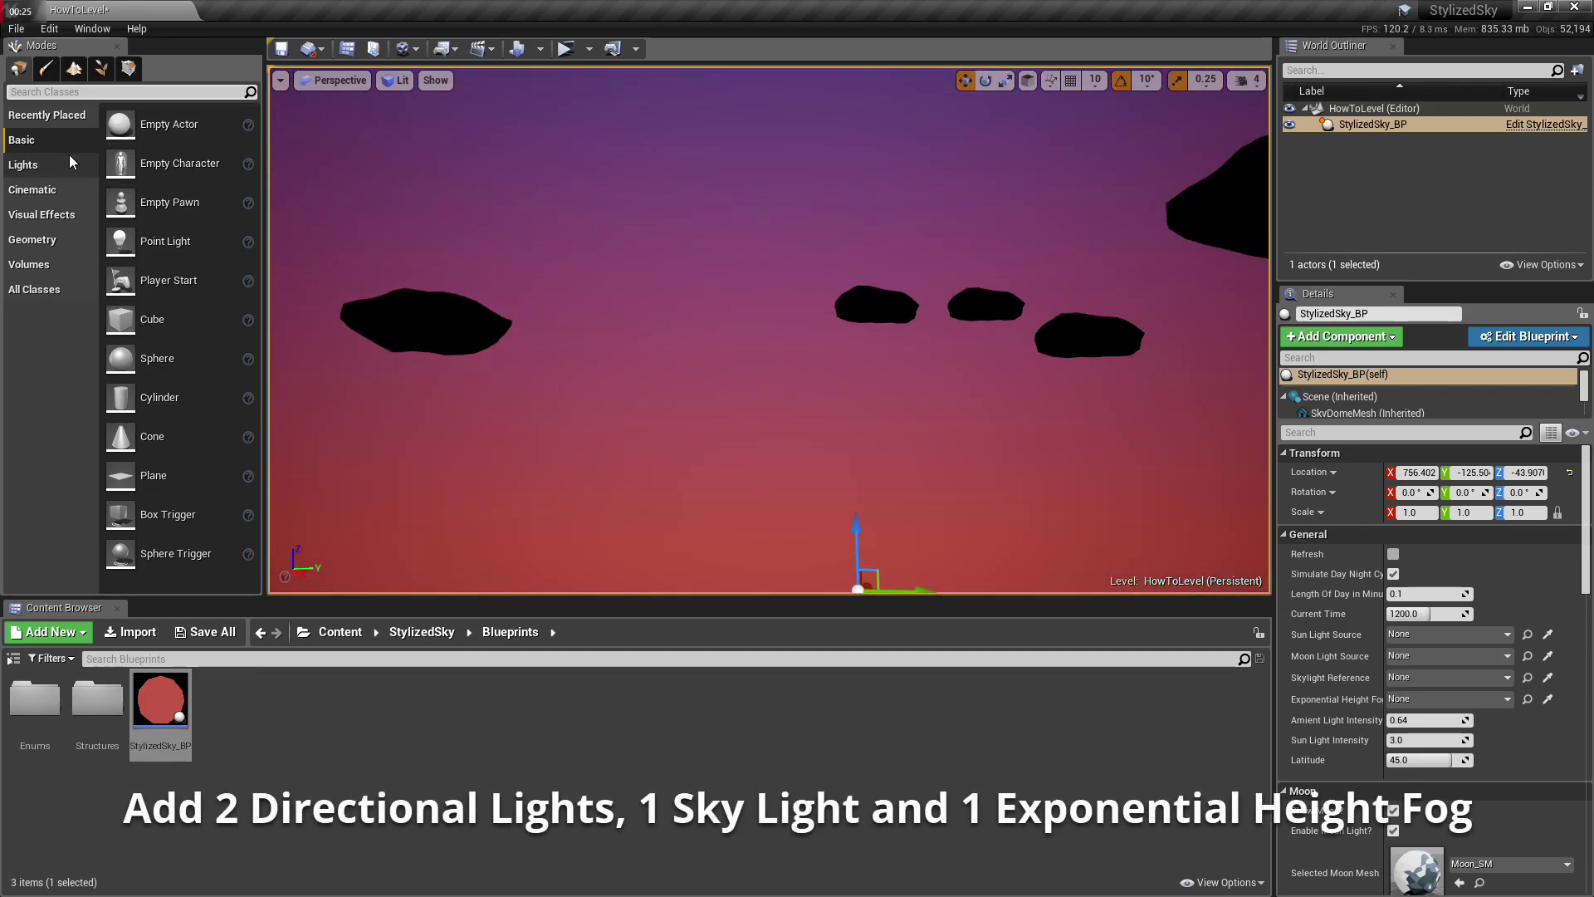
click(23, 165)
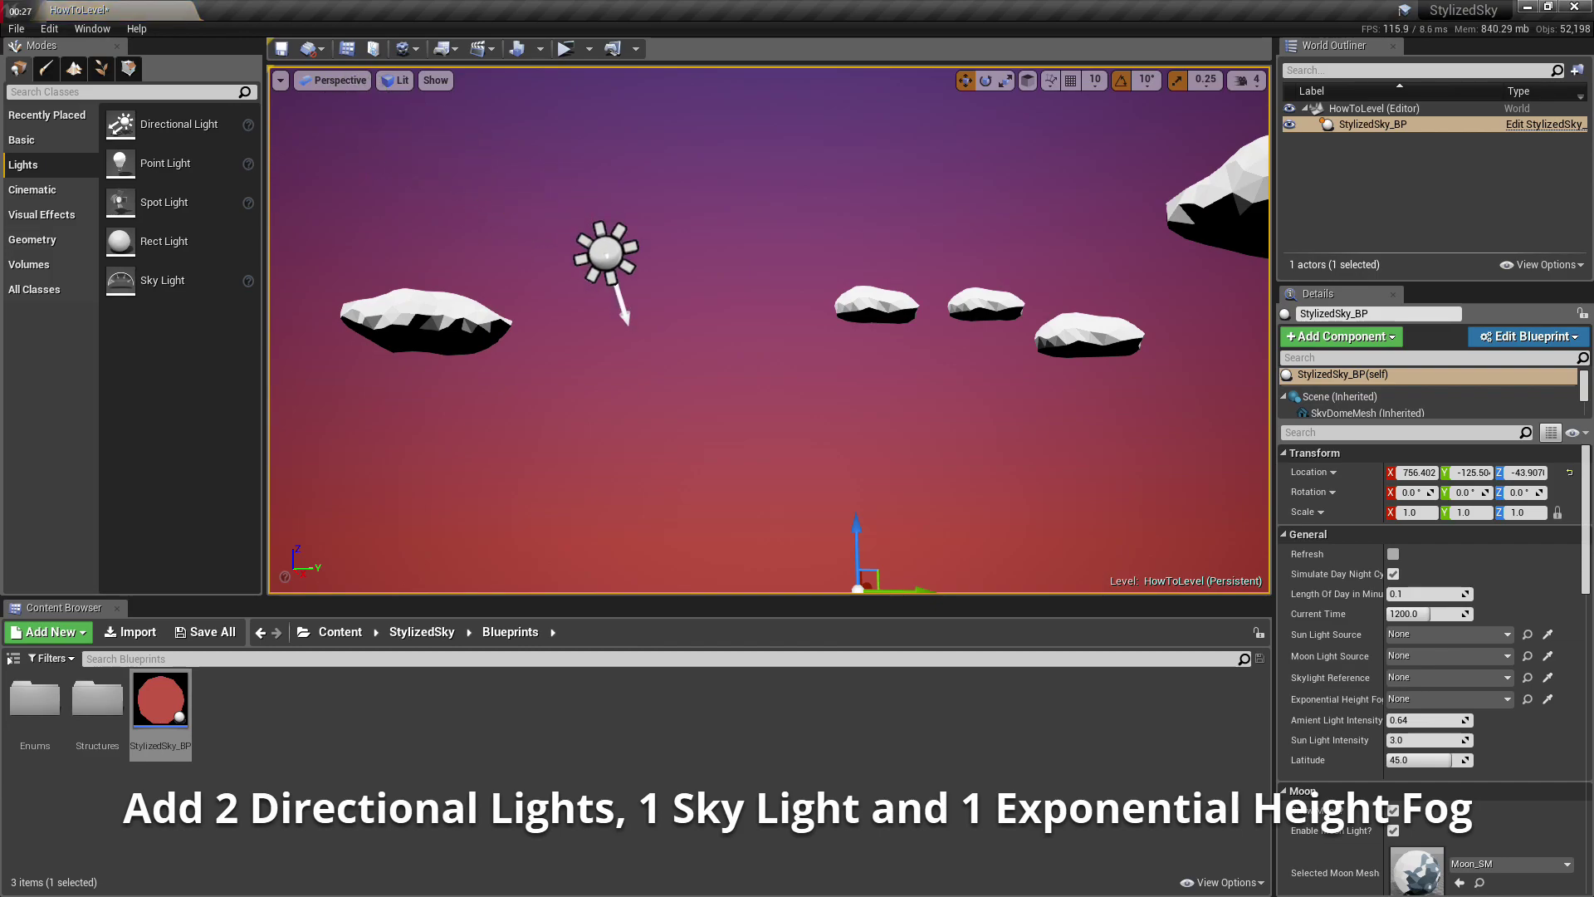
- Add two Directional Lights, a Sky Light and an Exponential Height Fog, then select StylizedSky_BP
drag(167, 125, 636, 360)
drag(166, 125, 927, 309)
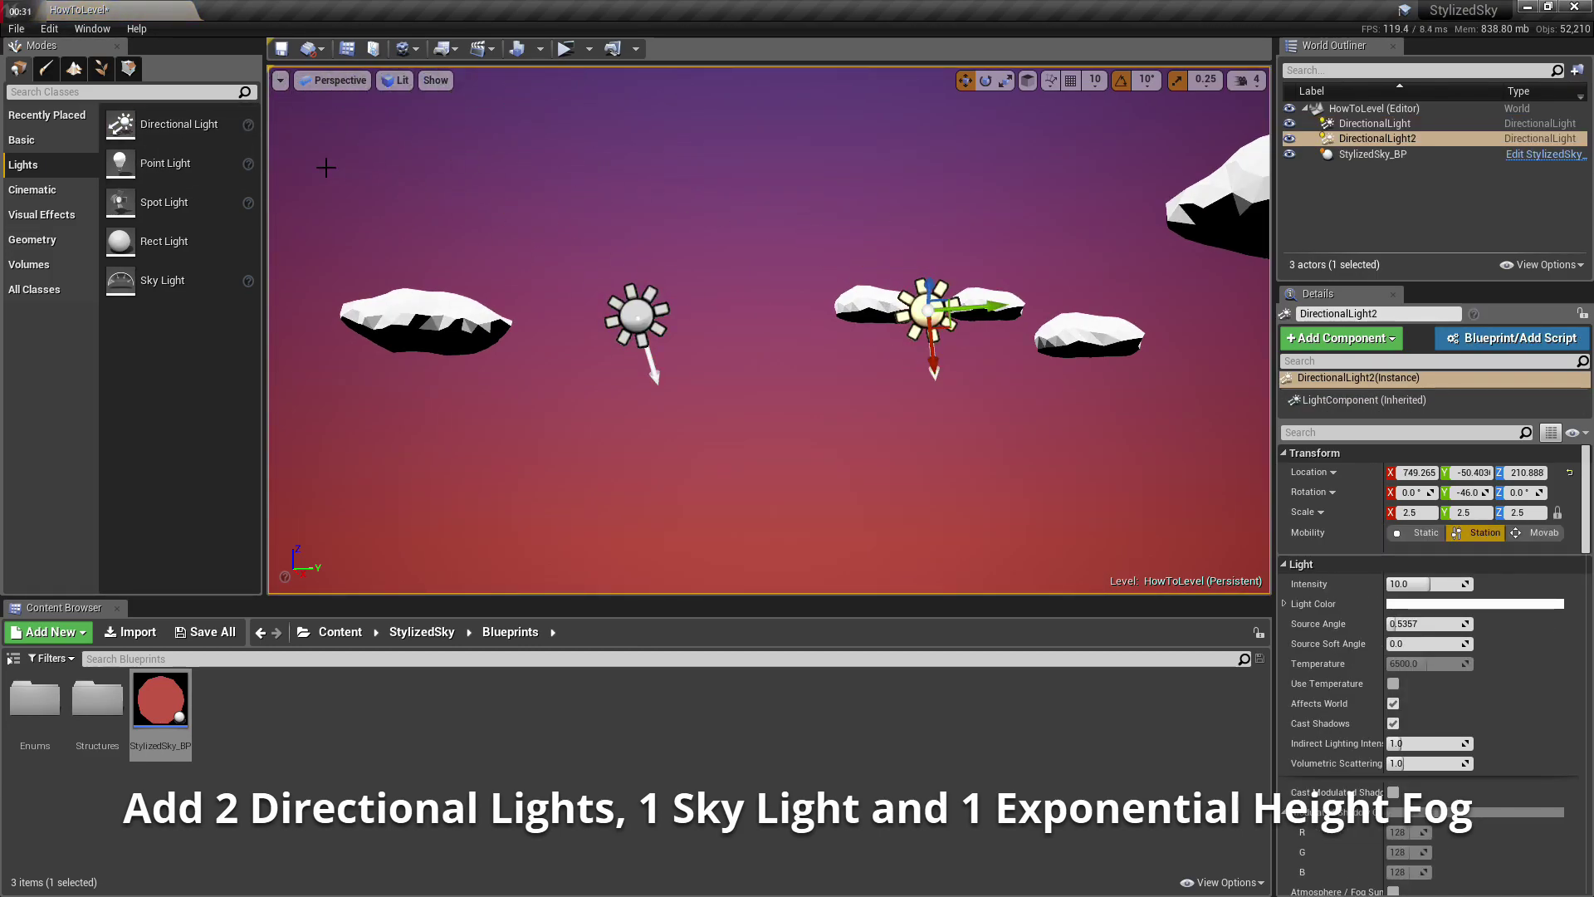
mouse_move(162, 280)
mouse_down()
mouse_move(797, 241)
mouse_move(793, 278)
mouse_up()
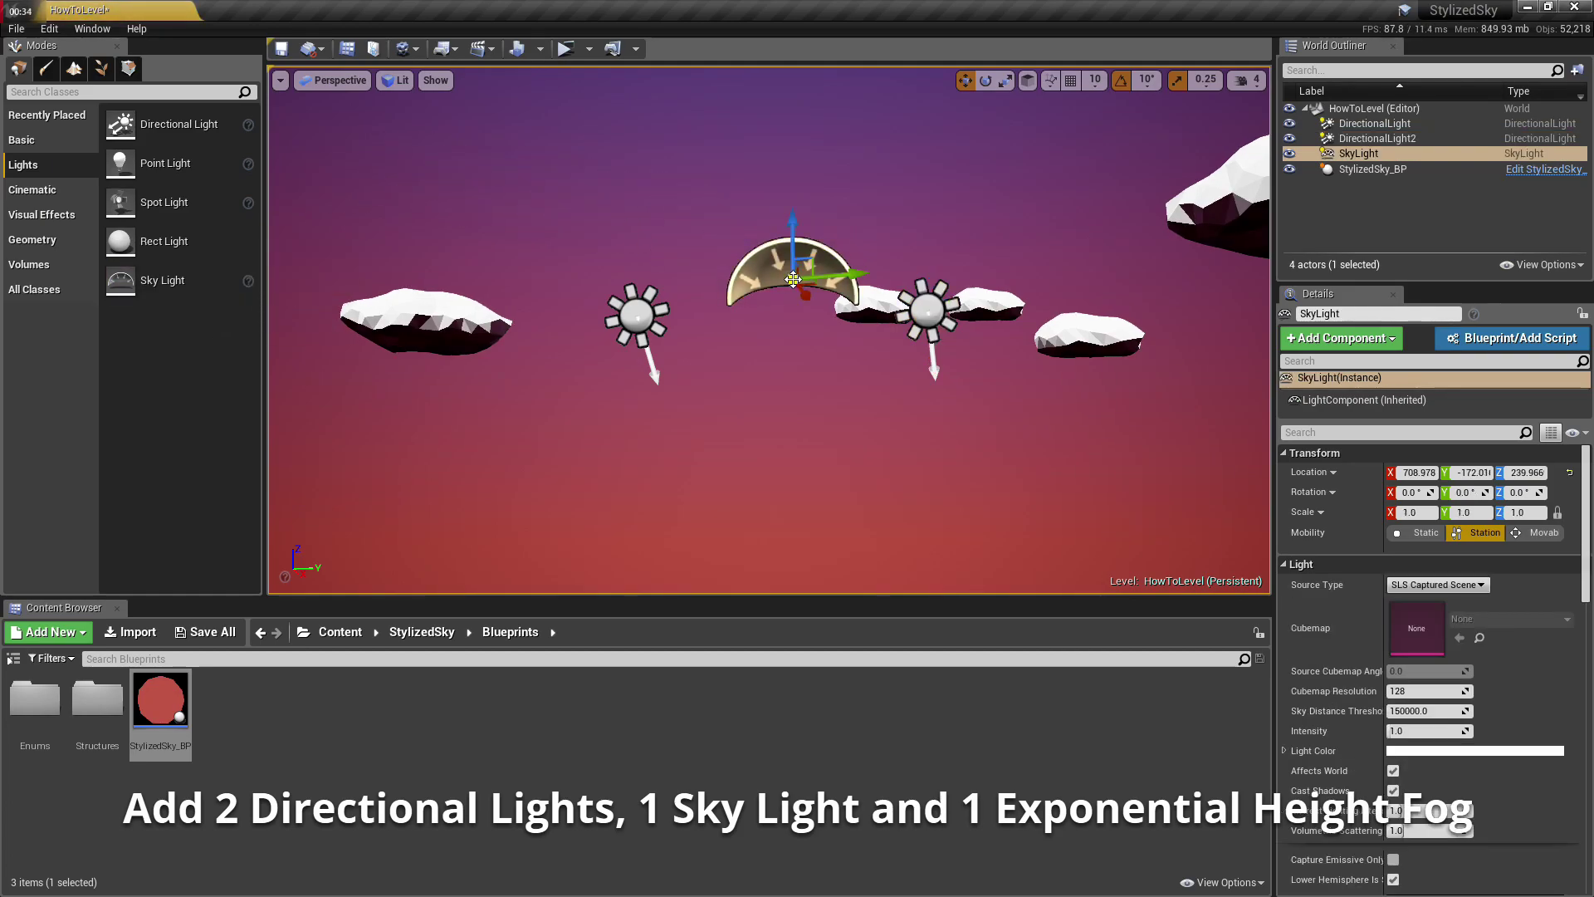
click(61, 194)
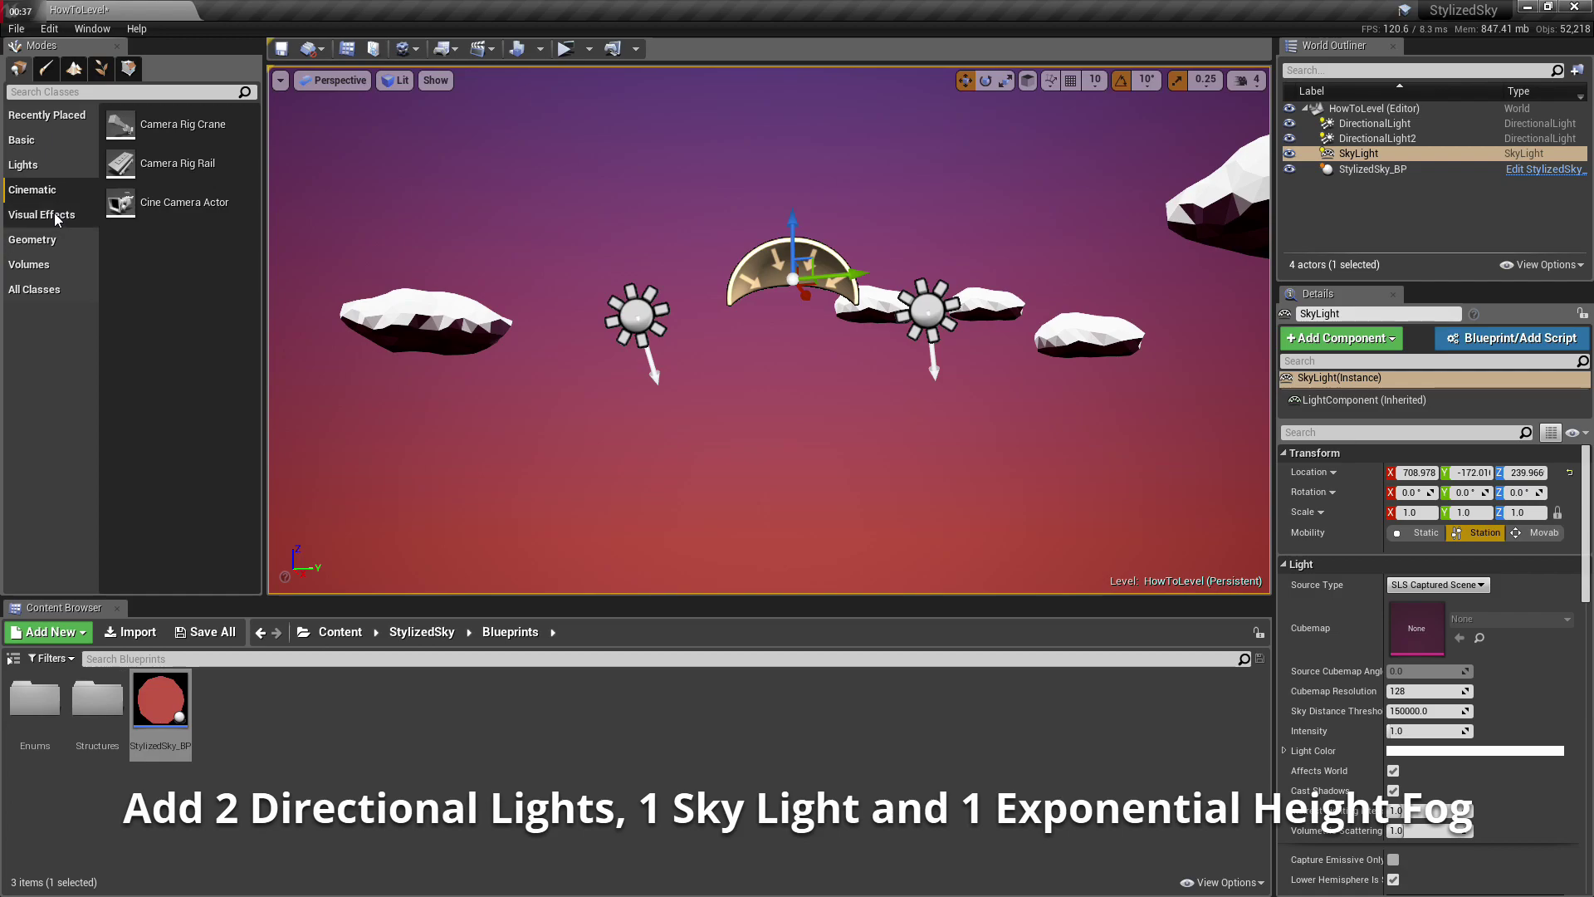
click(56, 217)
drag(175, 202, 781, 421)
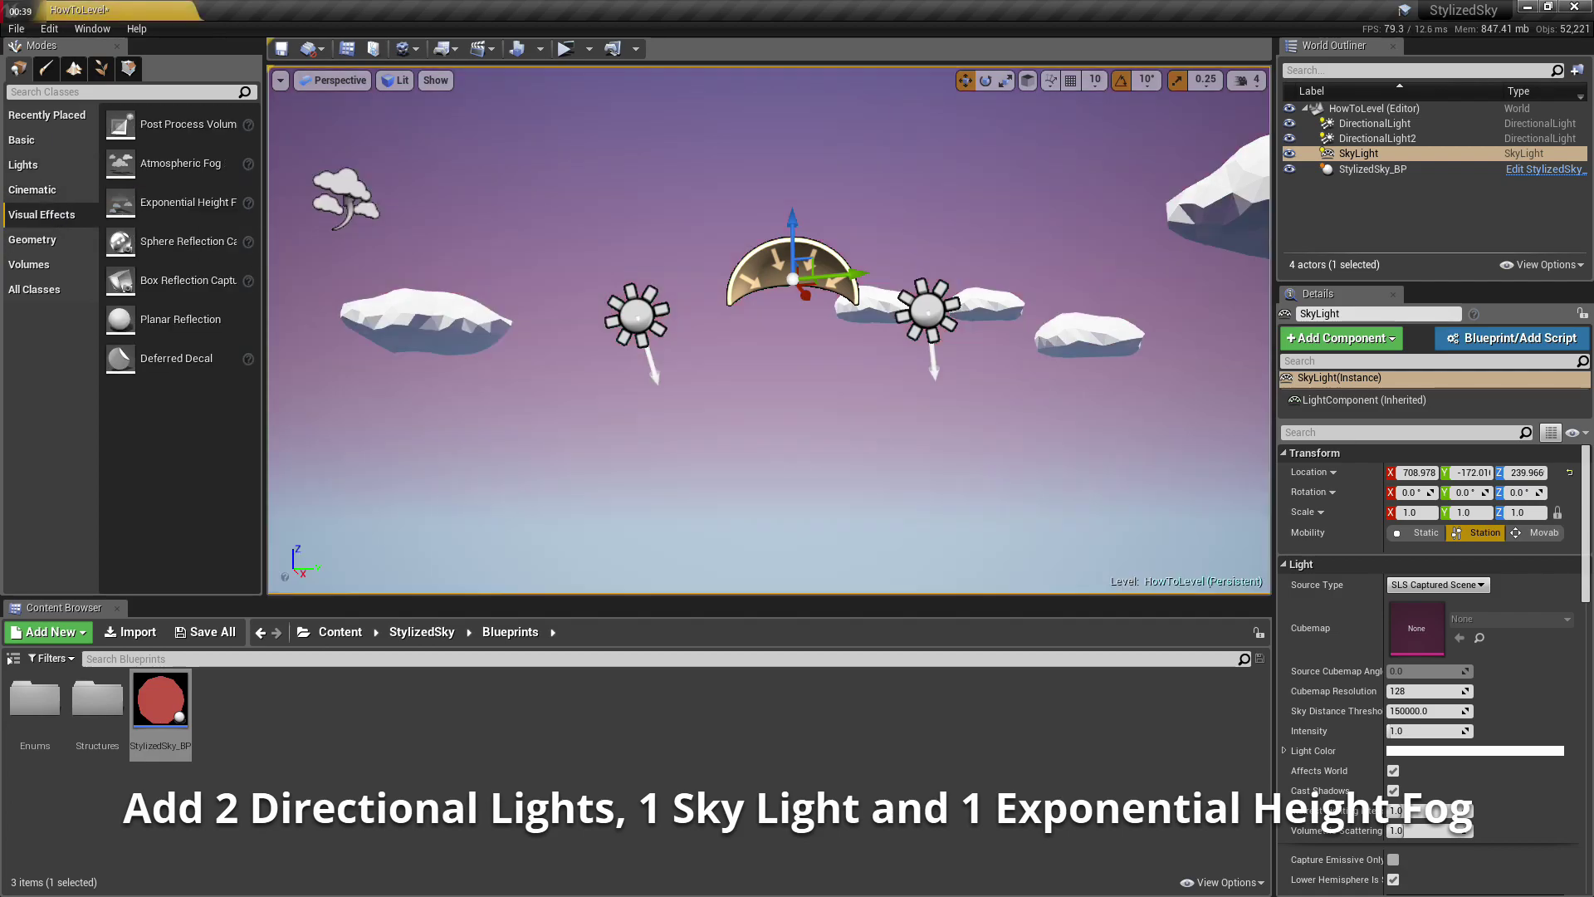
click(1034, 189)
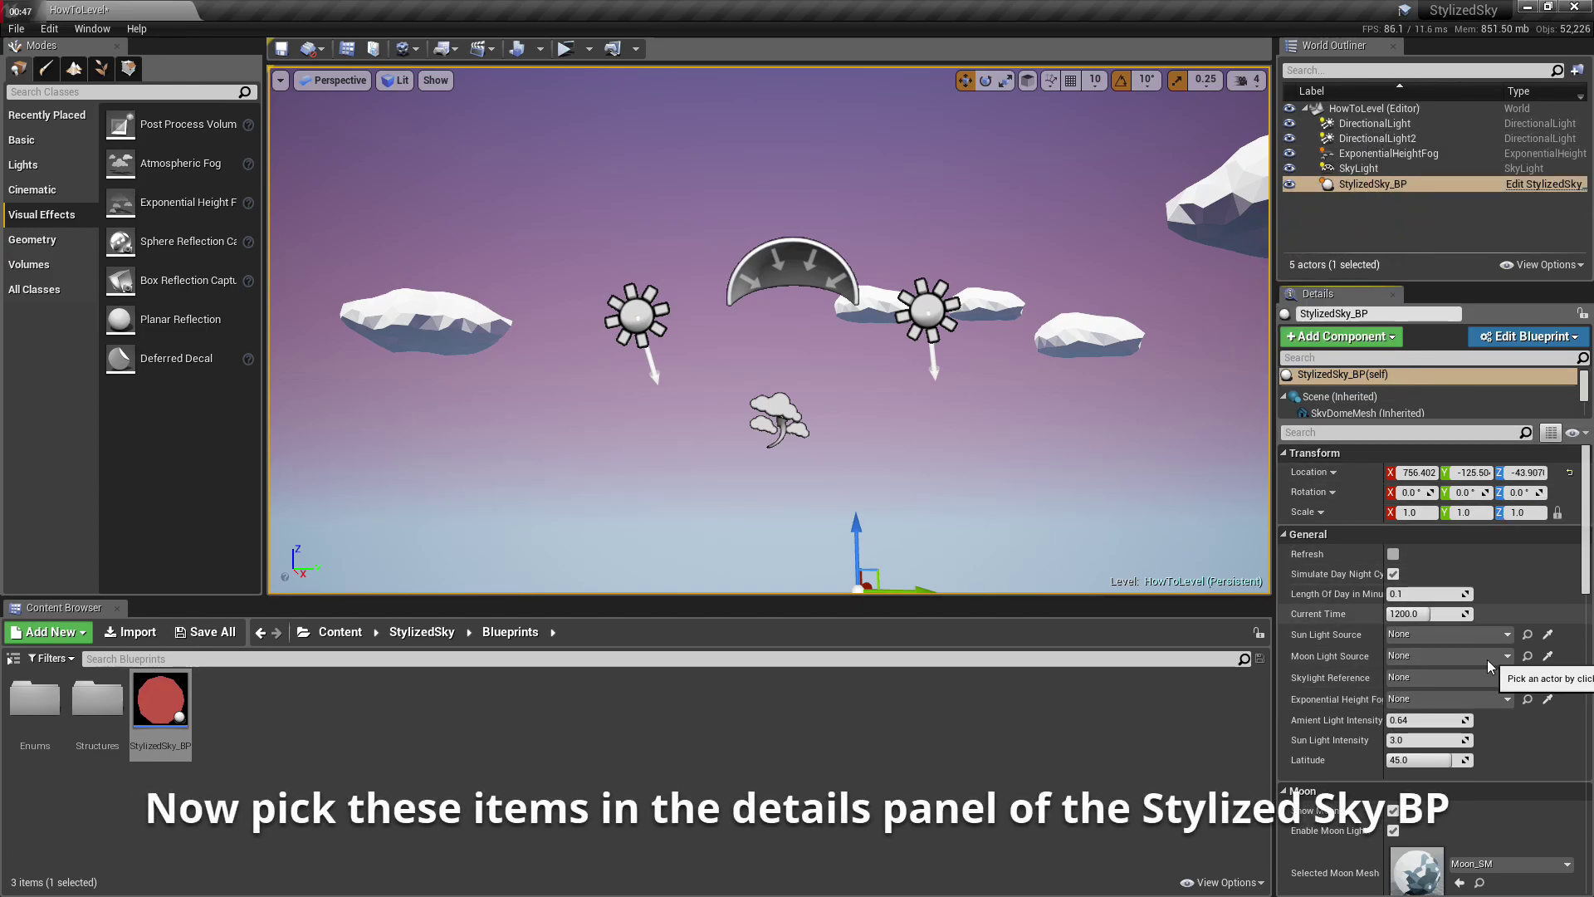
- Link DirectionalLight as sun, DirectionalLight2 as moon, plus SkyLight and ExponentialHeightFog to StylizedSky_BP
click(1446, 636)
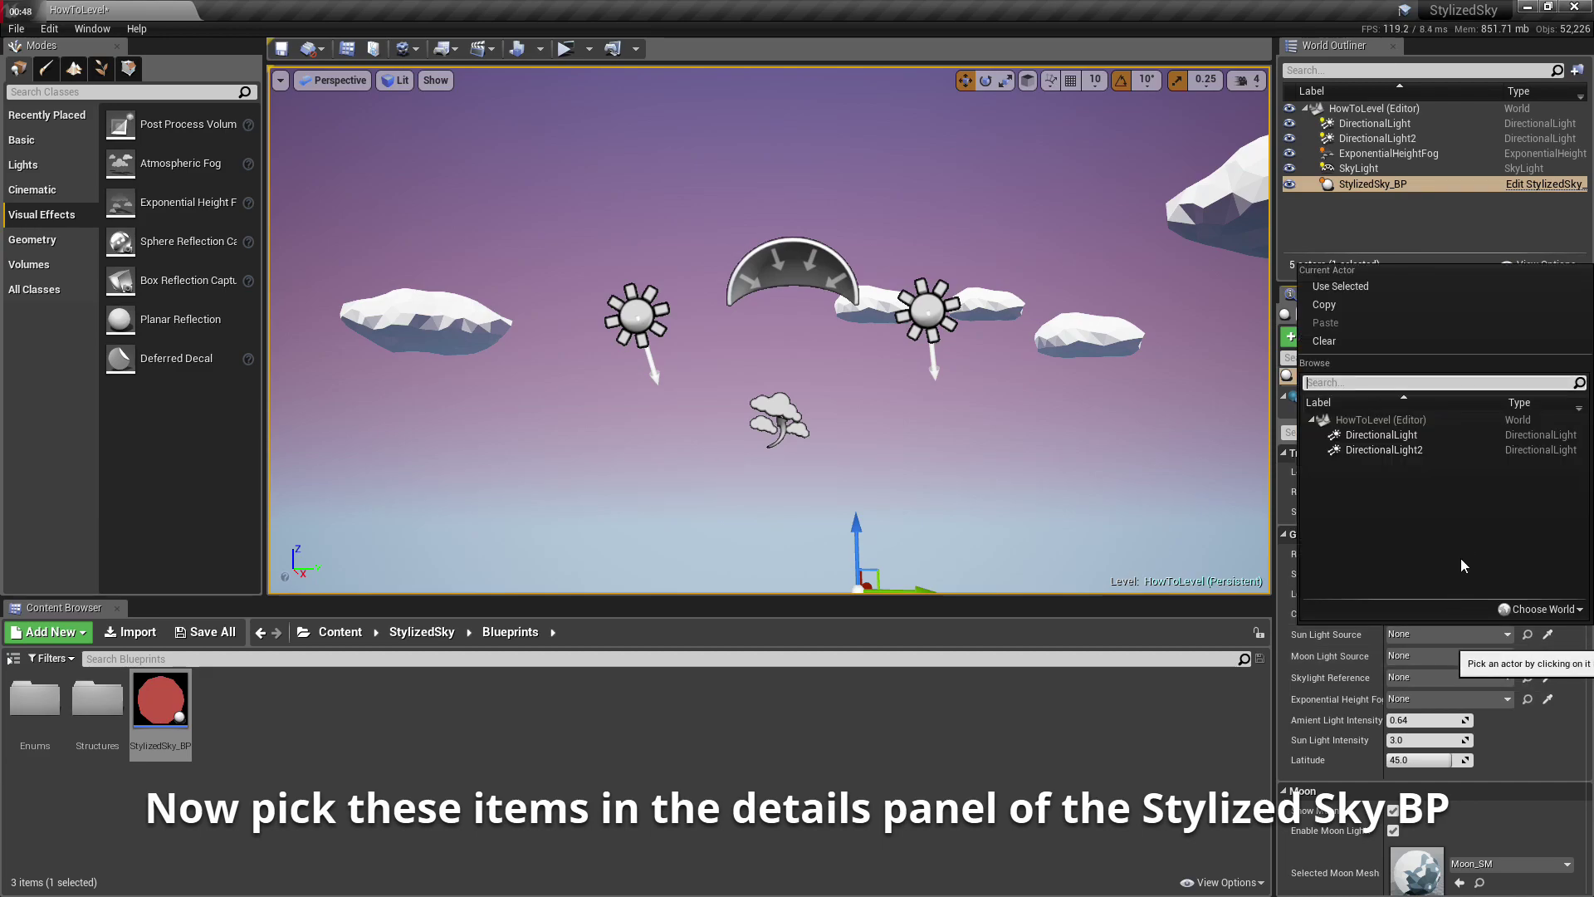
click(1432, 437)
click(1447, 656)
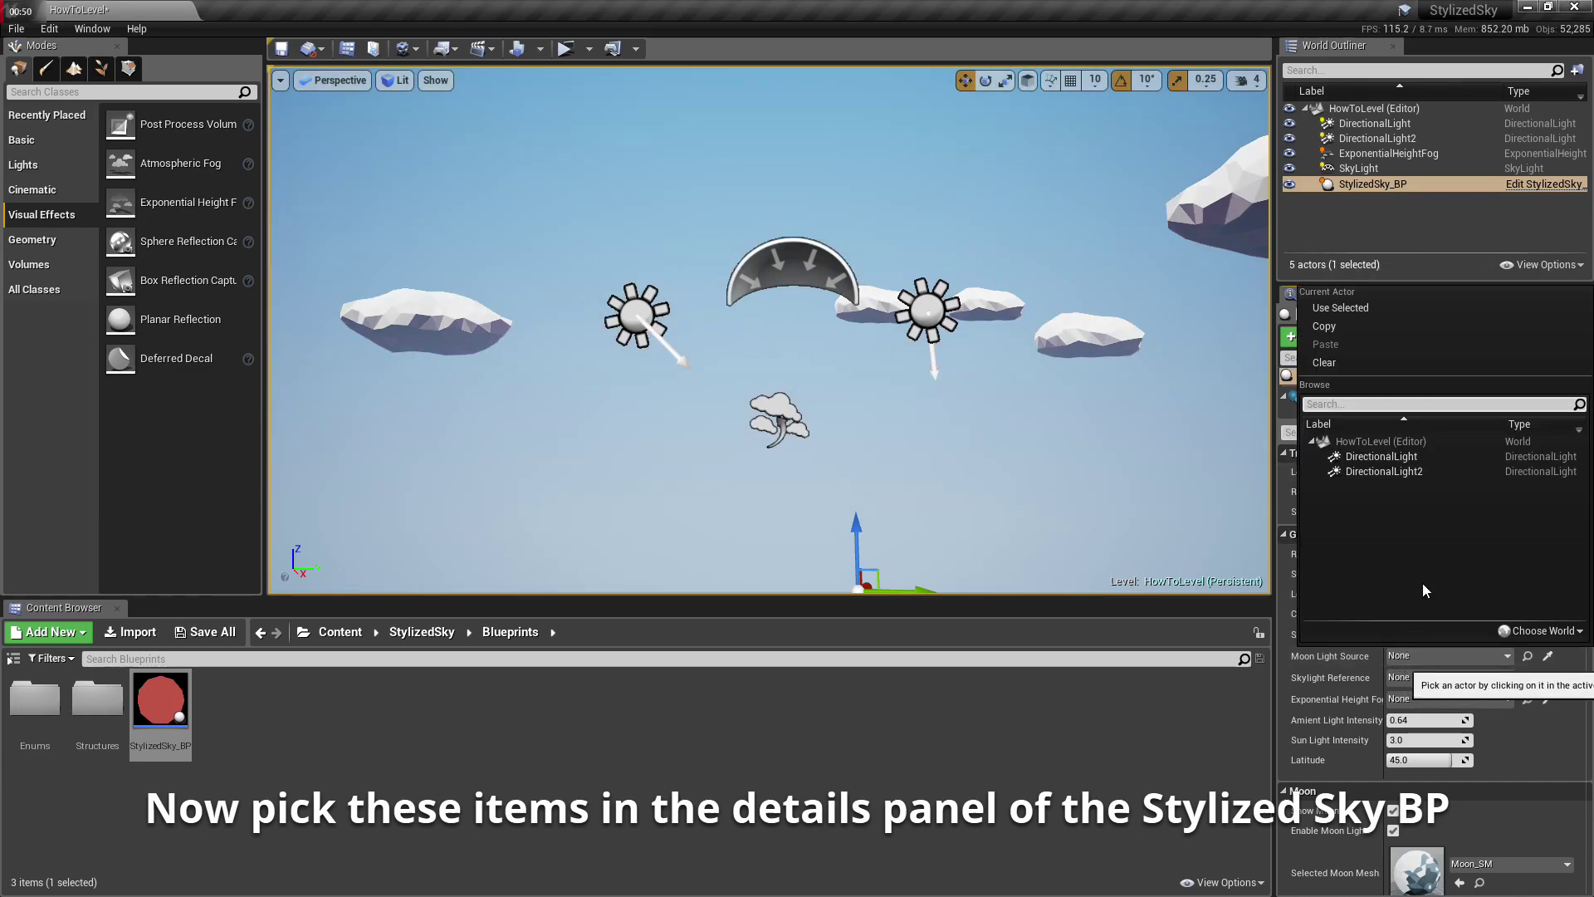
click(1423, 475)
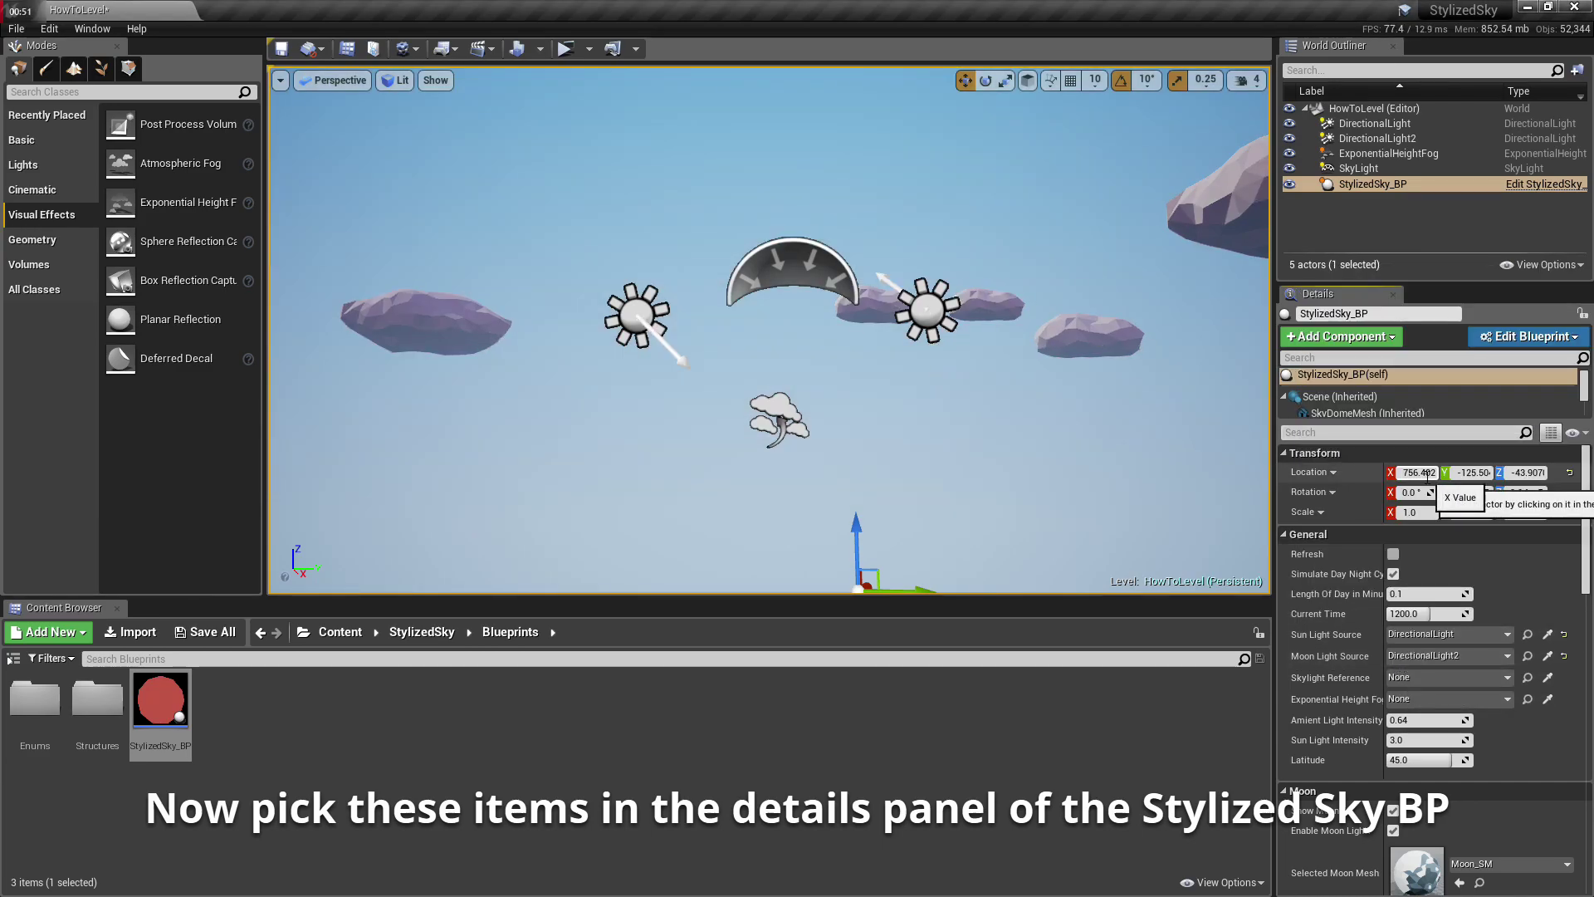
click(1407, 677)
click(1398, 484)
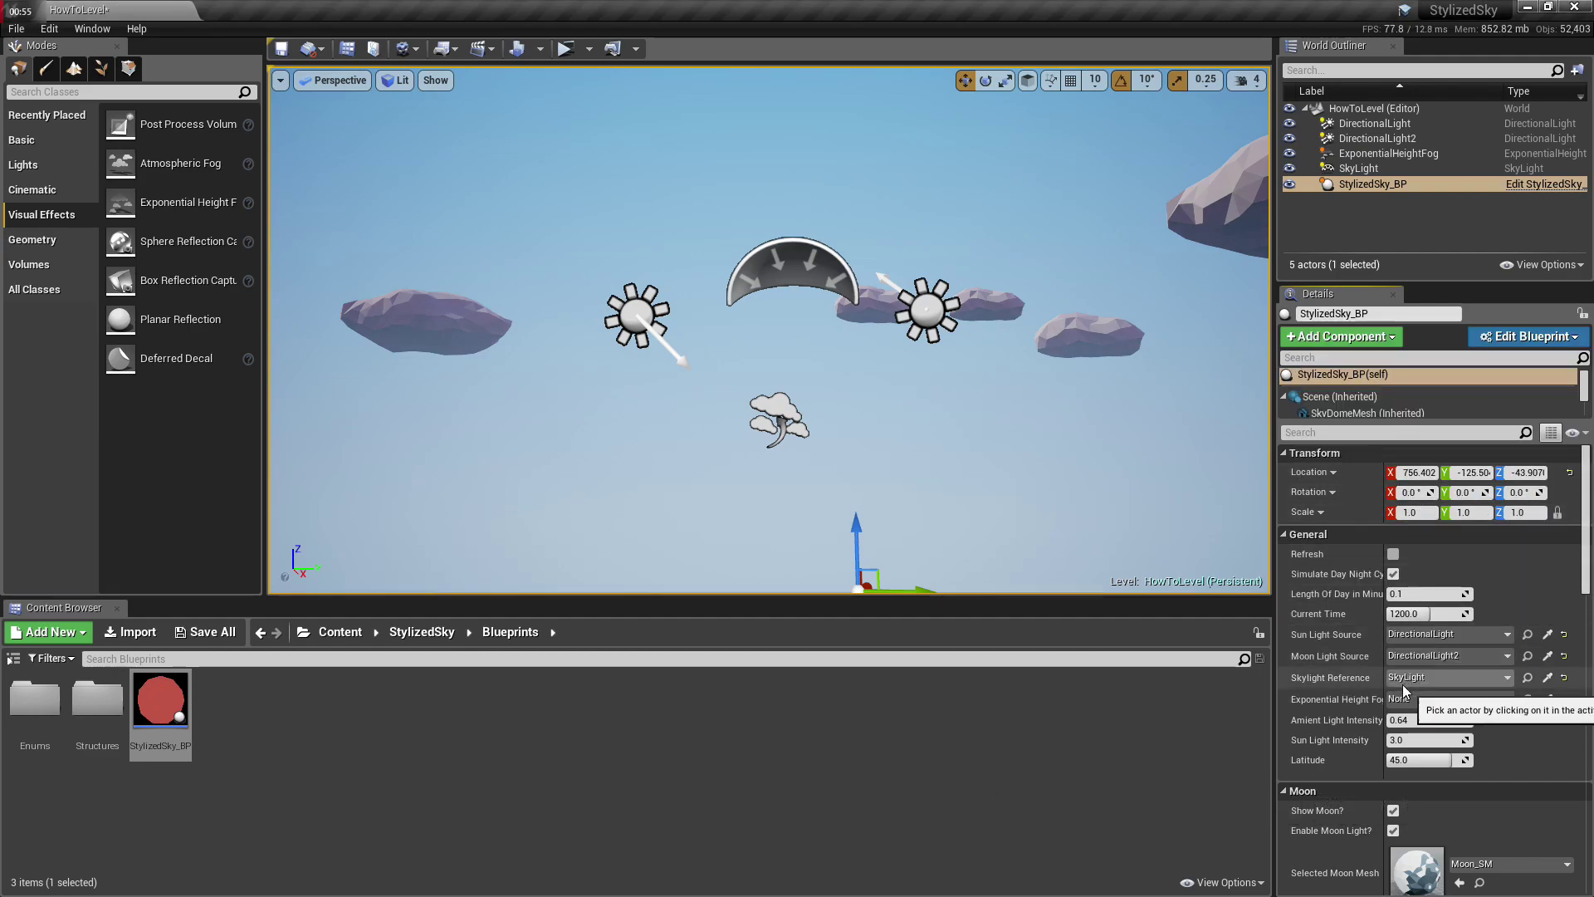
click(1408, 699)
click(1410, 509)
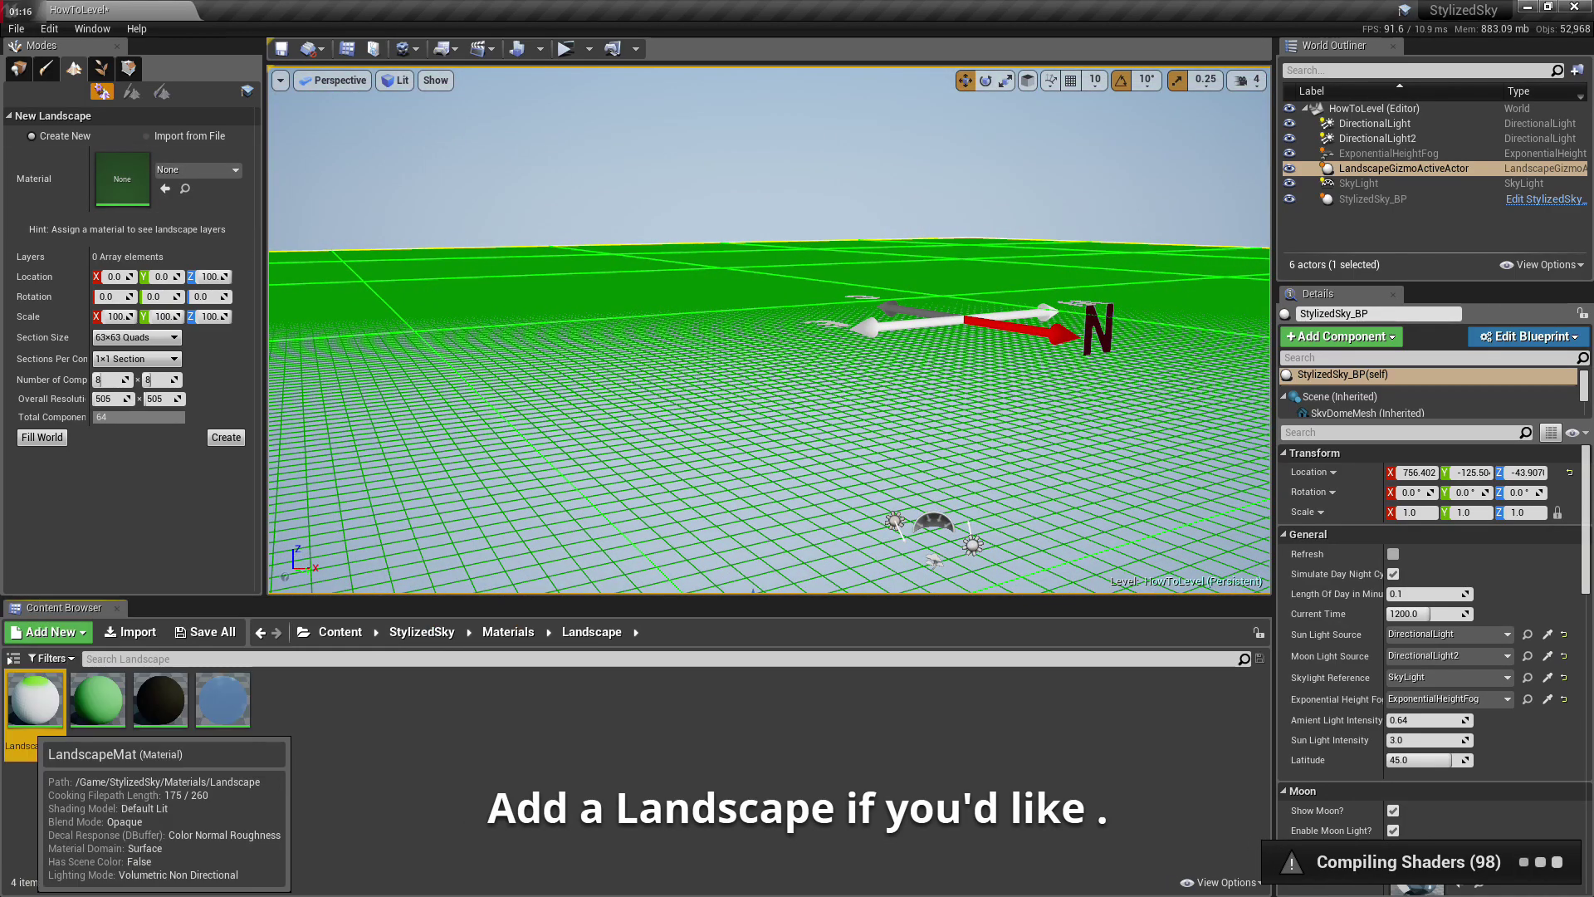
- Create a new landscape using LandscapeMat as its material
drag(34, 698, 122, 179)
click(509, 633)
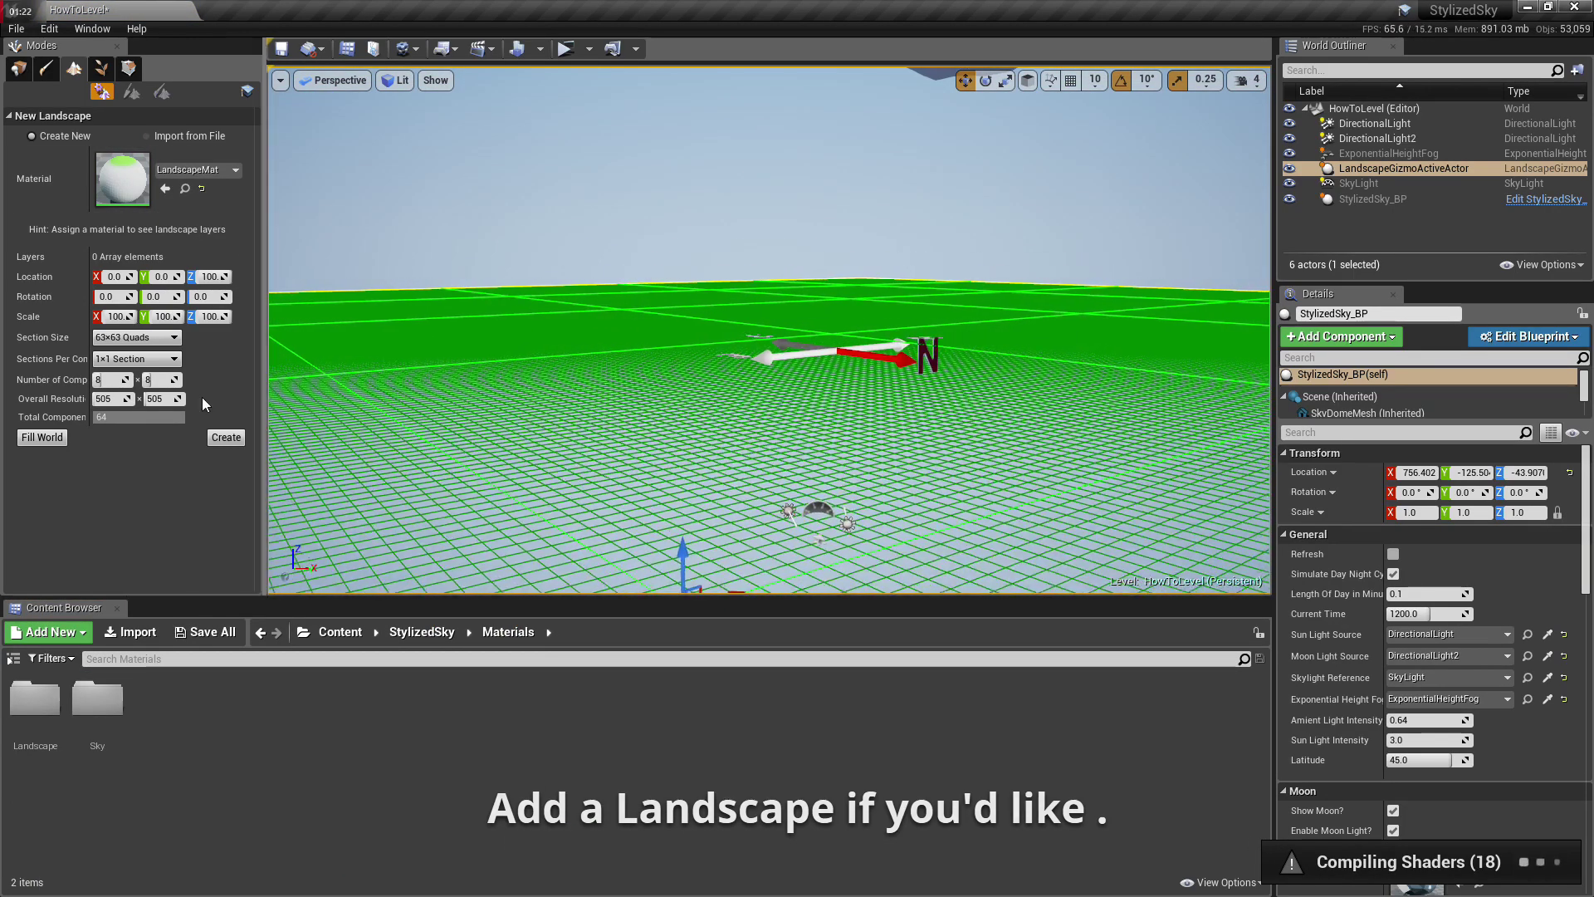
click(225, 439)
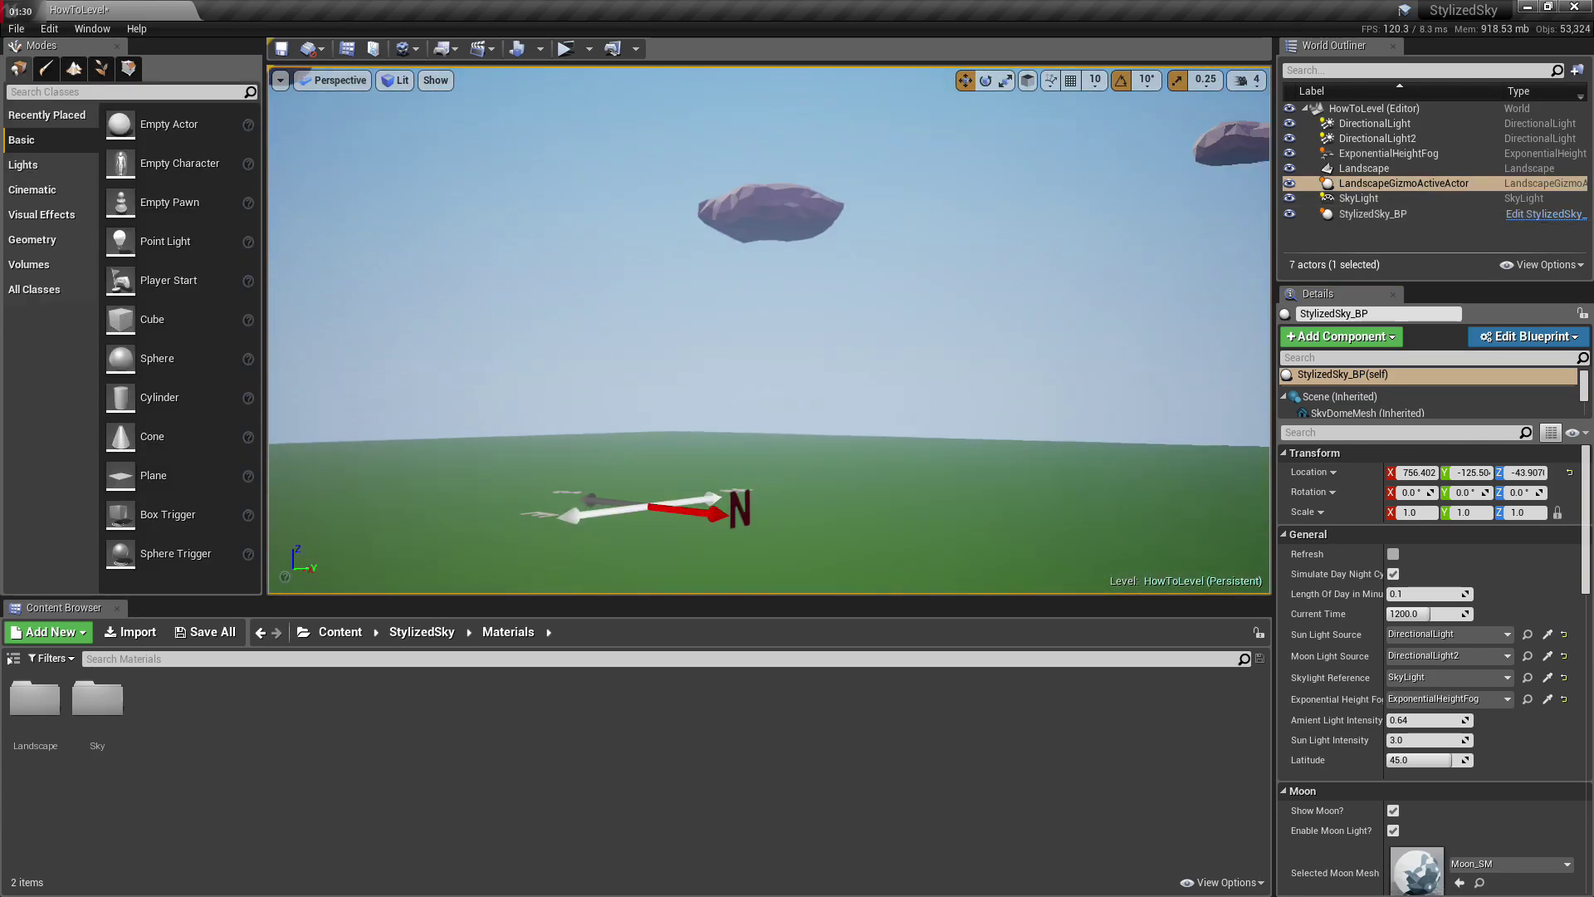
- Tilt toward the clouds and toggle the sky's Refresh checkbox twice to update lighting
right_drag(779, 313, 779, 312)
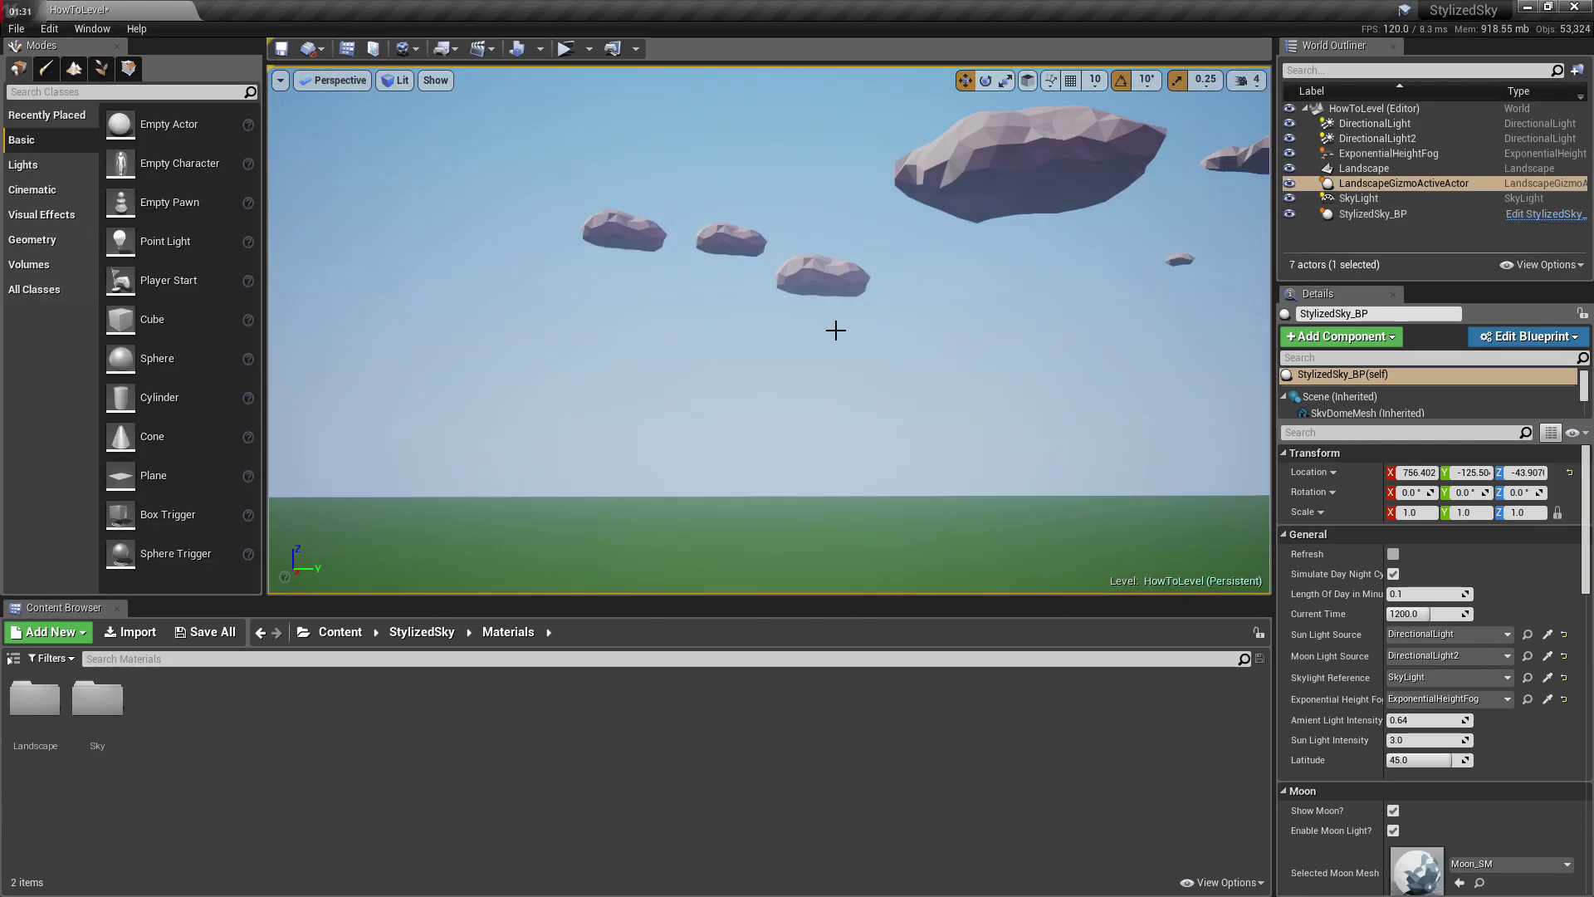
click(1392, 554)
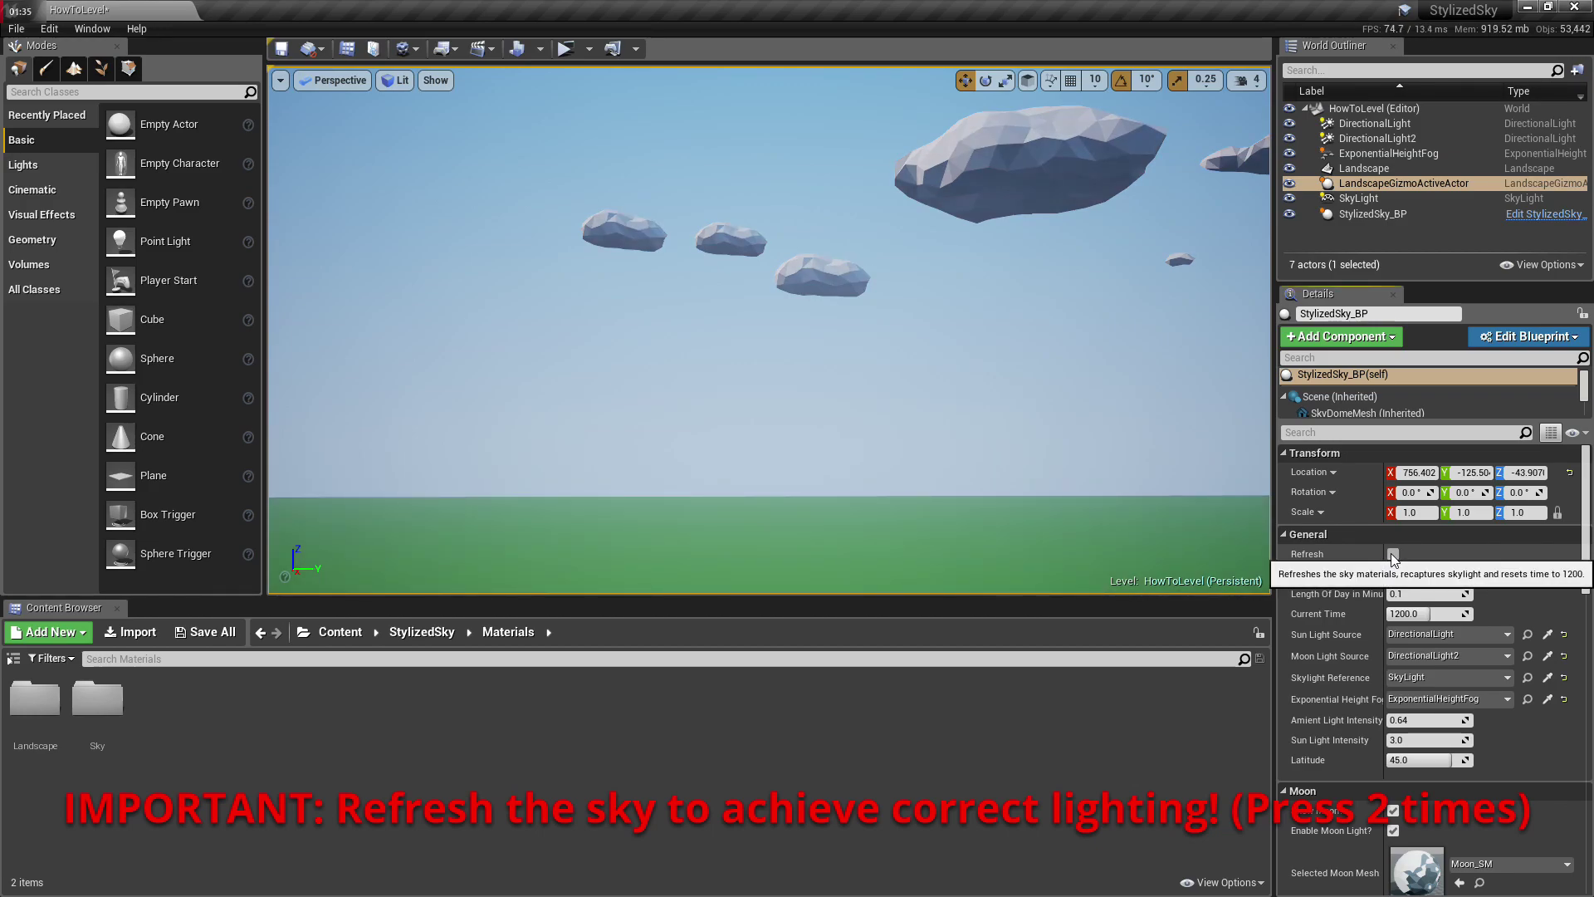
click(1393, 554)
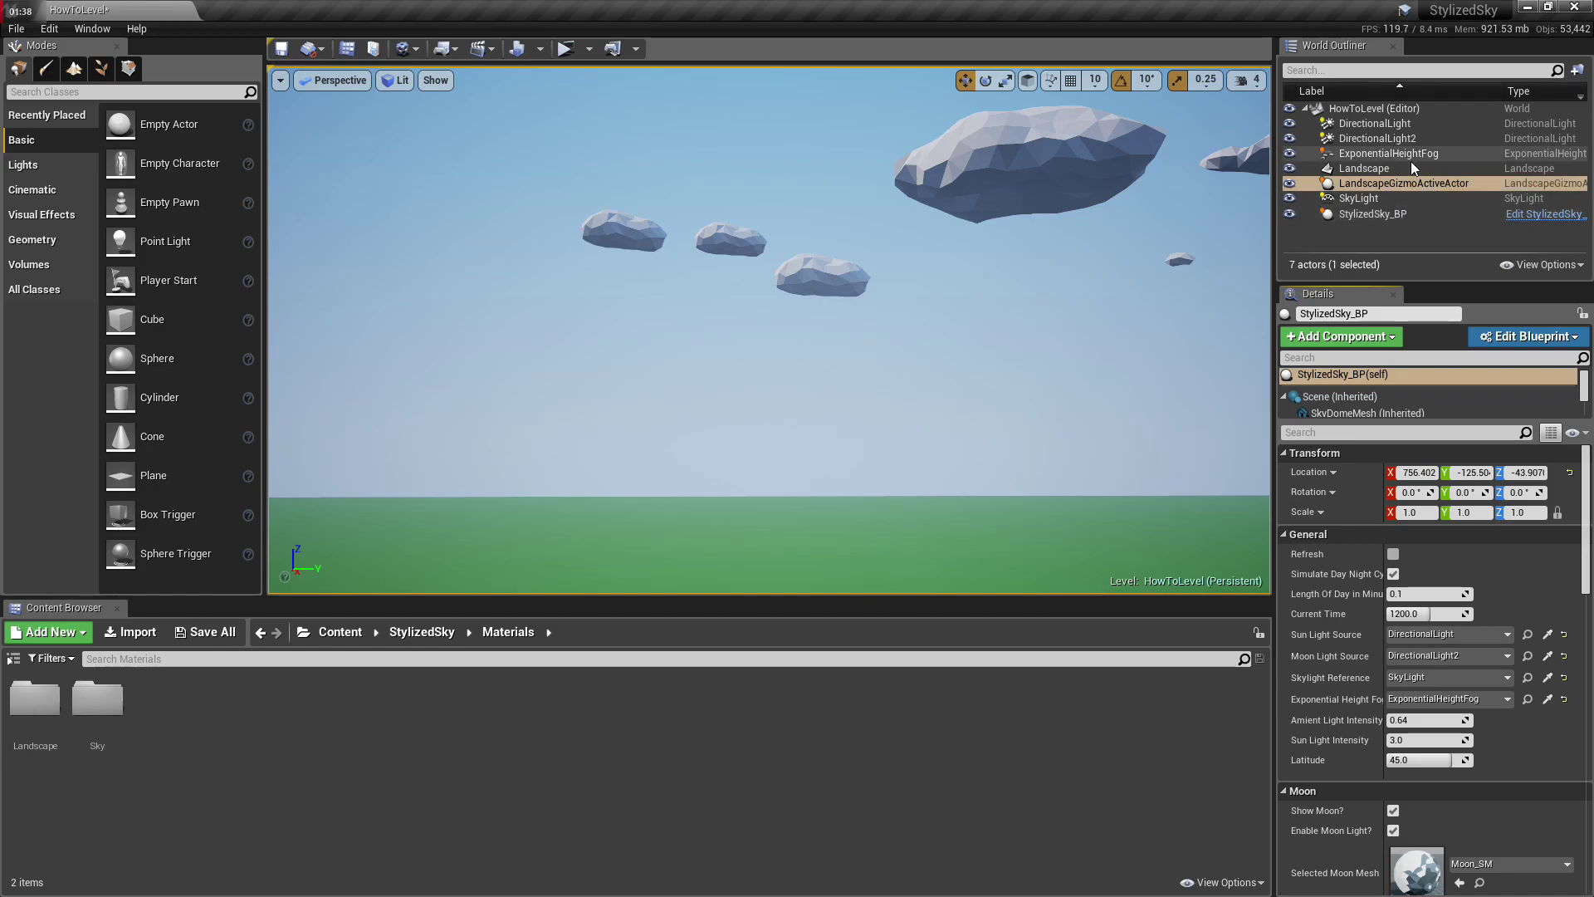
- Drop the ExponentialHeightFog to the ground and lower its Fog Density to thin the haze
double_click(1413, 157)
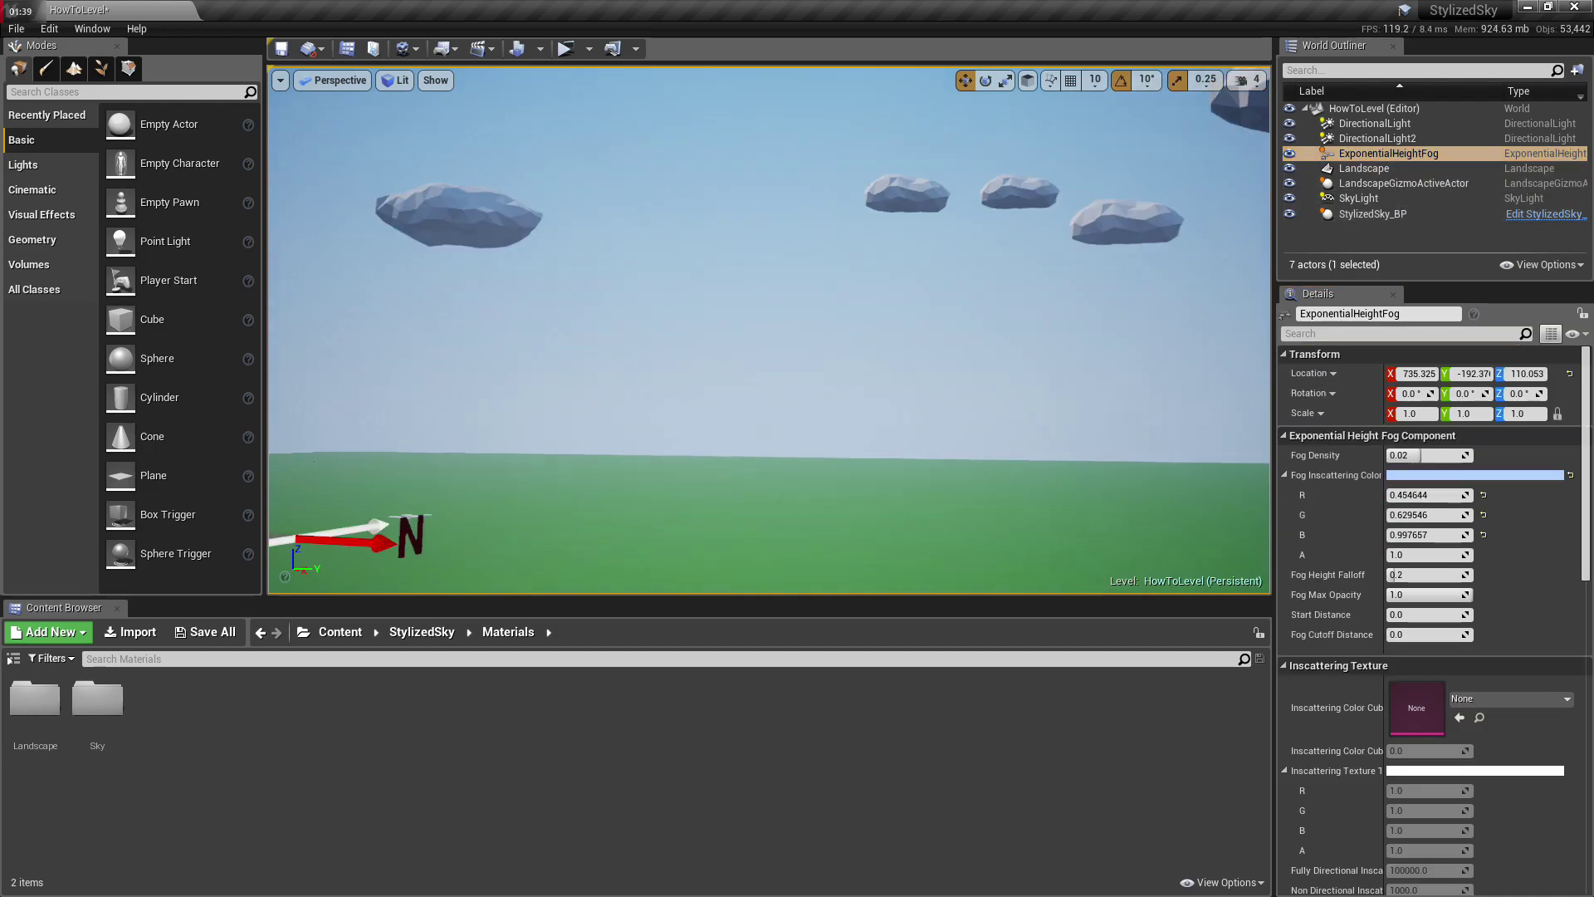
mouse_move(740, 270)
right_down()
mouse_move(758, 280)
mouse_move(783, 459)
right_up()
key(End)
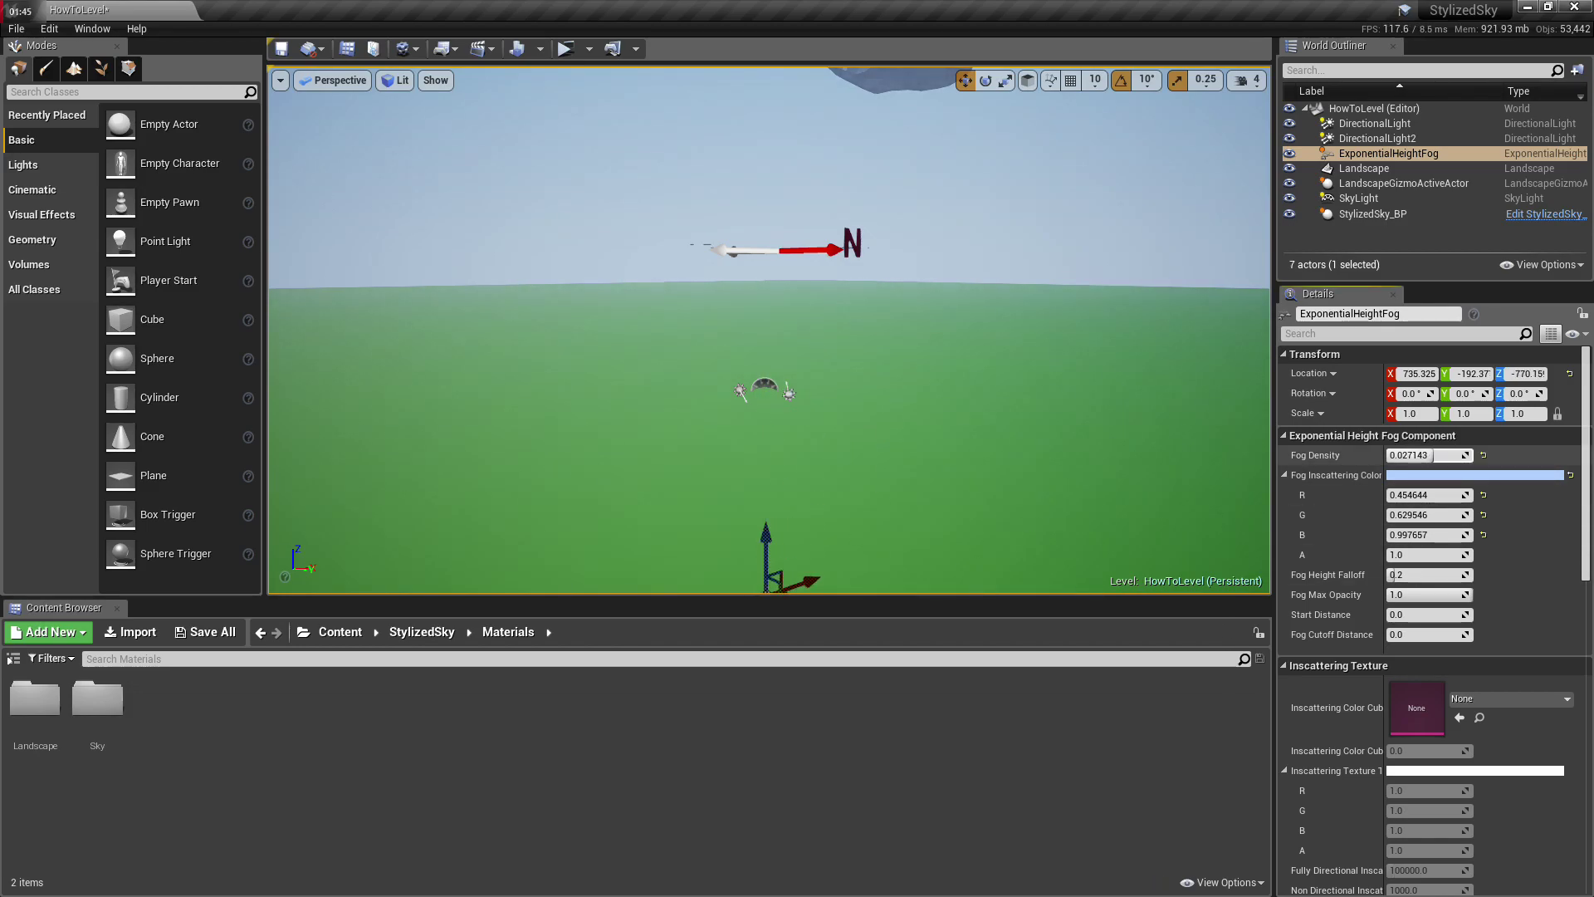
drag(1435, 455, 1395, 455)
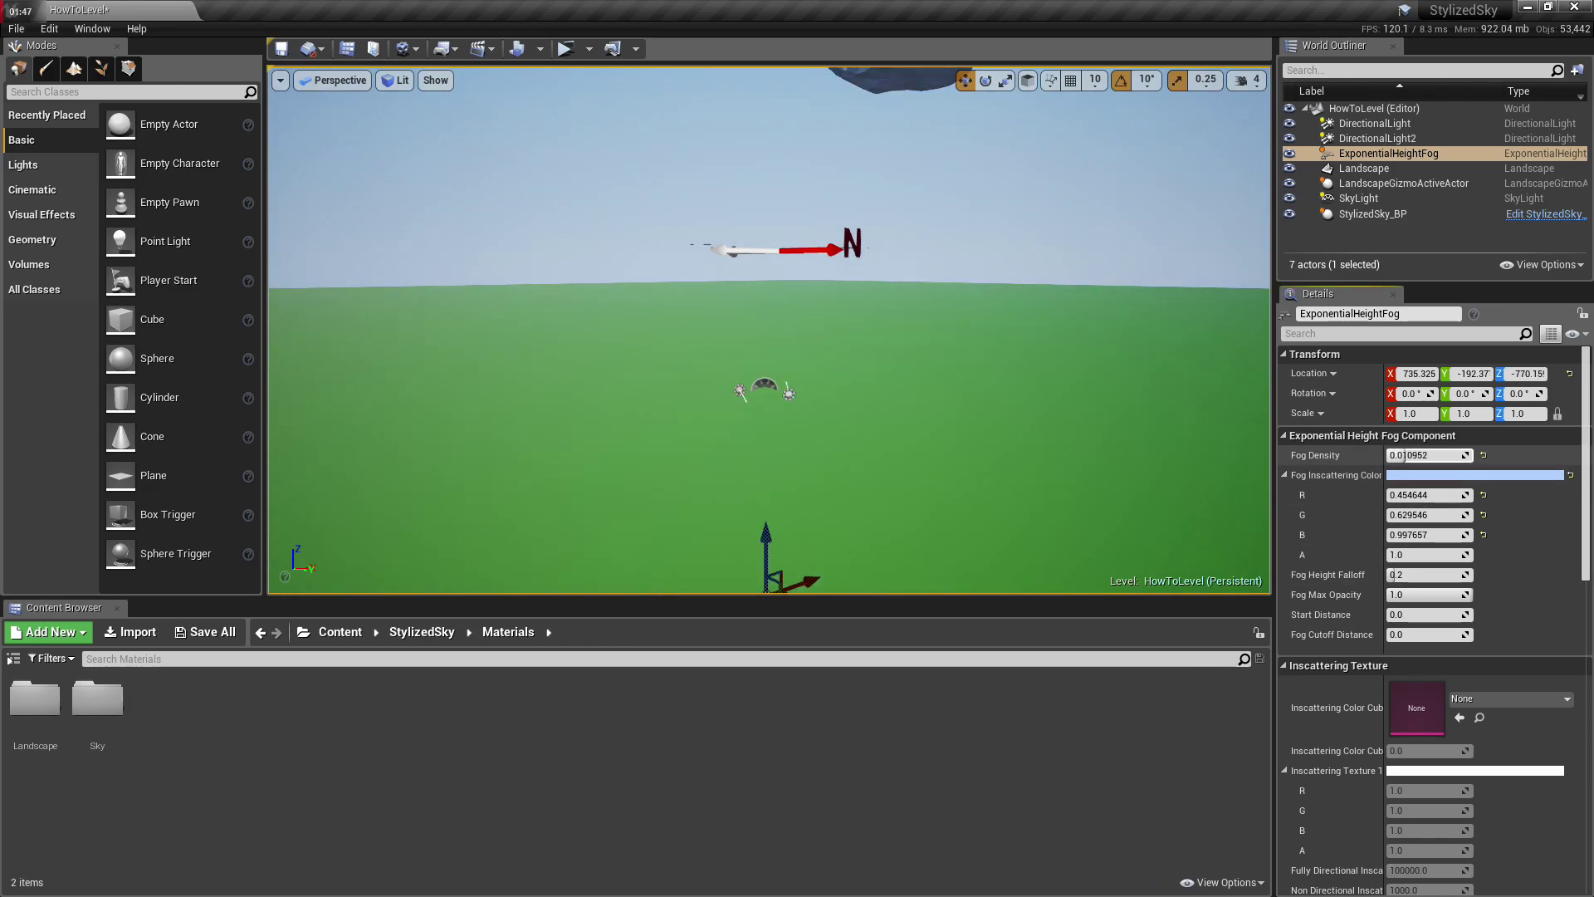
right_drag(1161, 214, 908, 293)
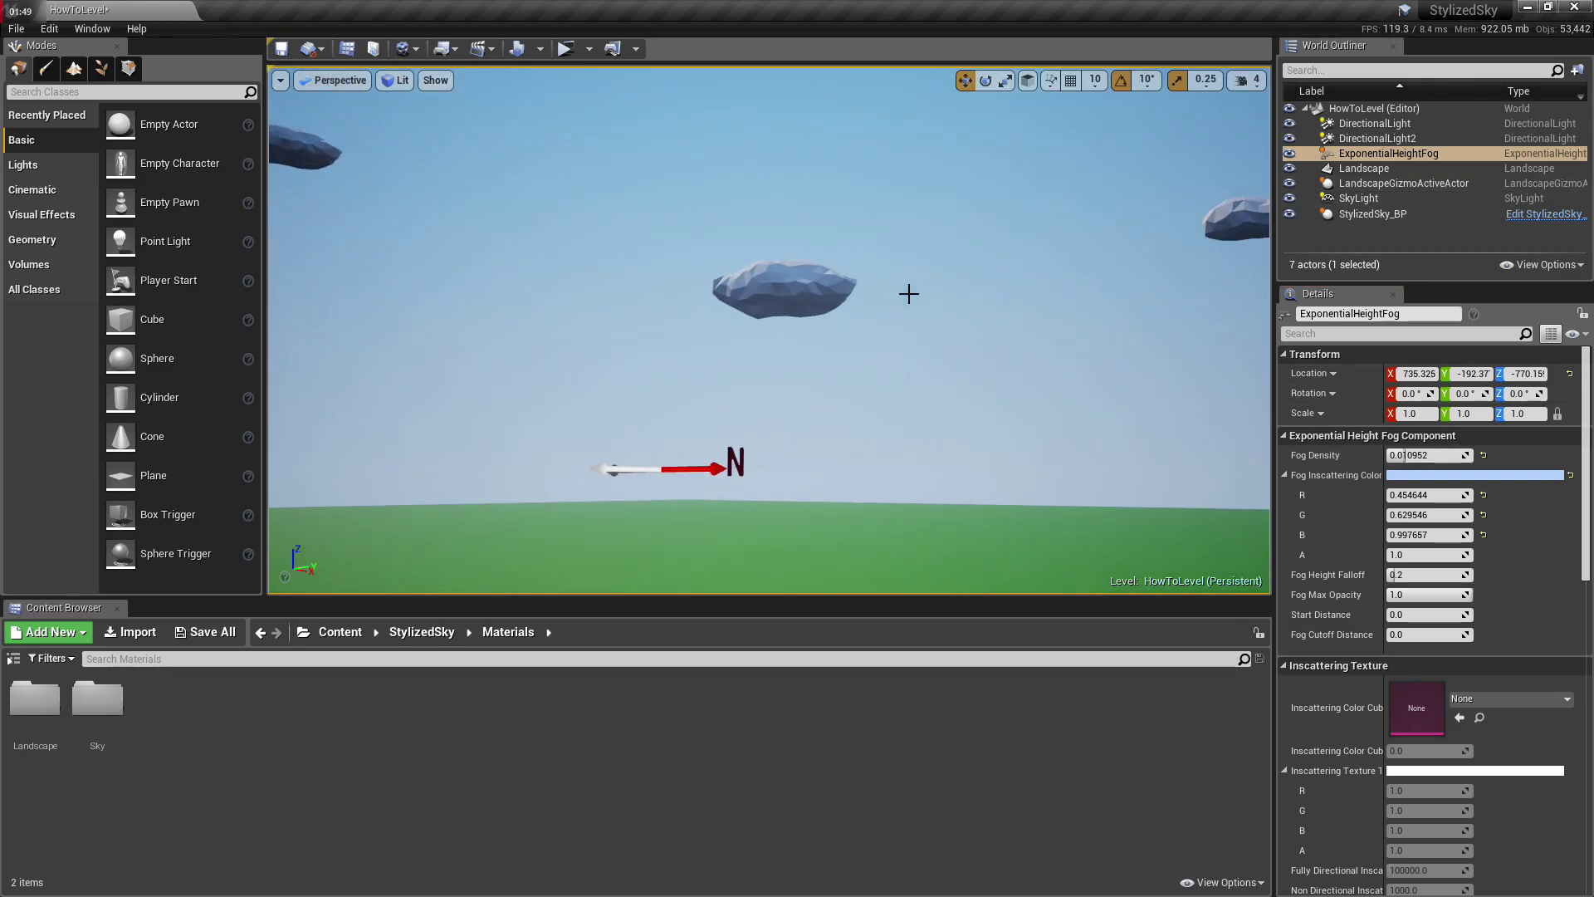
right_drag(765, 316, 825, 290)
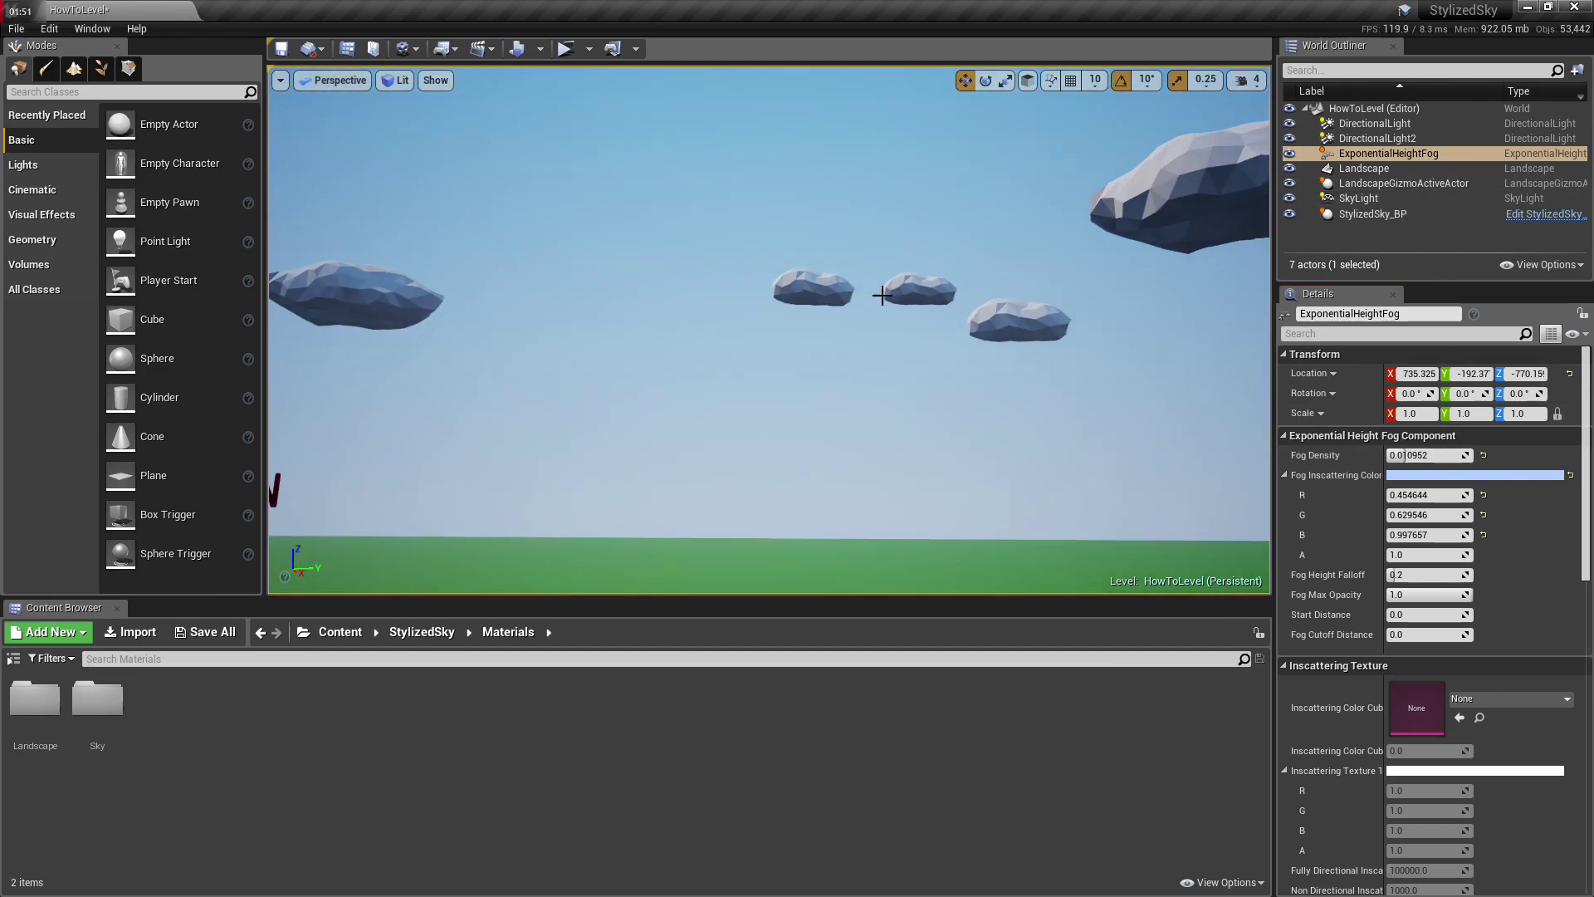
right_drag(1025, 319, 1021, 274)
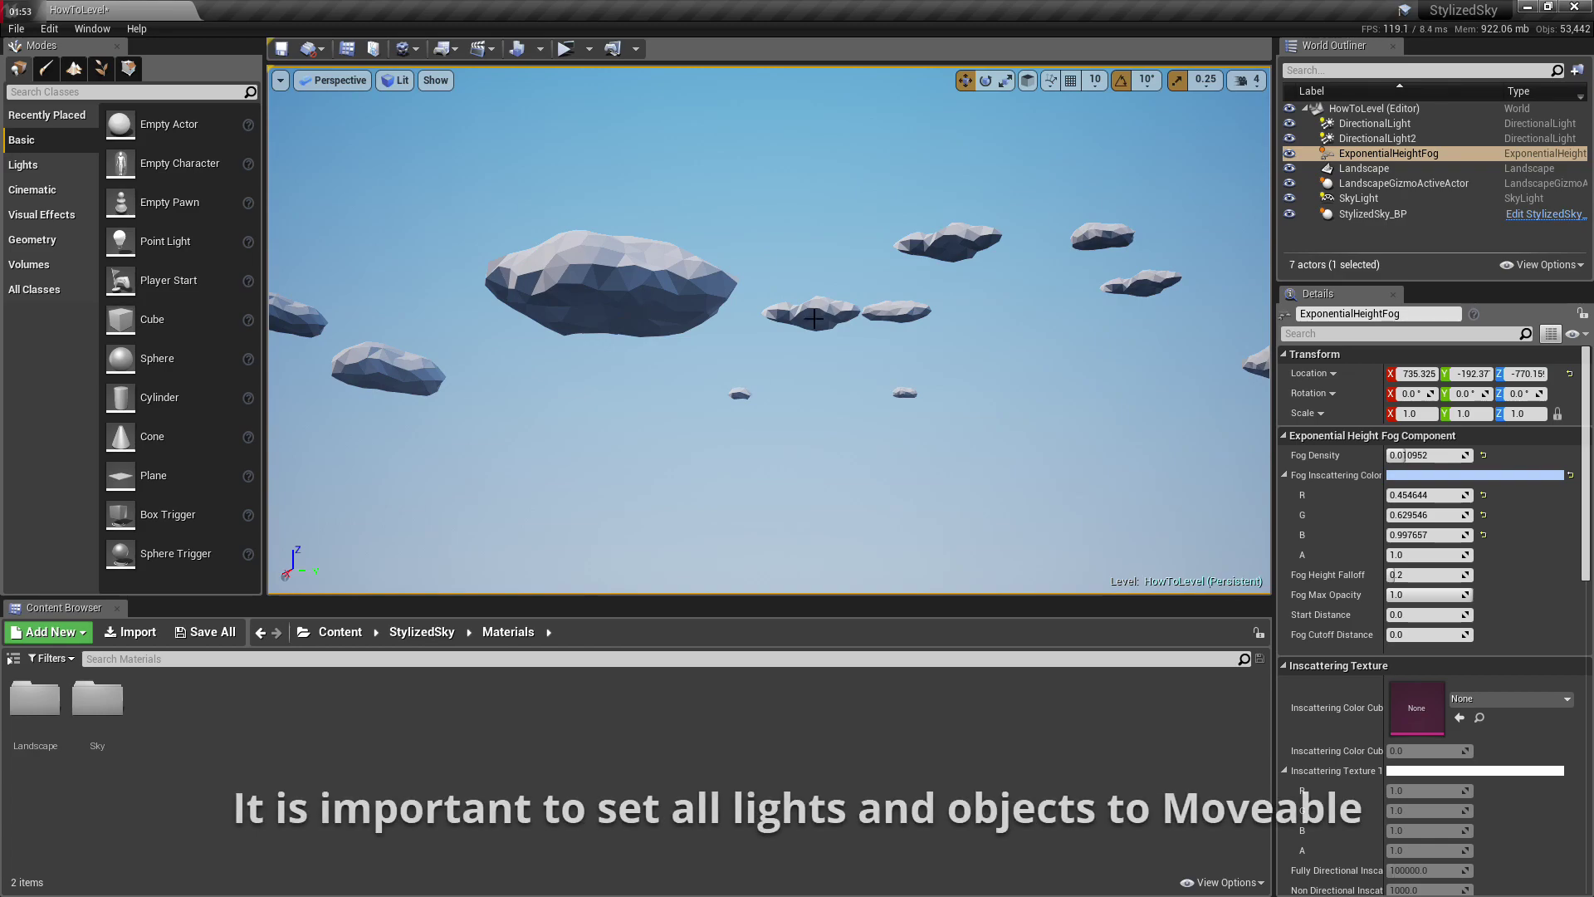
- Set the SkyLight and DirectionalLight2 Mobility to Movable, then select DirectionalLight
click(1392, 199)
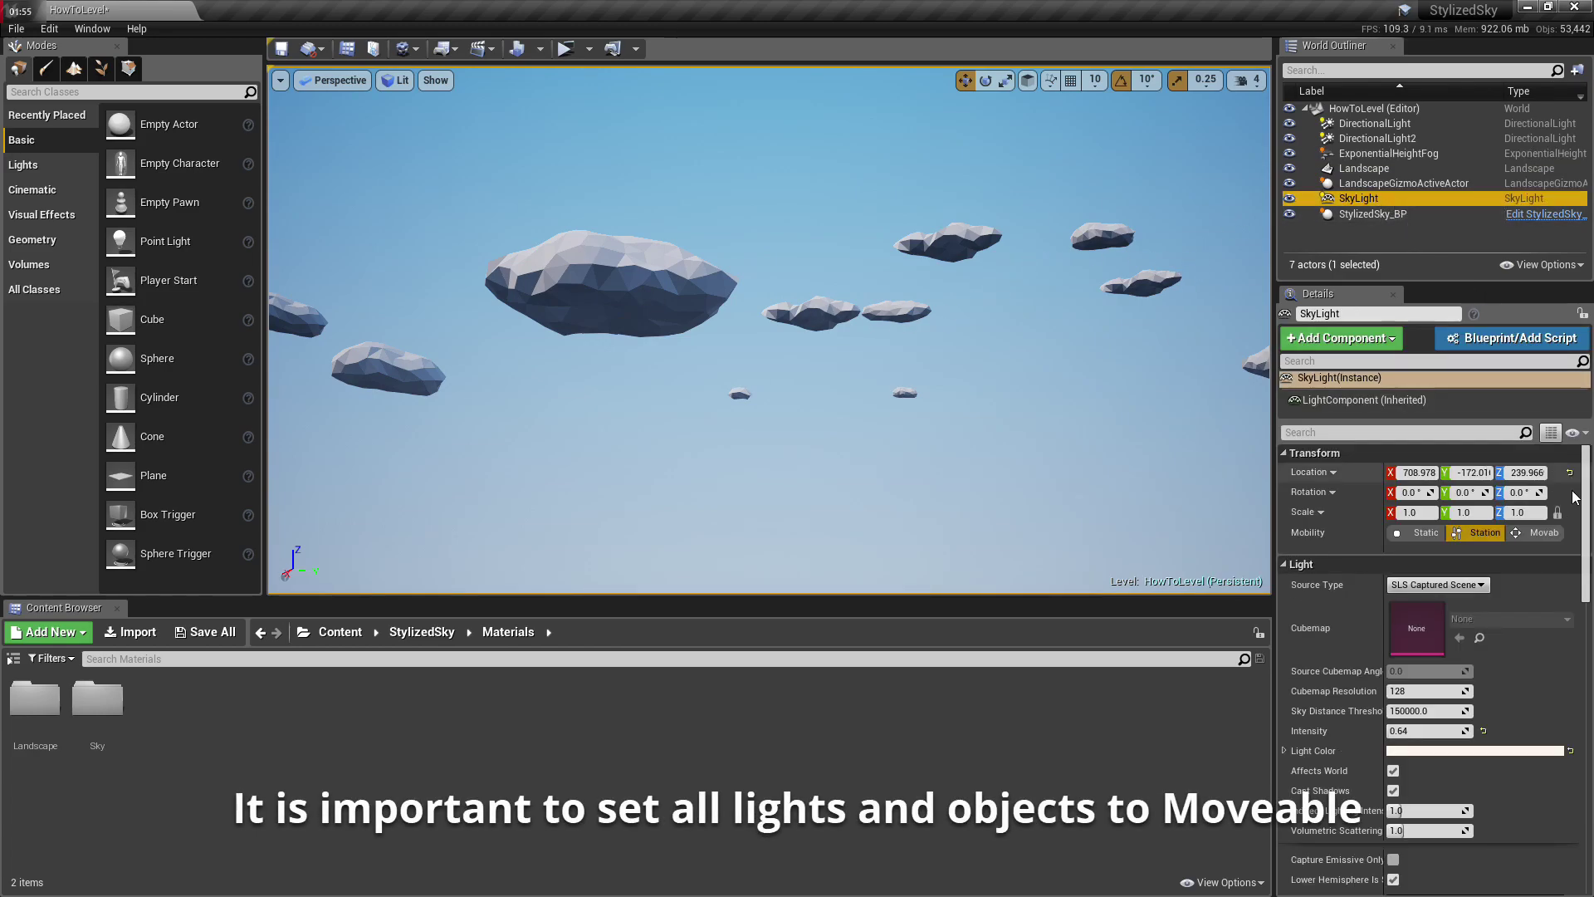
click(1528, 530)
click(1395, 138)
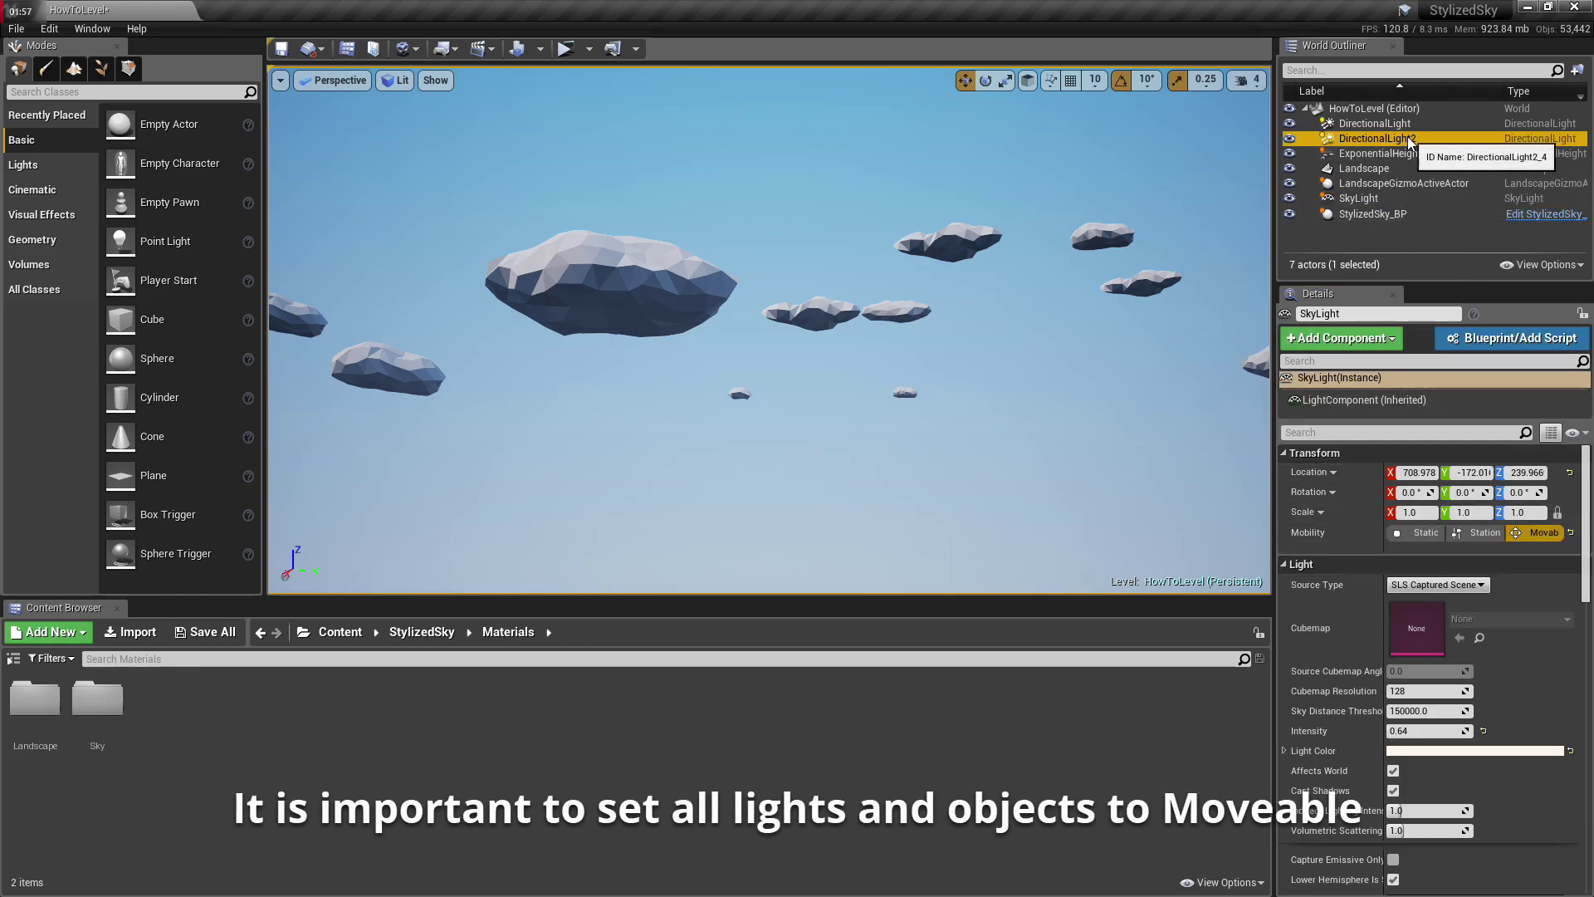
click(1521, 533)
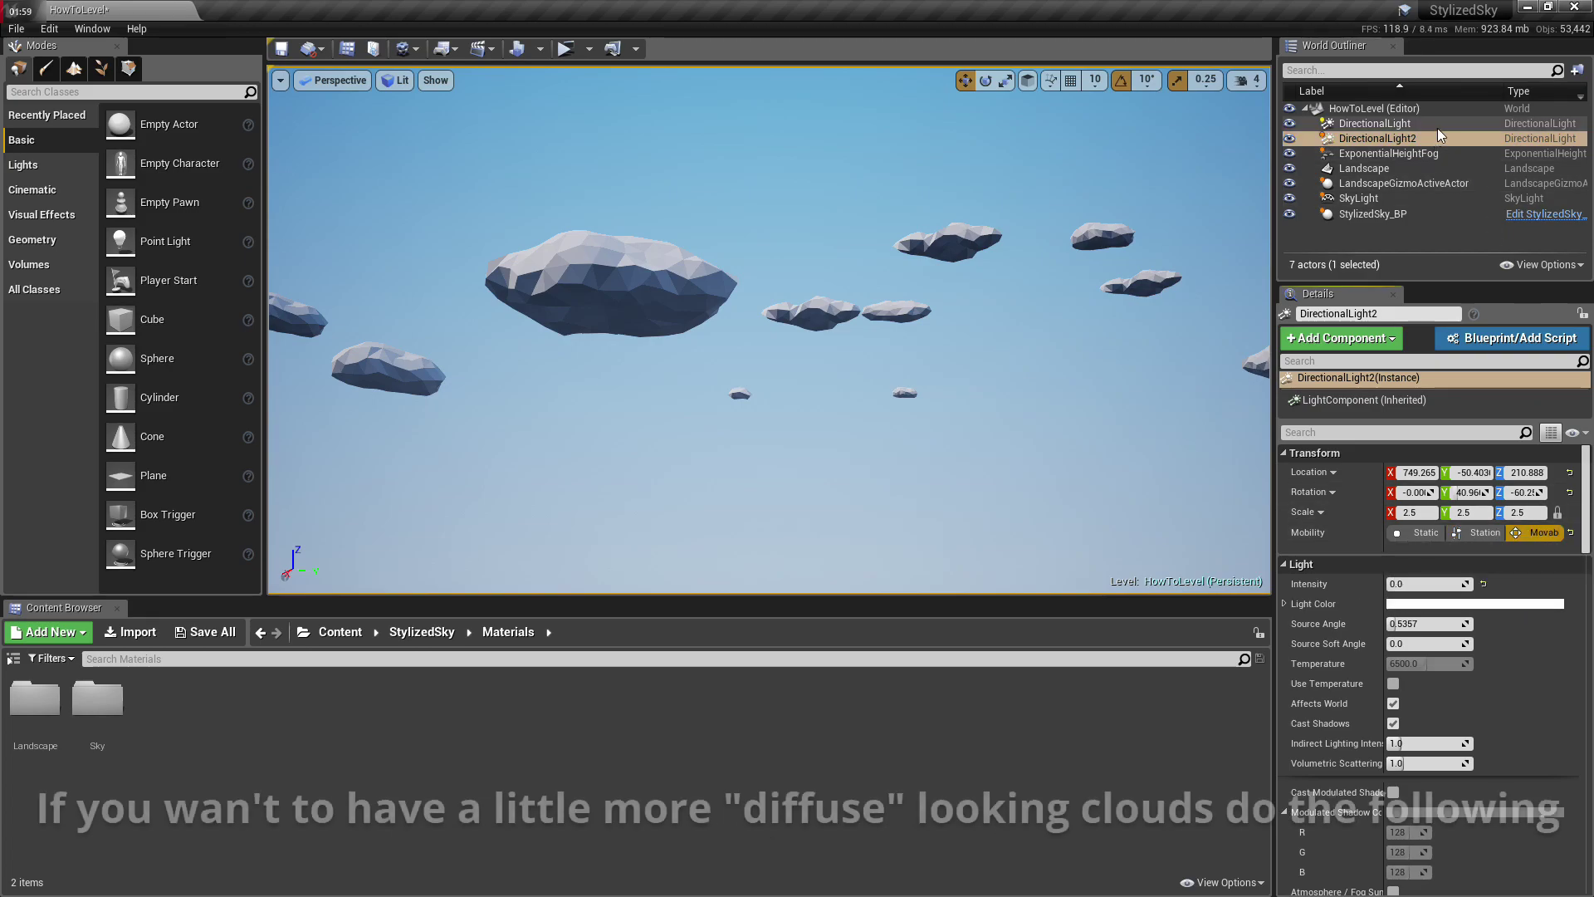
click(1438, 128)
- Make DirectionalLight Movable and untick the SkyLight's Lower Hemisphere Is Solid Color
click(1536, 538)
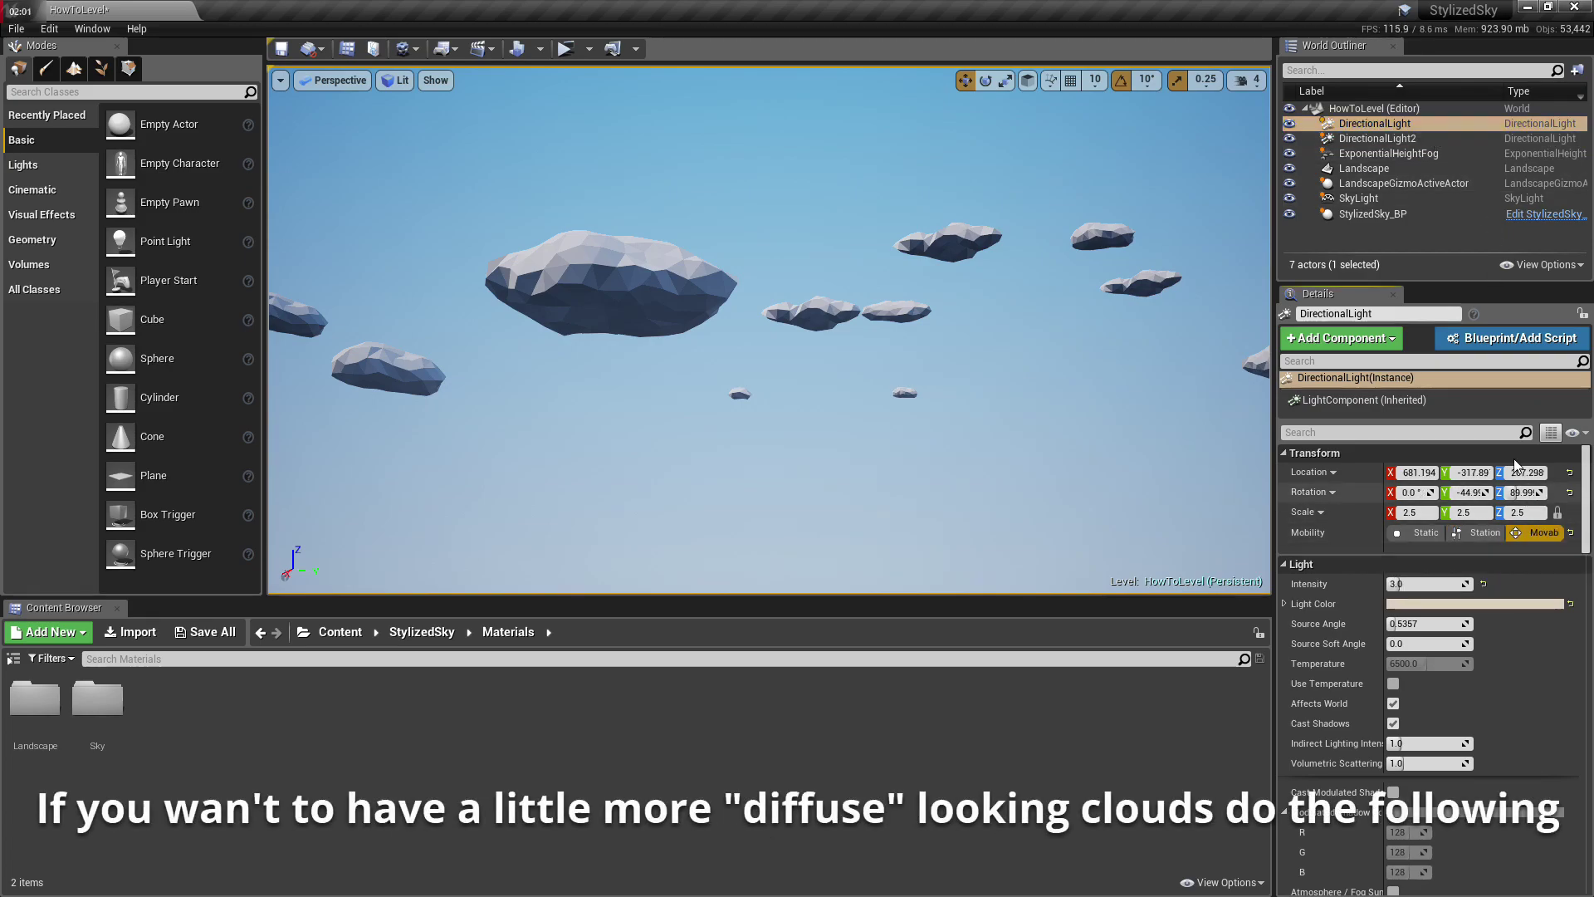
click(1374, 202)
scroll(1489, 697, down, 5)
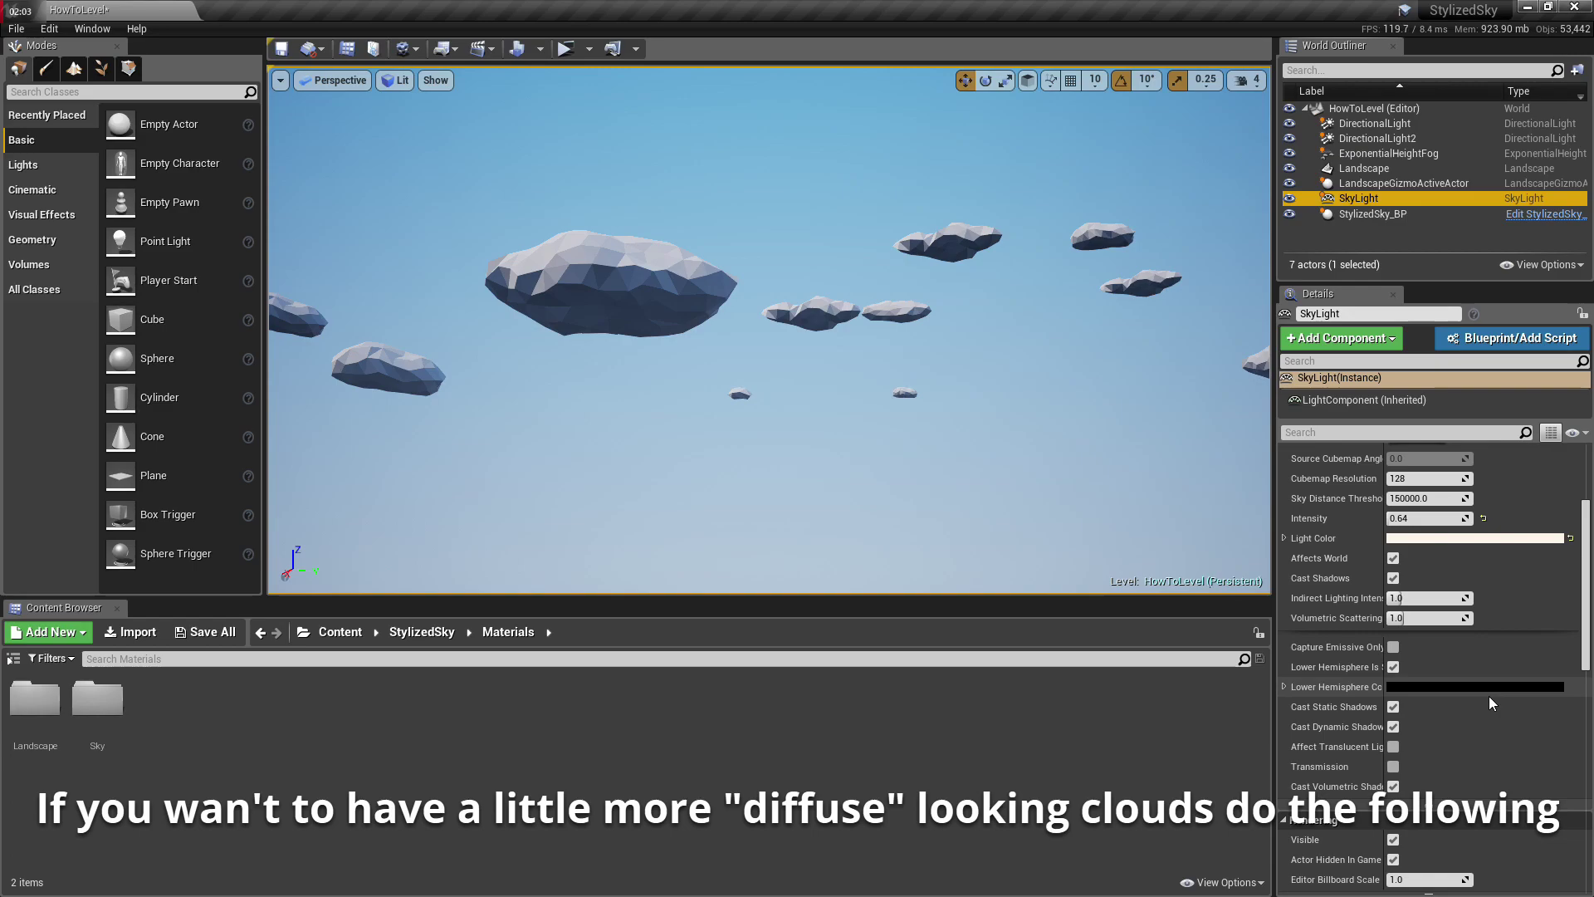
scroll(1488, 696, down, 5)
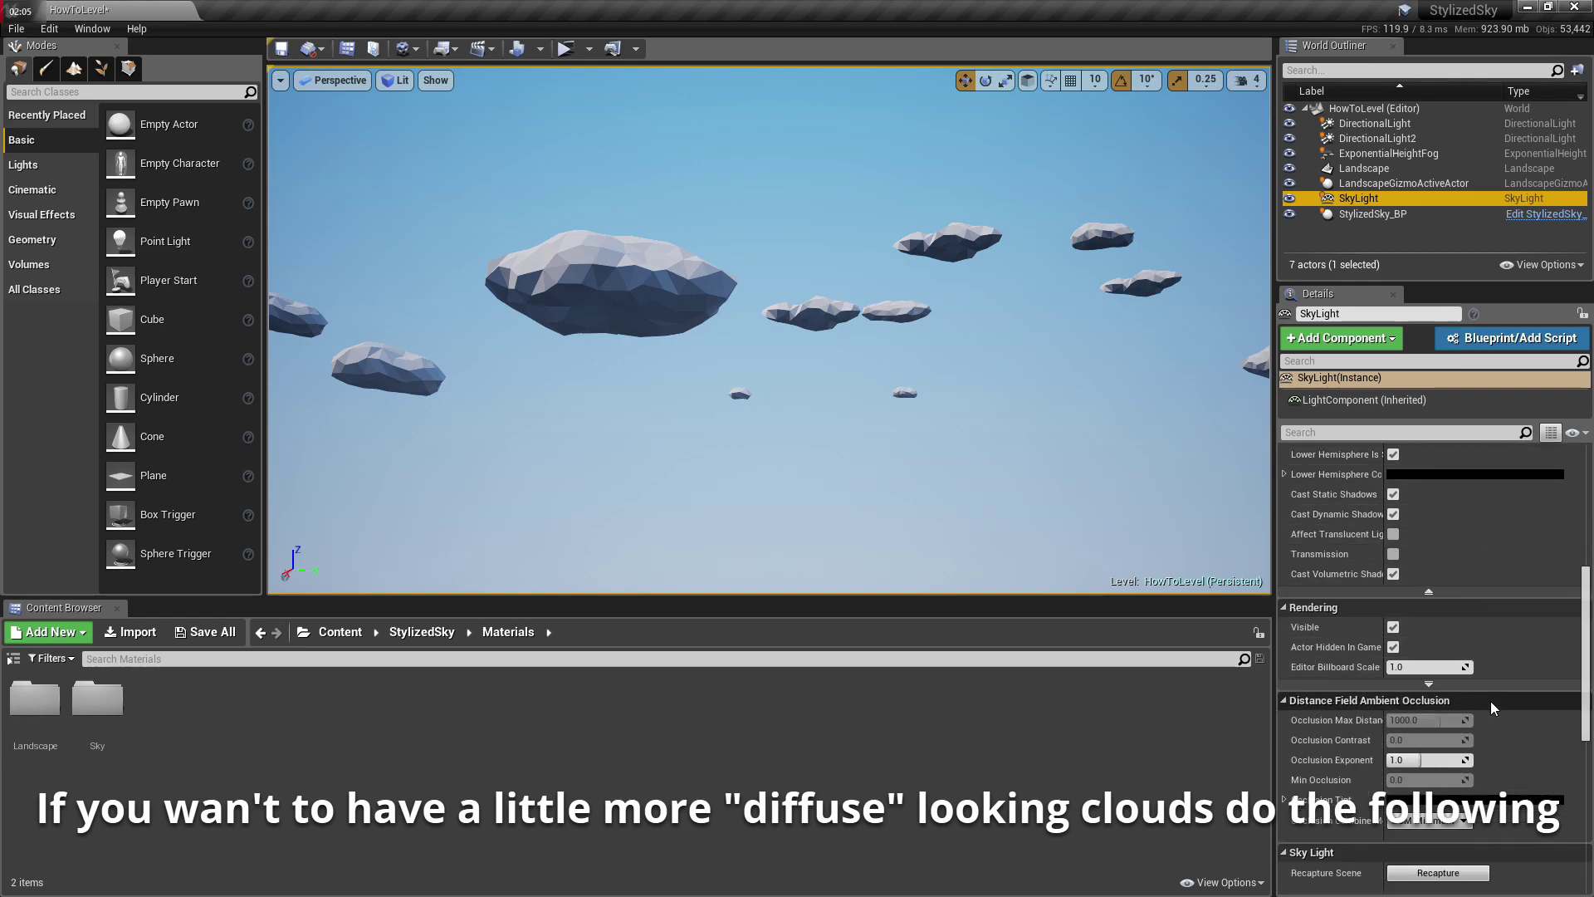
scroll(1491, 701, down, 5)
scroll(1495, 704, up, 4)
scroll(1498, 714, up, 3)
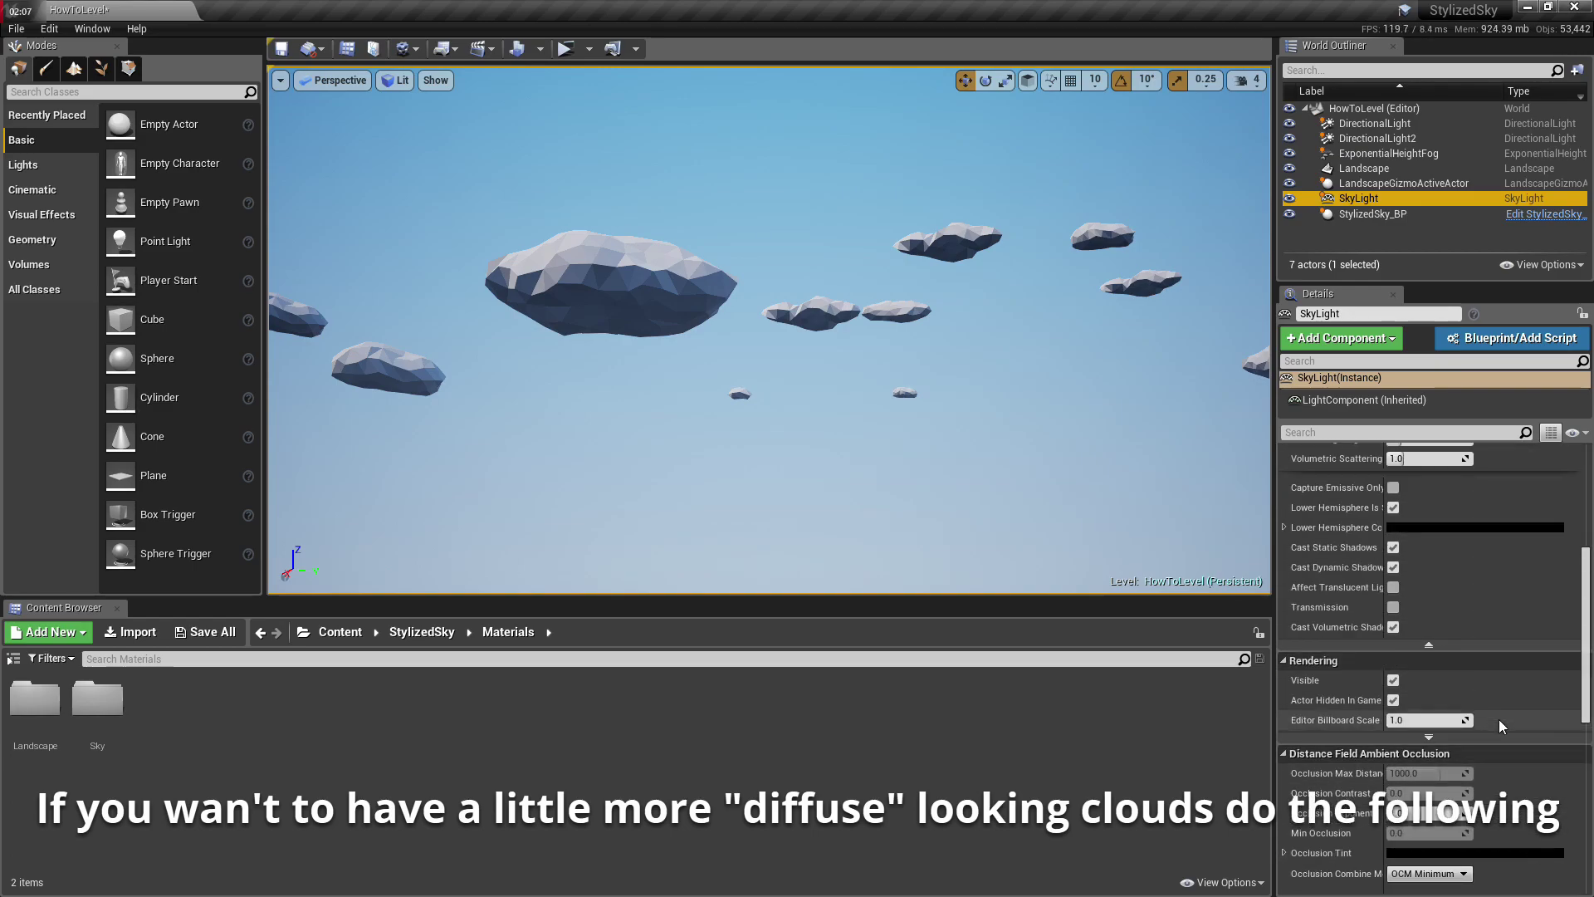
scroll(1492, 716, up, 3)
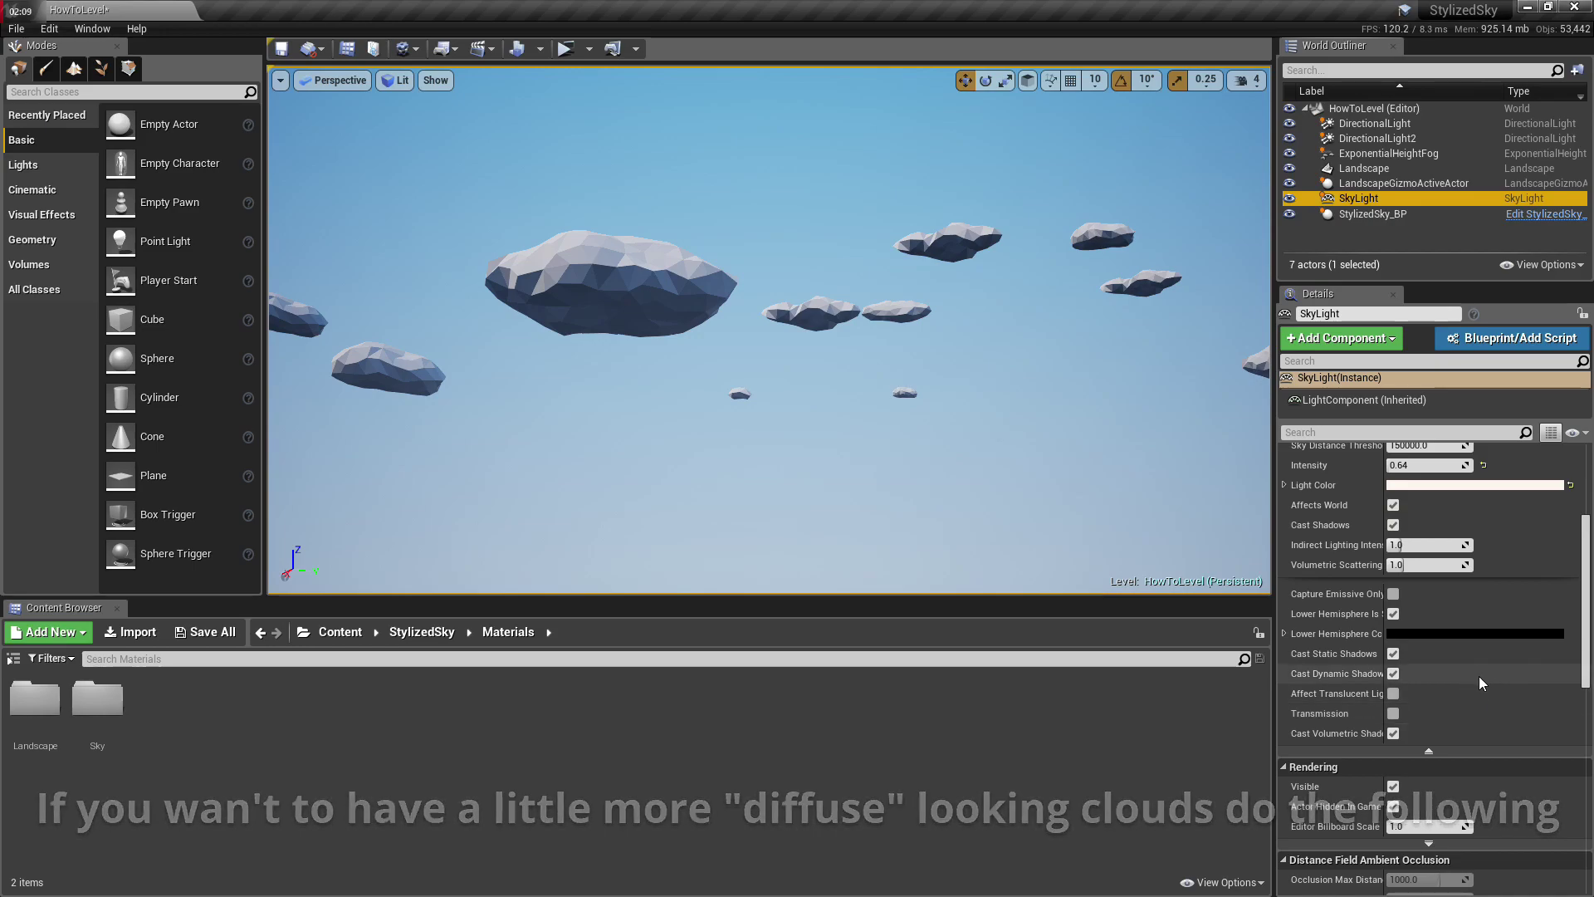
scroll(1480, 678, up, 2)
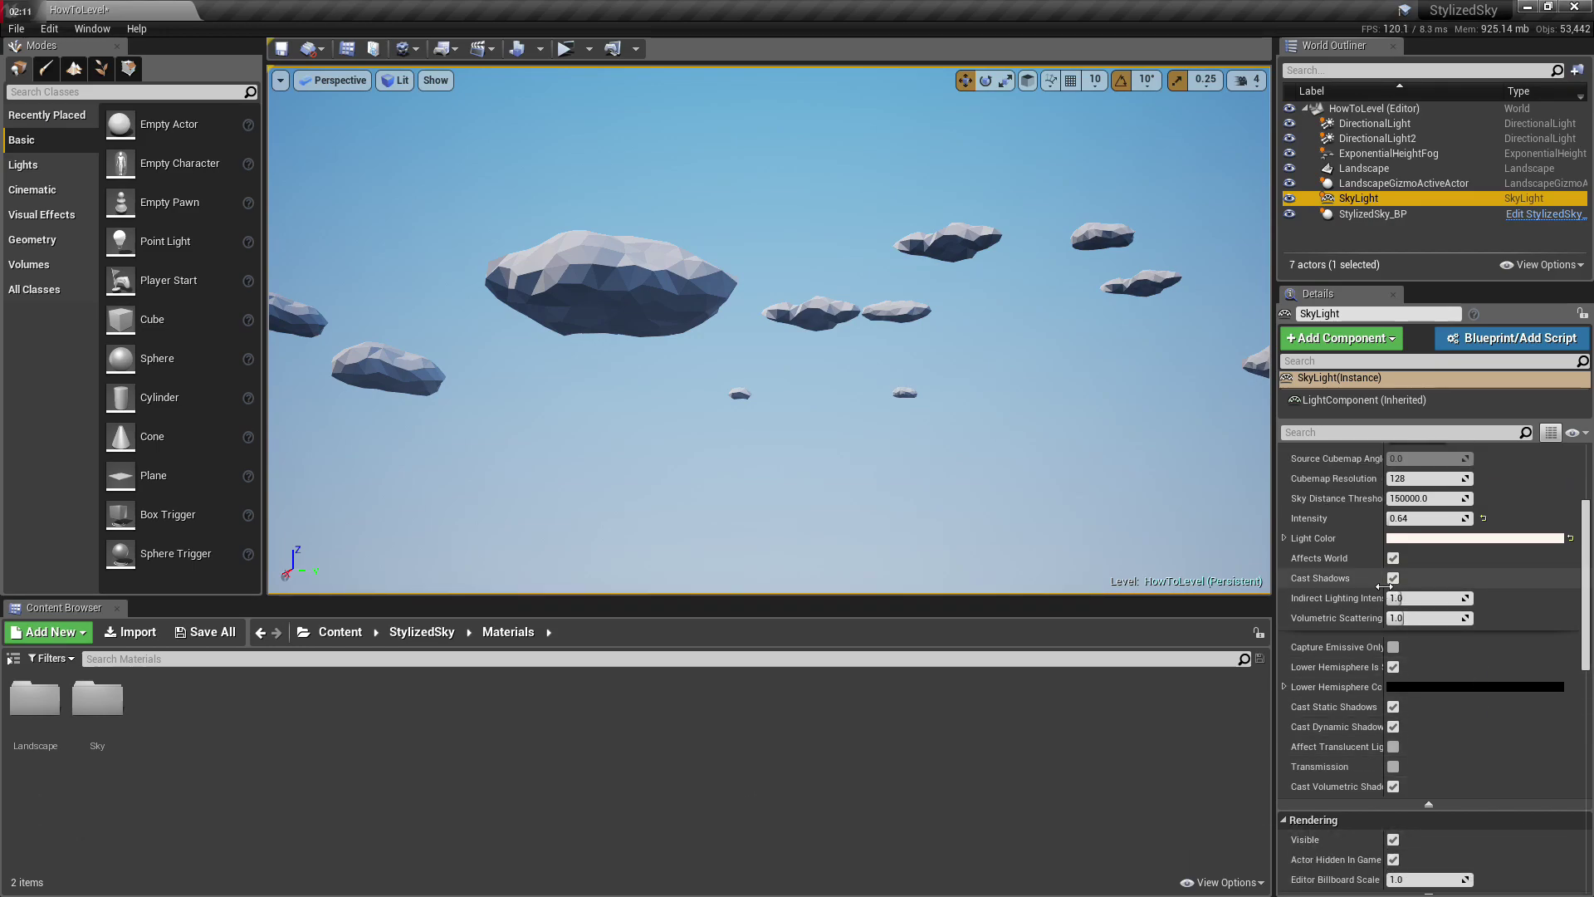
drag(1384, 586, 1451, 590)
click(1461, 668)
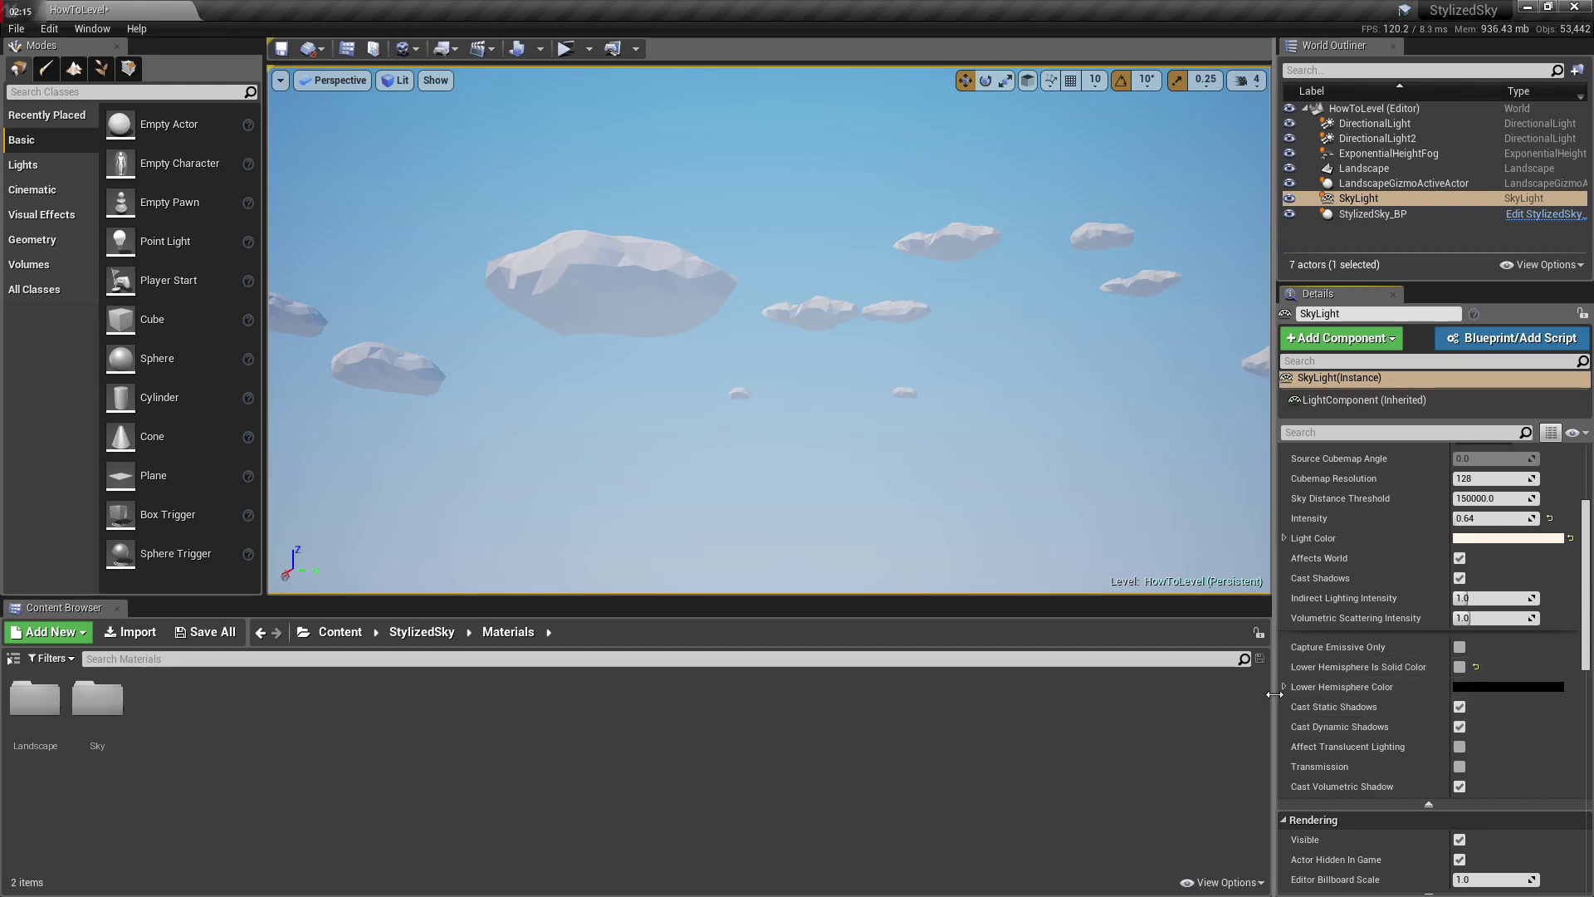
right_drag(1162, 498, 1162, 581)
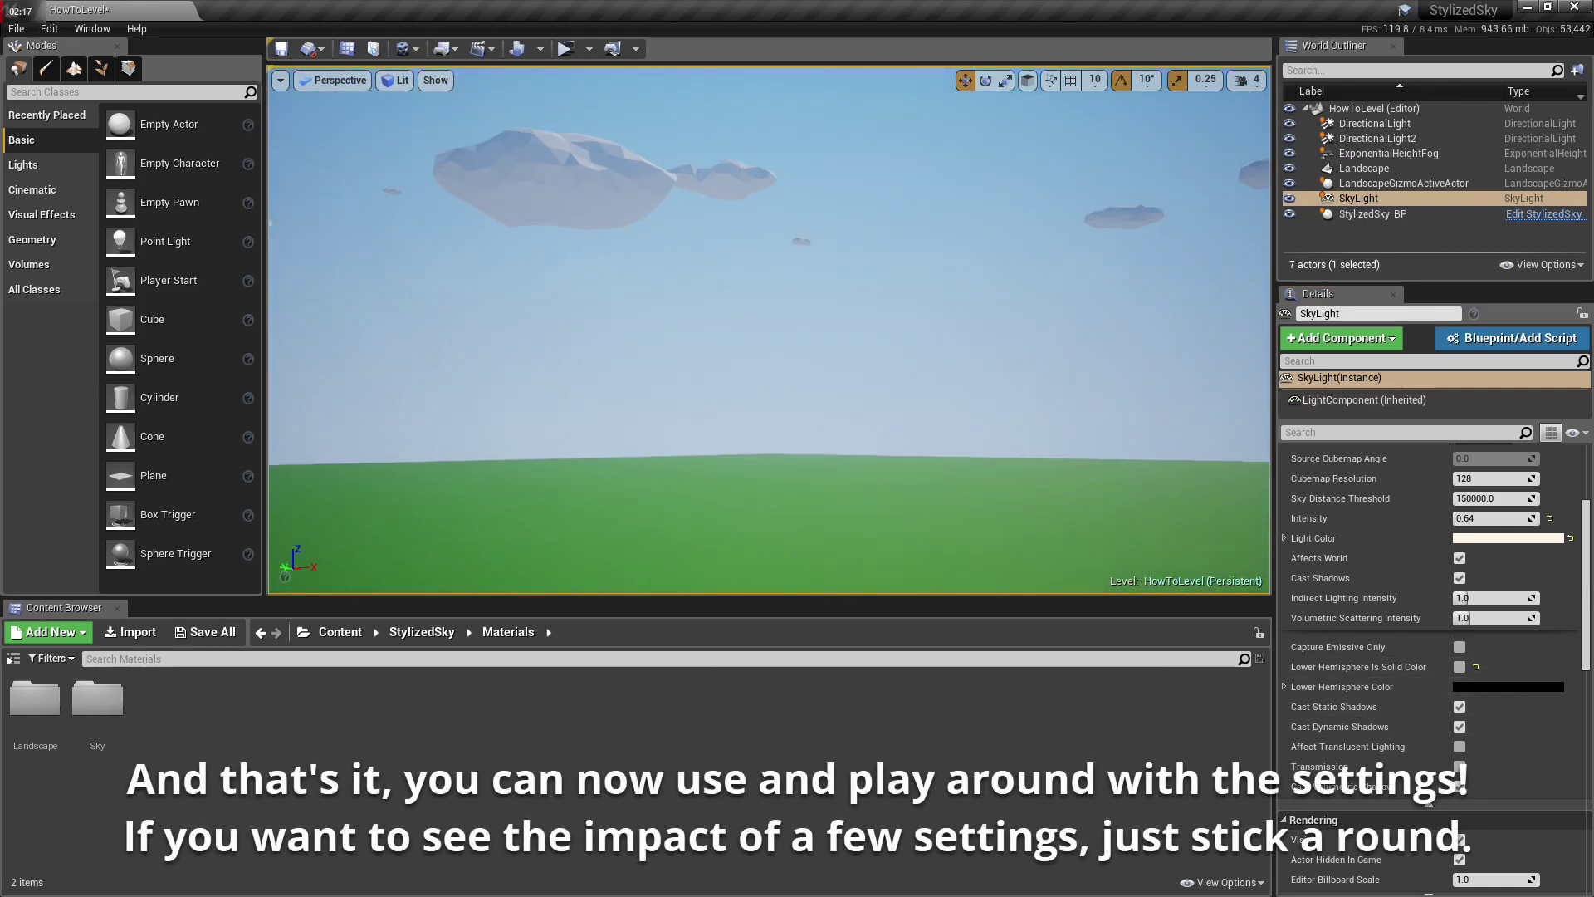
- Select StylizedSky_BP and scrub its Current Time to sunset, then back to night
right_drag(989, 349, 989, 274)
click(989, 306)
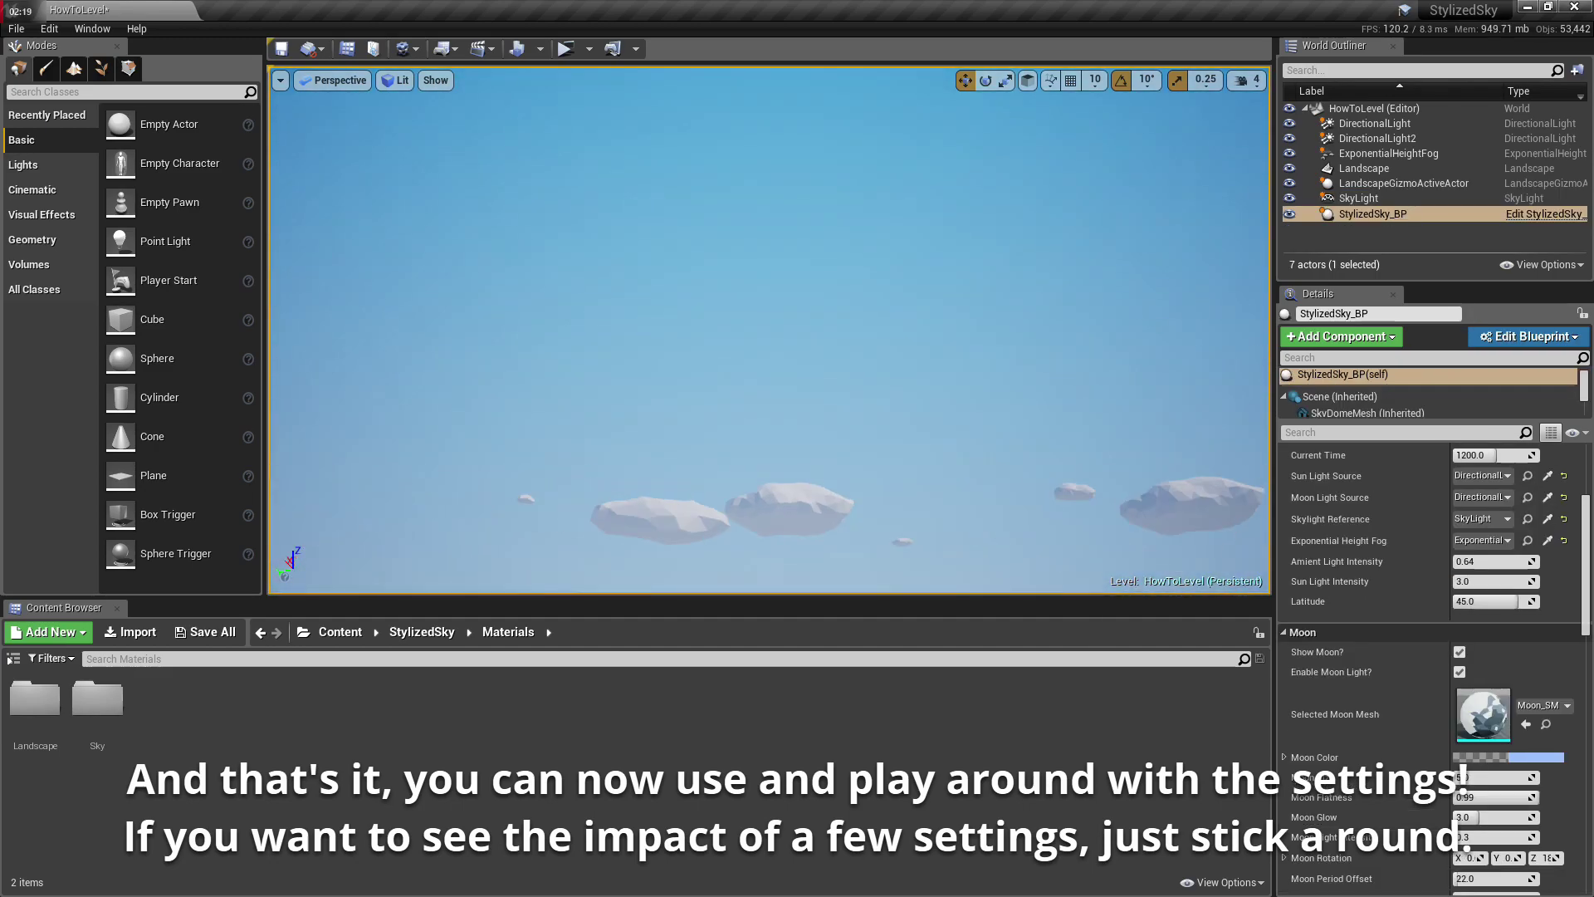
right_drag(770, 332, 770, 390)
scroll(1495, 573, up, 3)
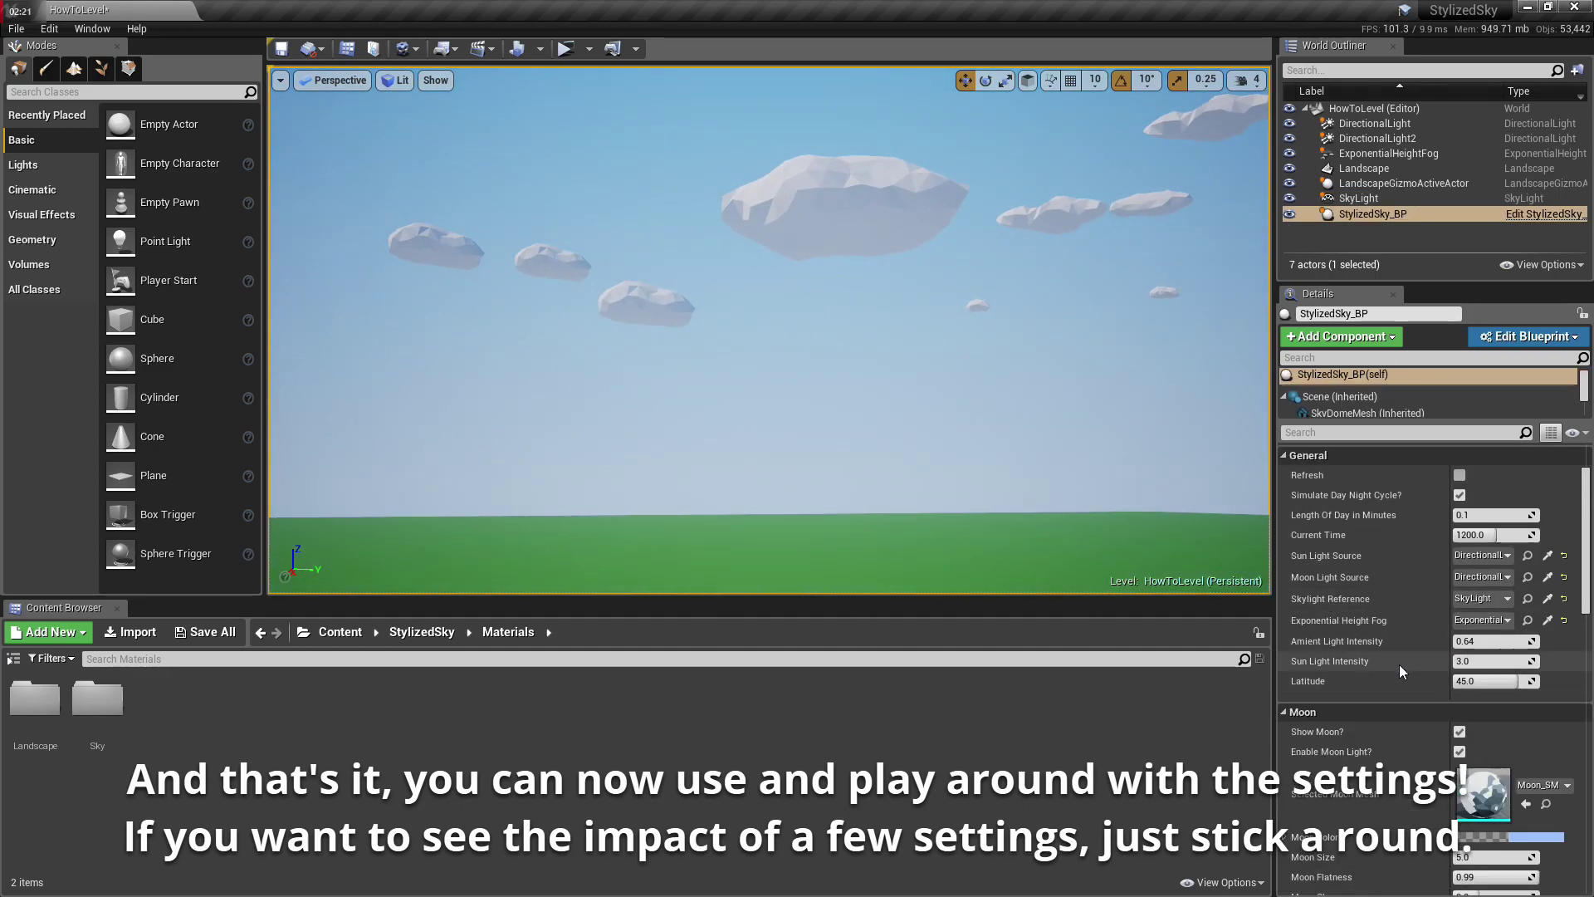
drag(1495, 591, 1536, 591)
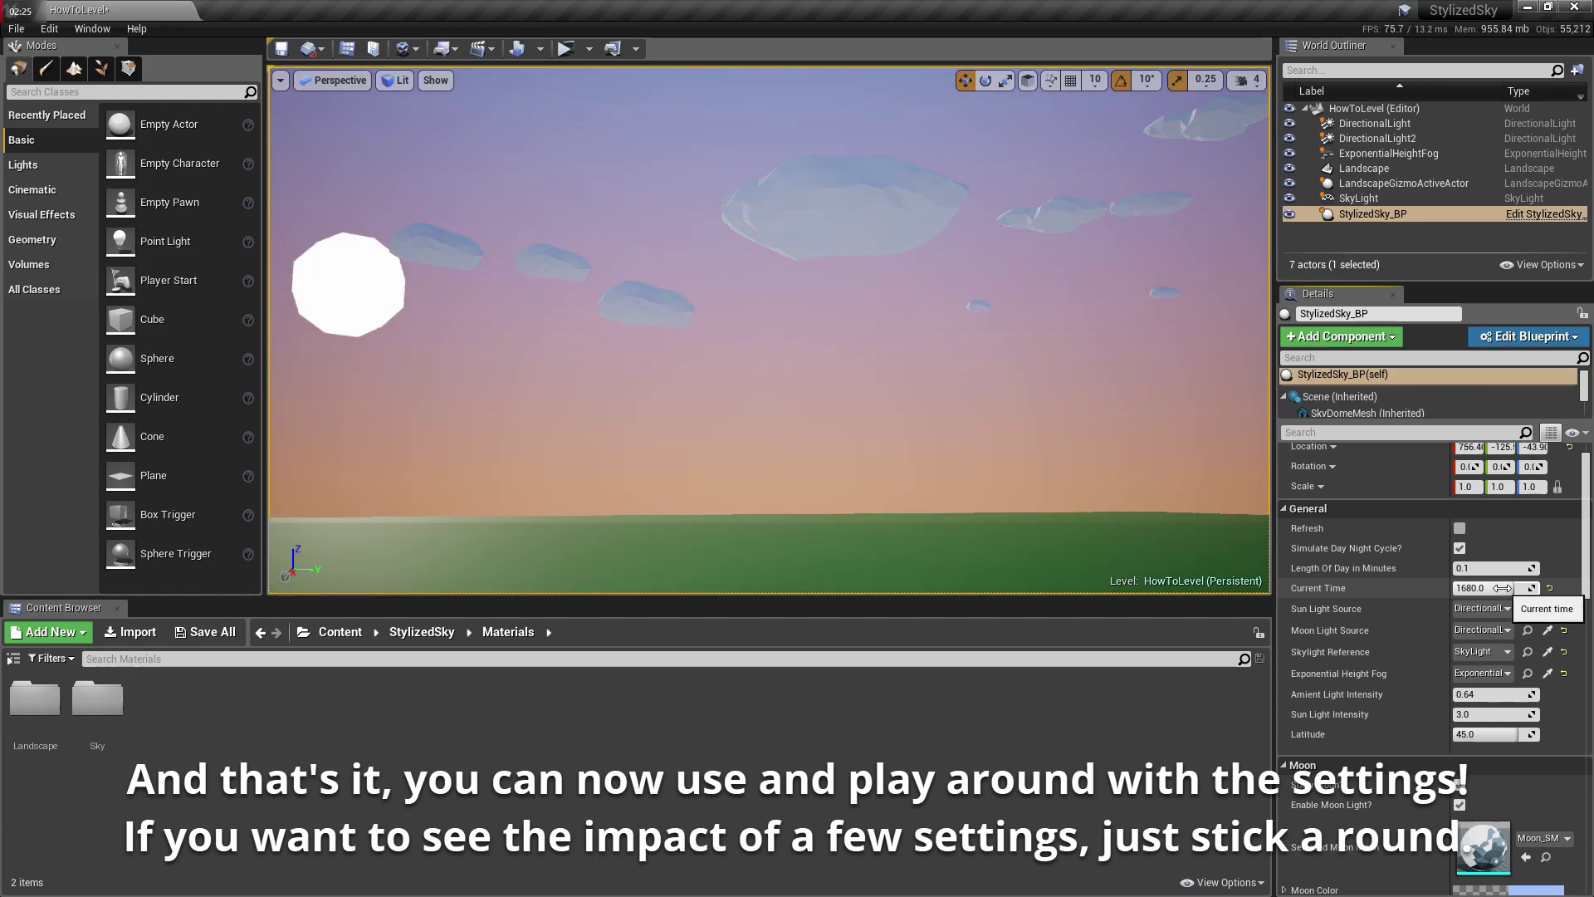
drag(1503, 588, 1464, 587)
- View the moonlit starry sky, then set Current Time to 1542.857178 for a sunny day
right_drag(394, 231, 395, 231)
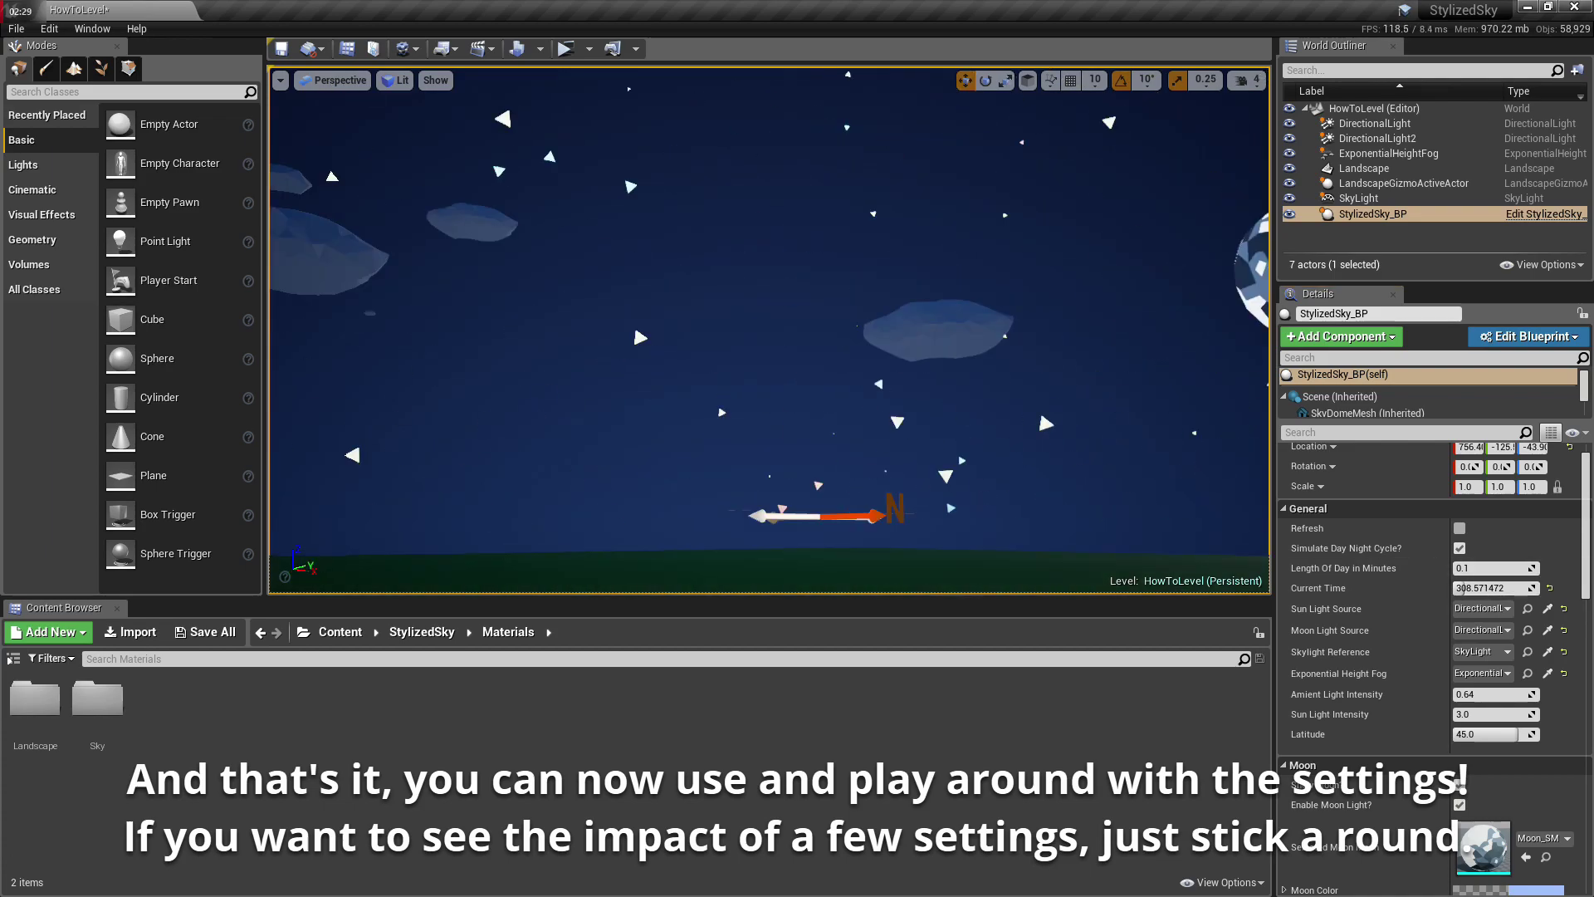
click(280, 80)
text(90)
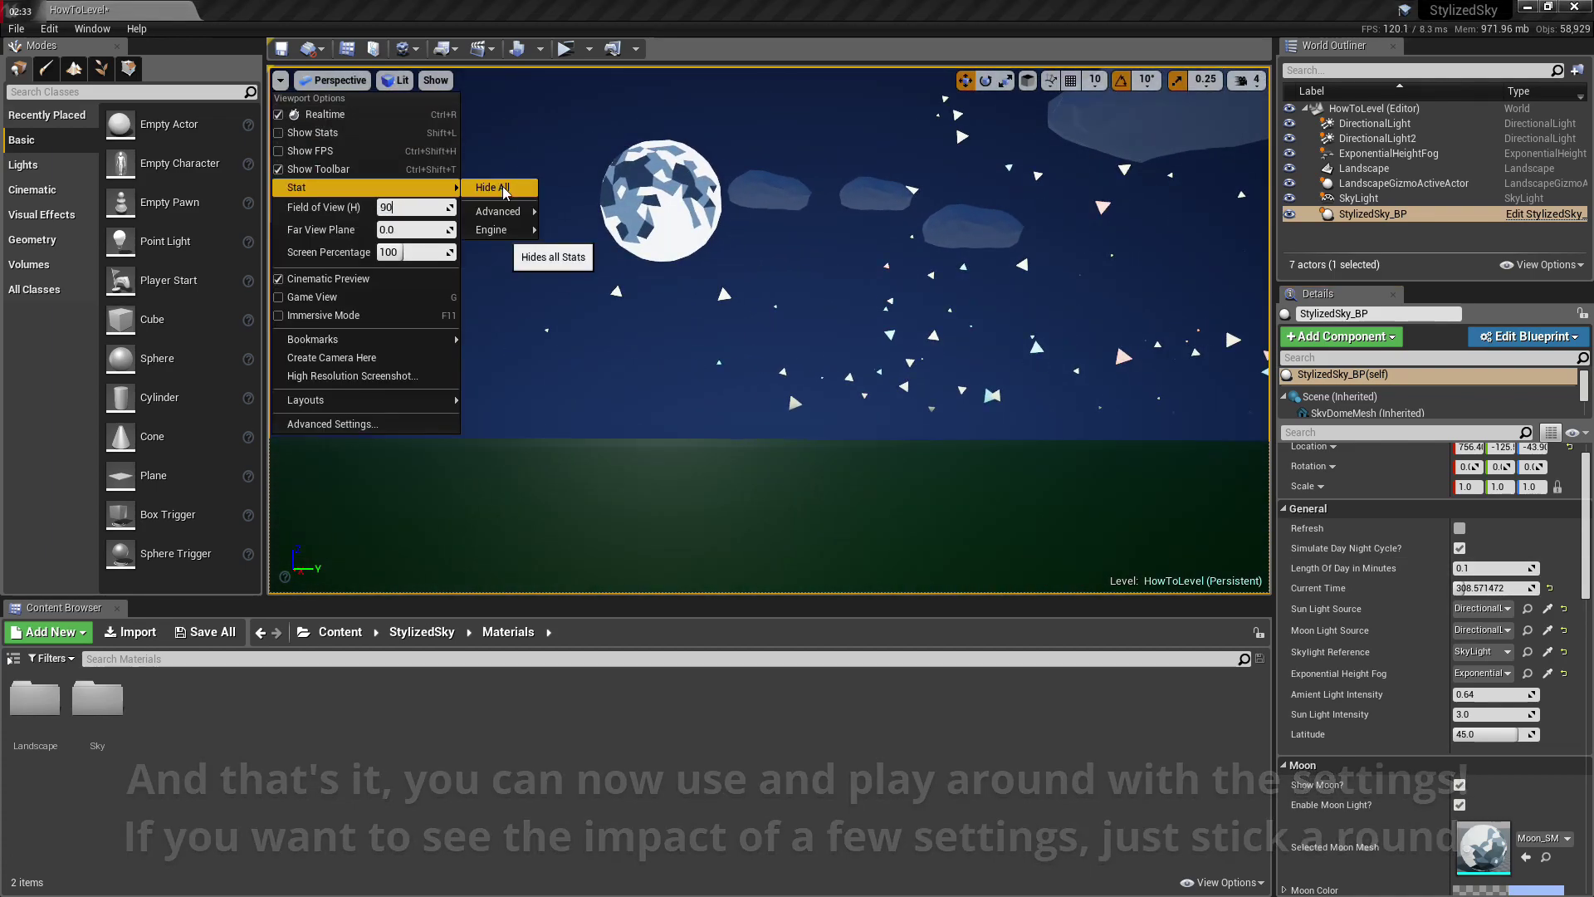
key(Escape)
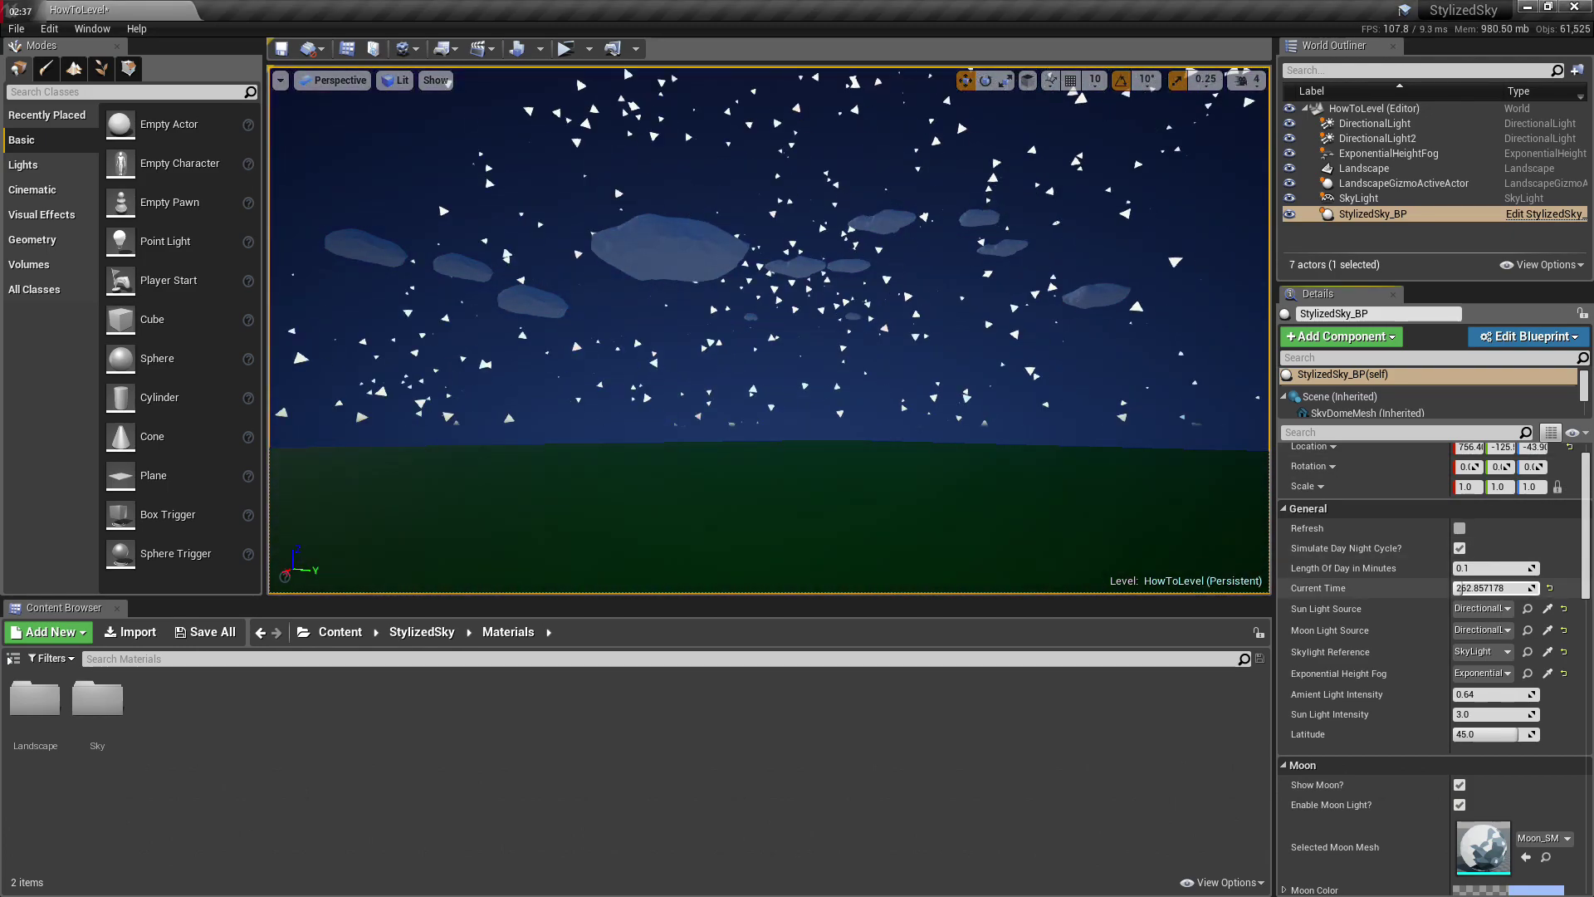
mouse_move(838, 345)
right_down()
mouse_move(958, 429)
mouse_move(896, 424)
right_up()
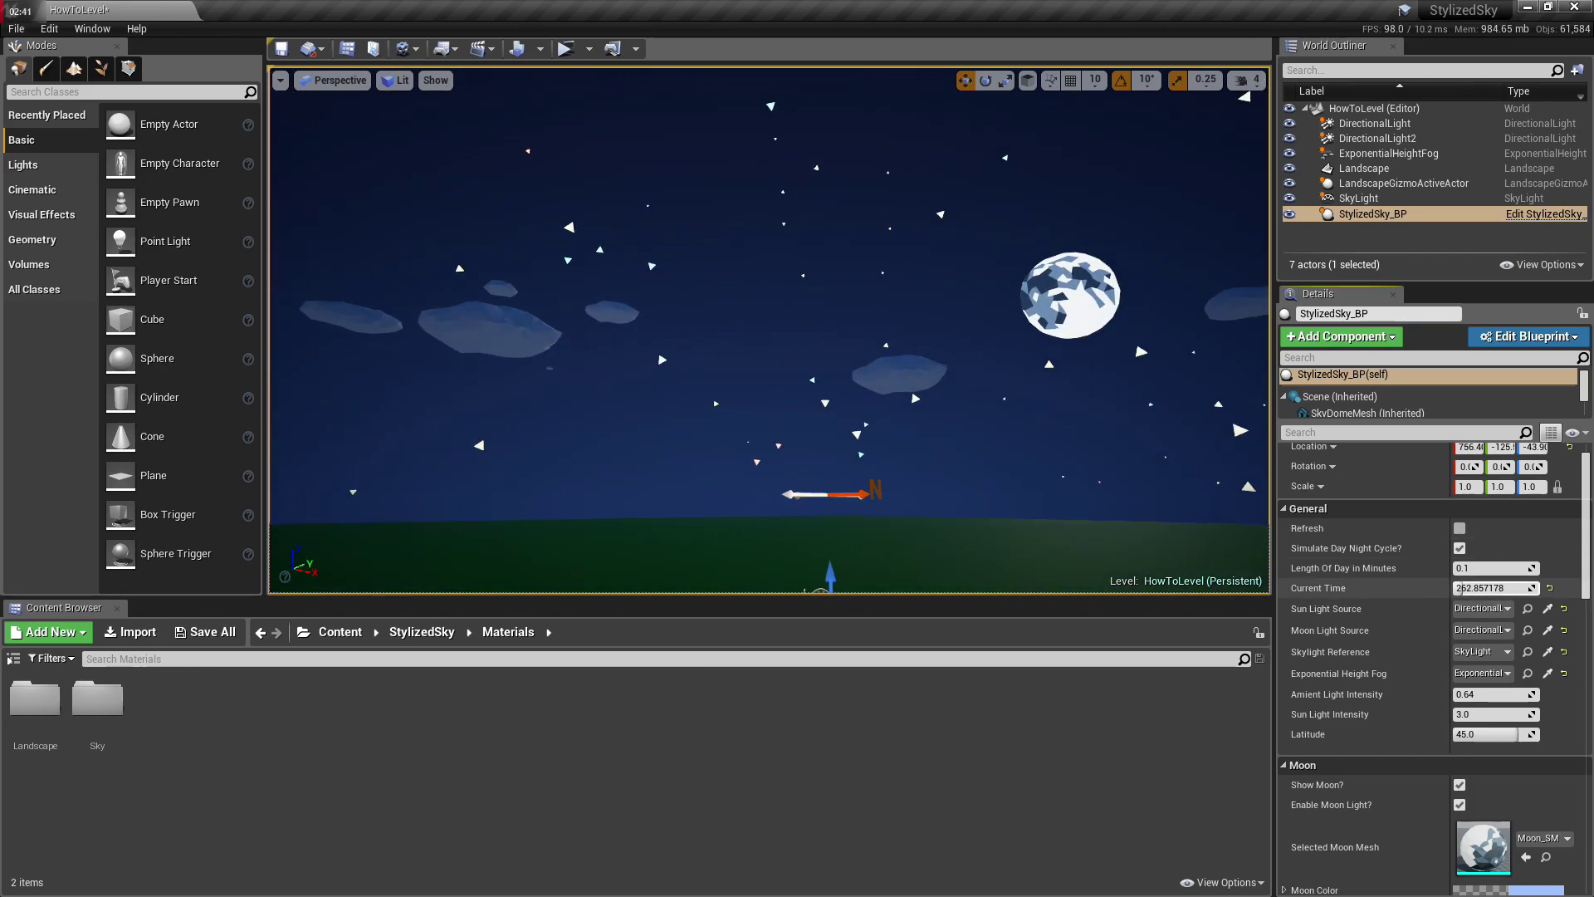
drag(1458, 588, 1510, 588)
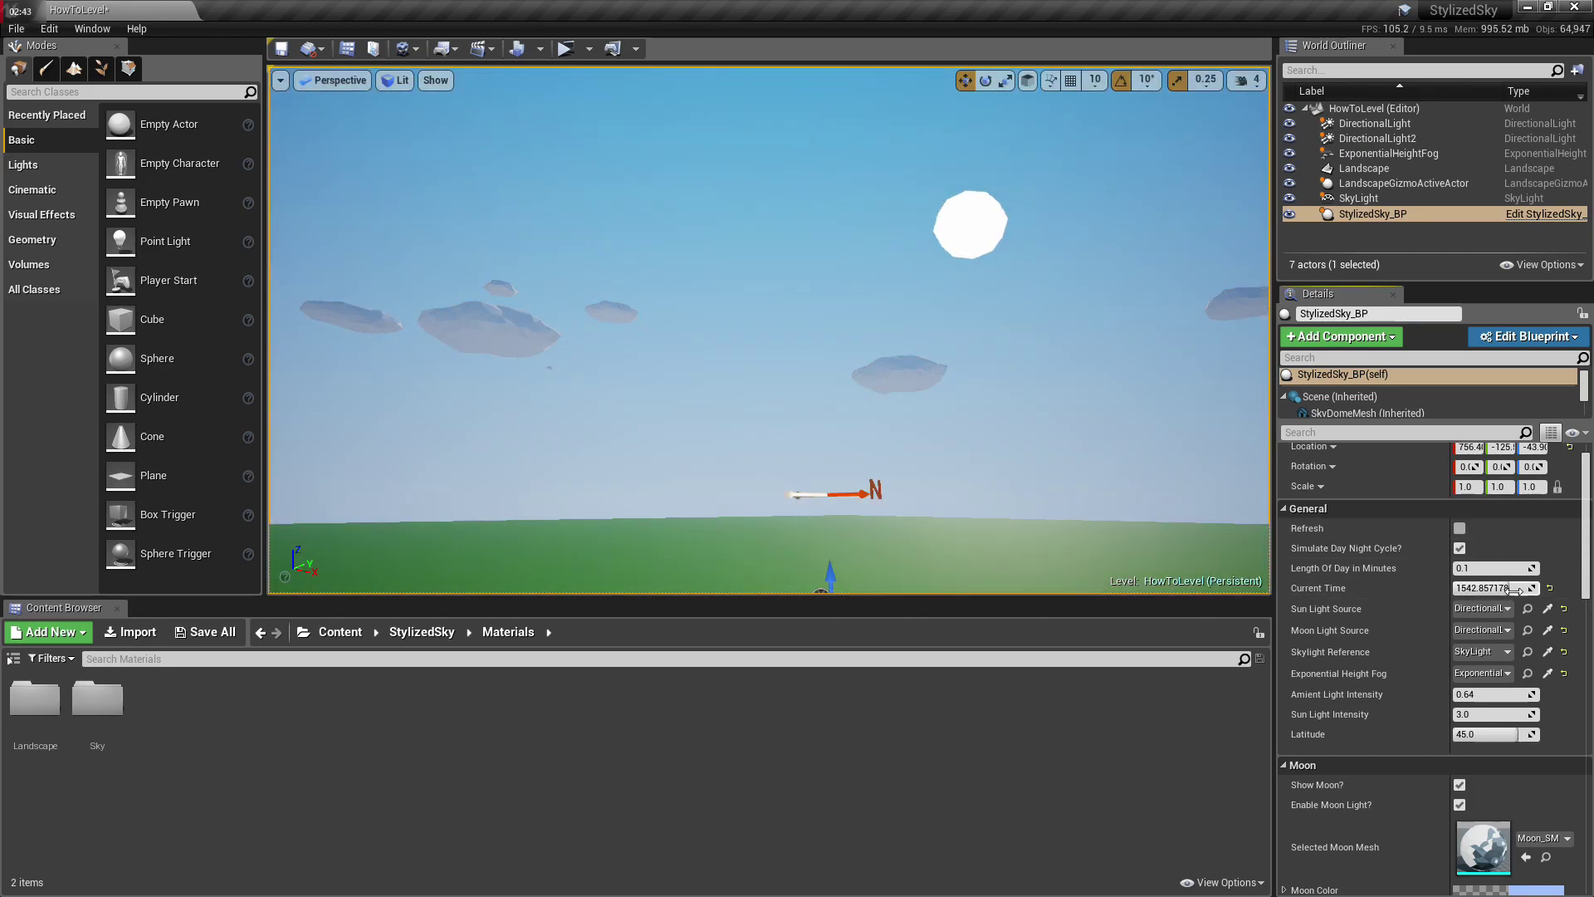
mouse_move(918, 328)
right_down()
mouse_move(980, 329)
mouse_move(880, 332)
right_up()
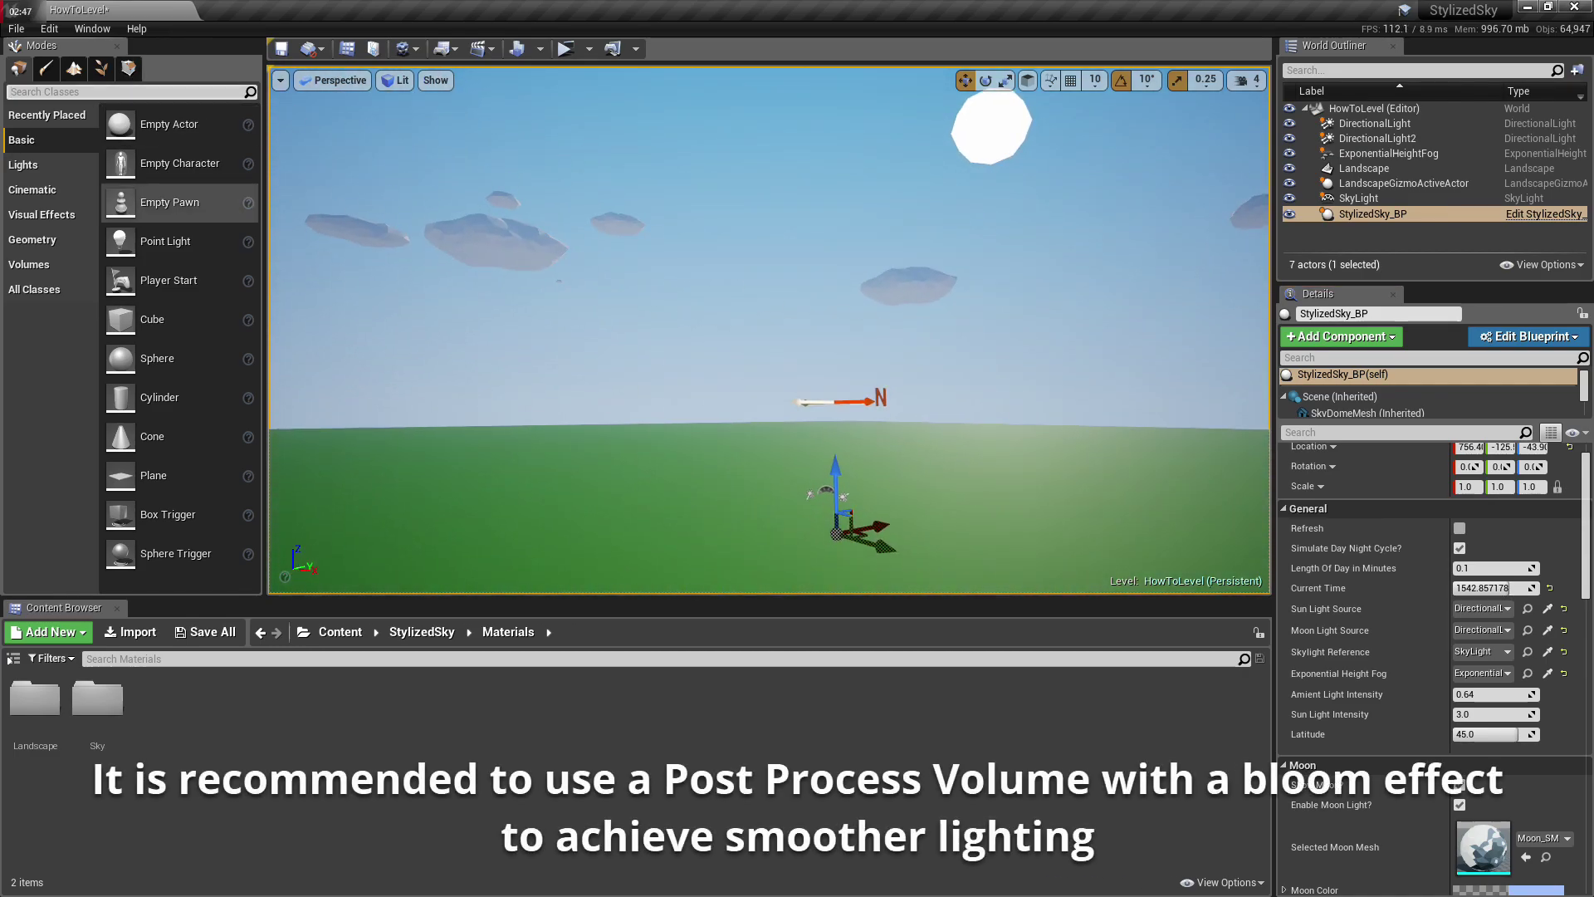
- Place a Post Process Volume from Visual Effects into the level
click(42, 214)
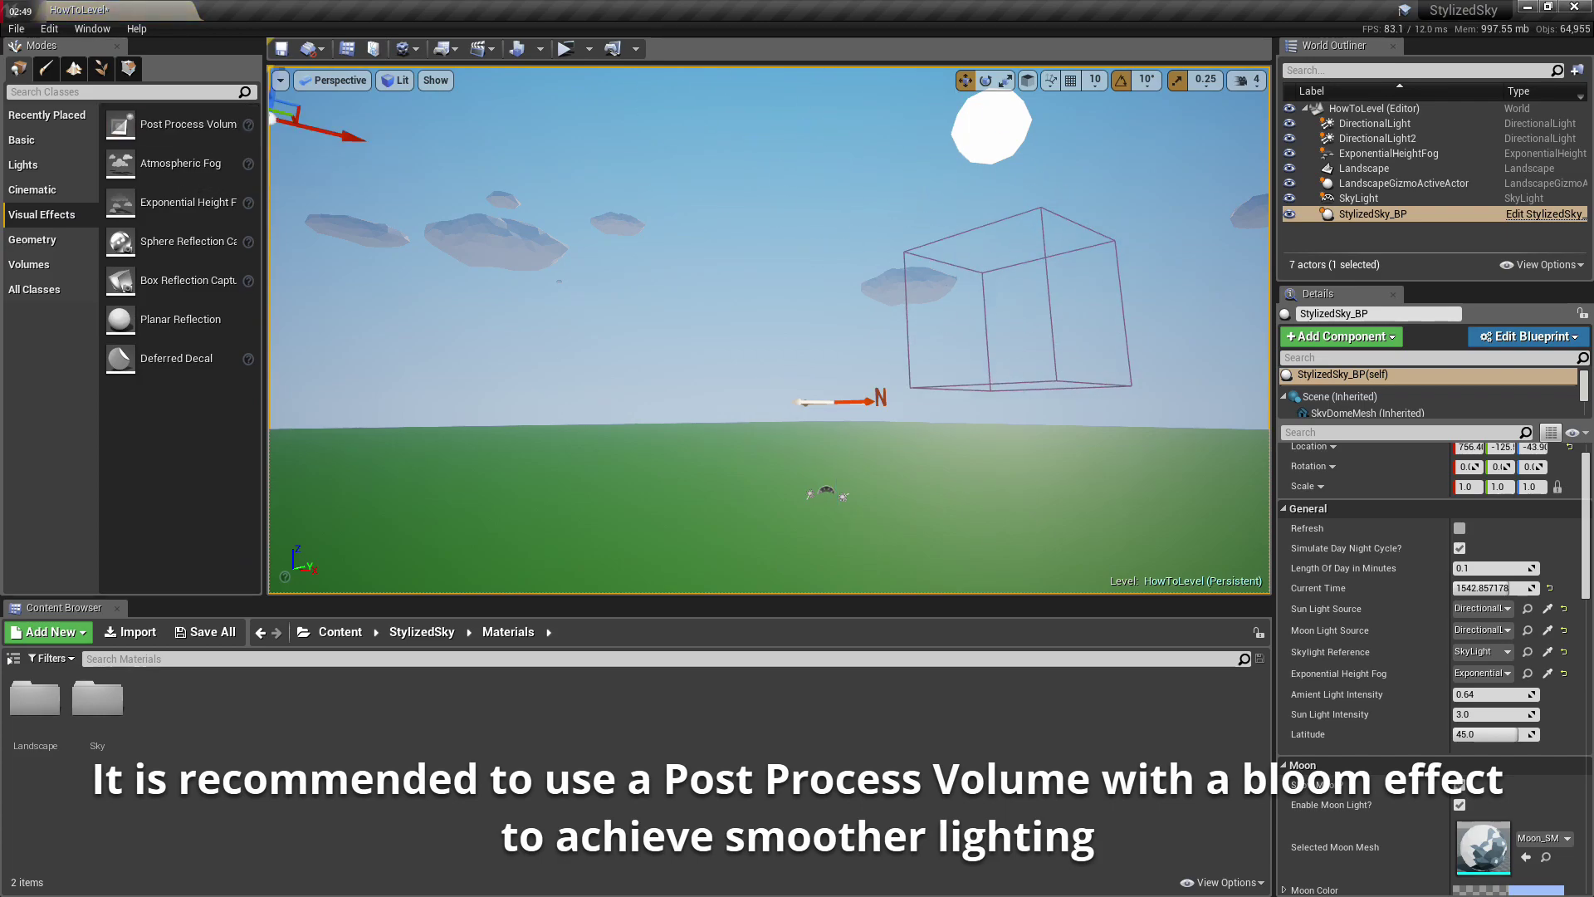
drag(184, 133, 984, 524)
scroll(1349, 502, up, 1)
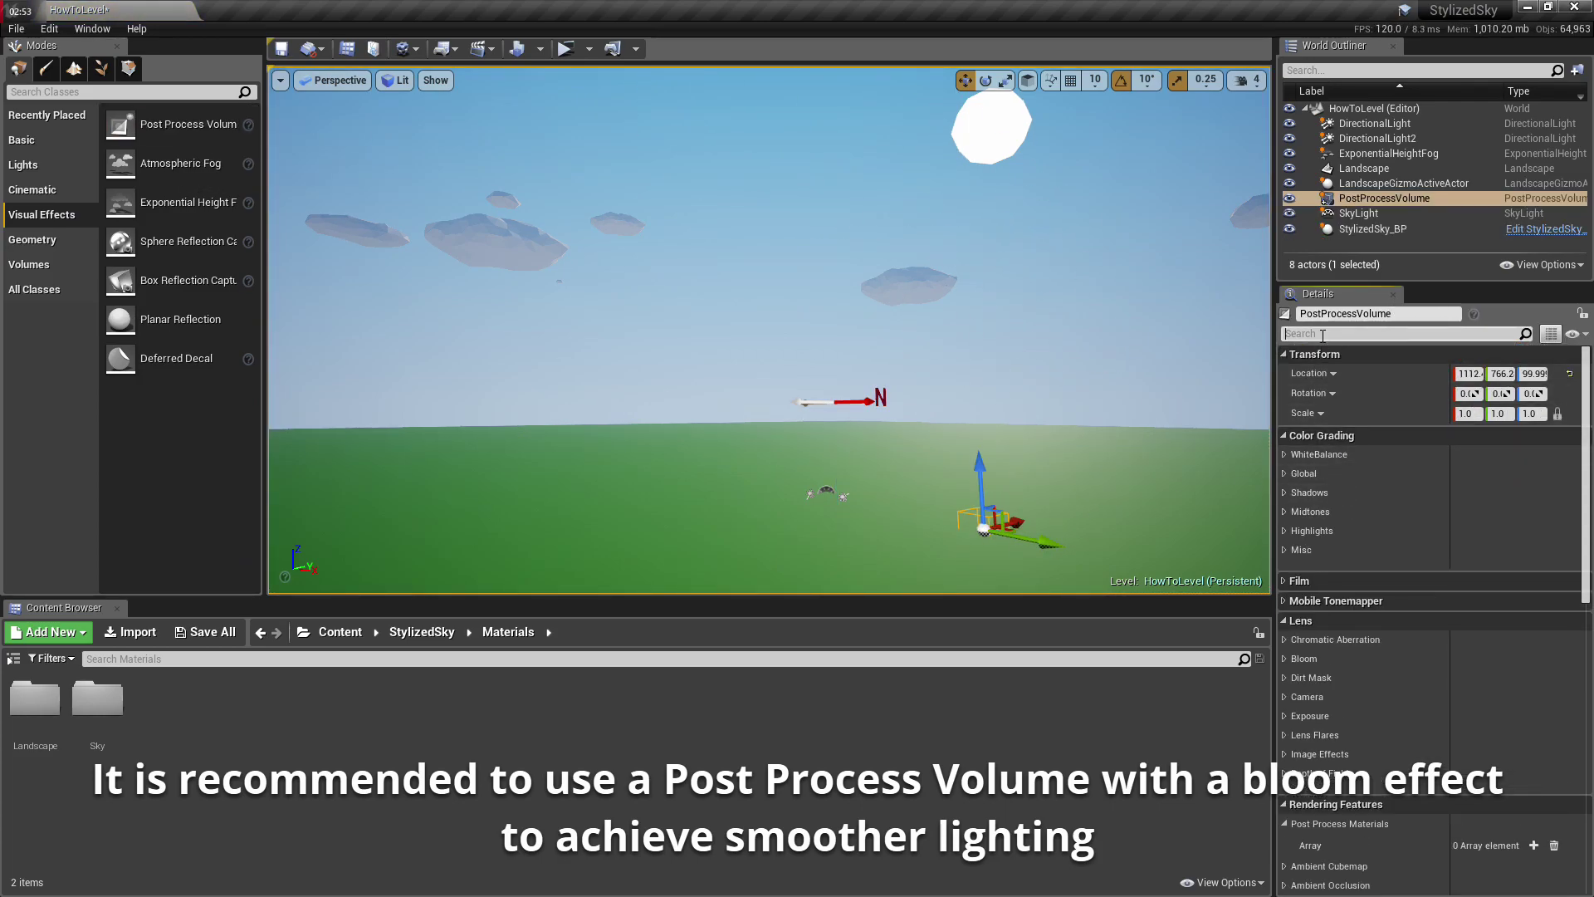
- Override the volume's bloom Method, Intensity and Threshold and adjust the Intensity
text(bloom)
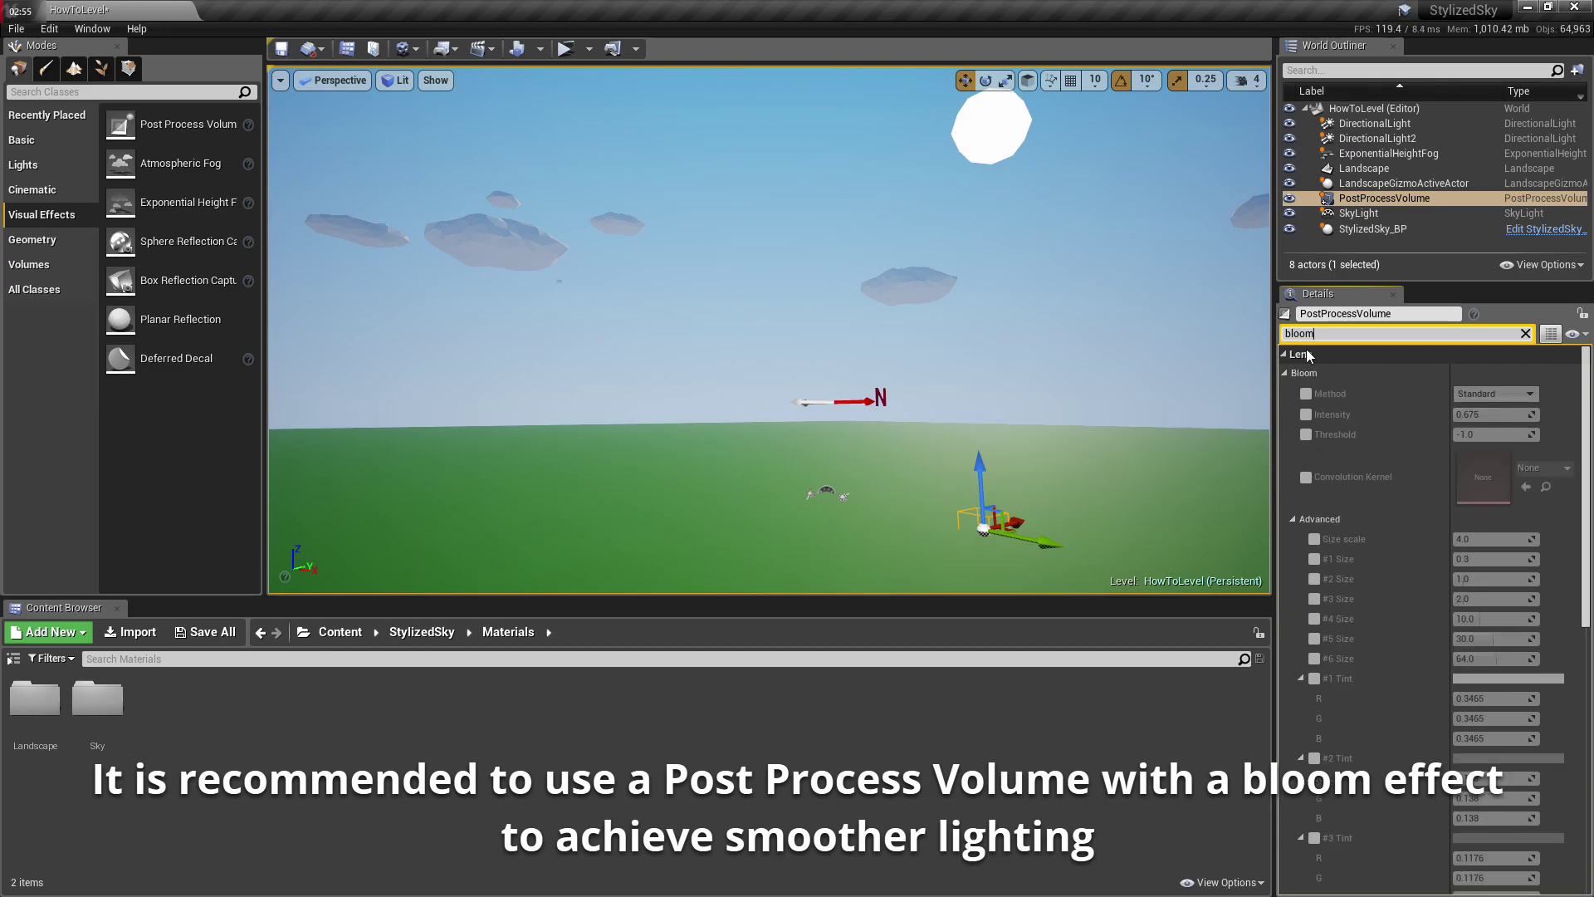
click(1306, 394)
click(1306, 414)
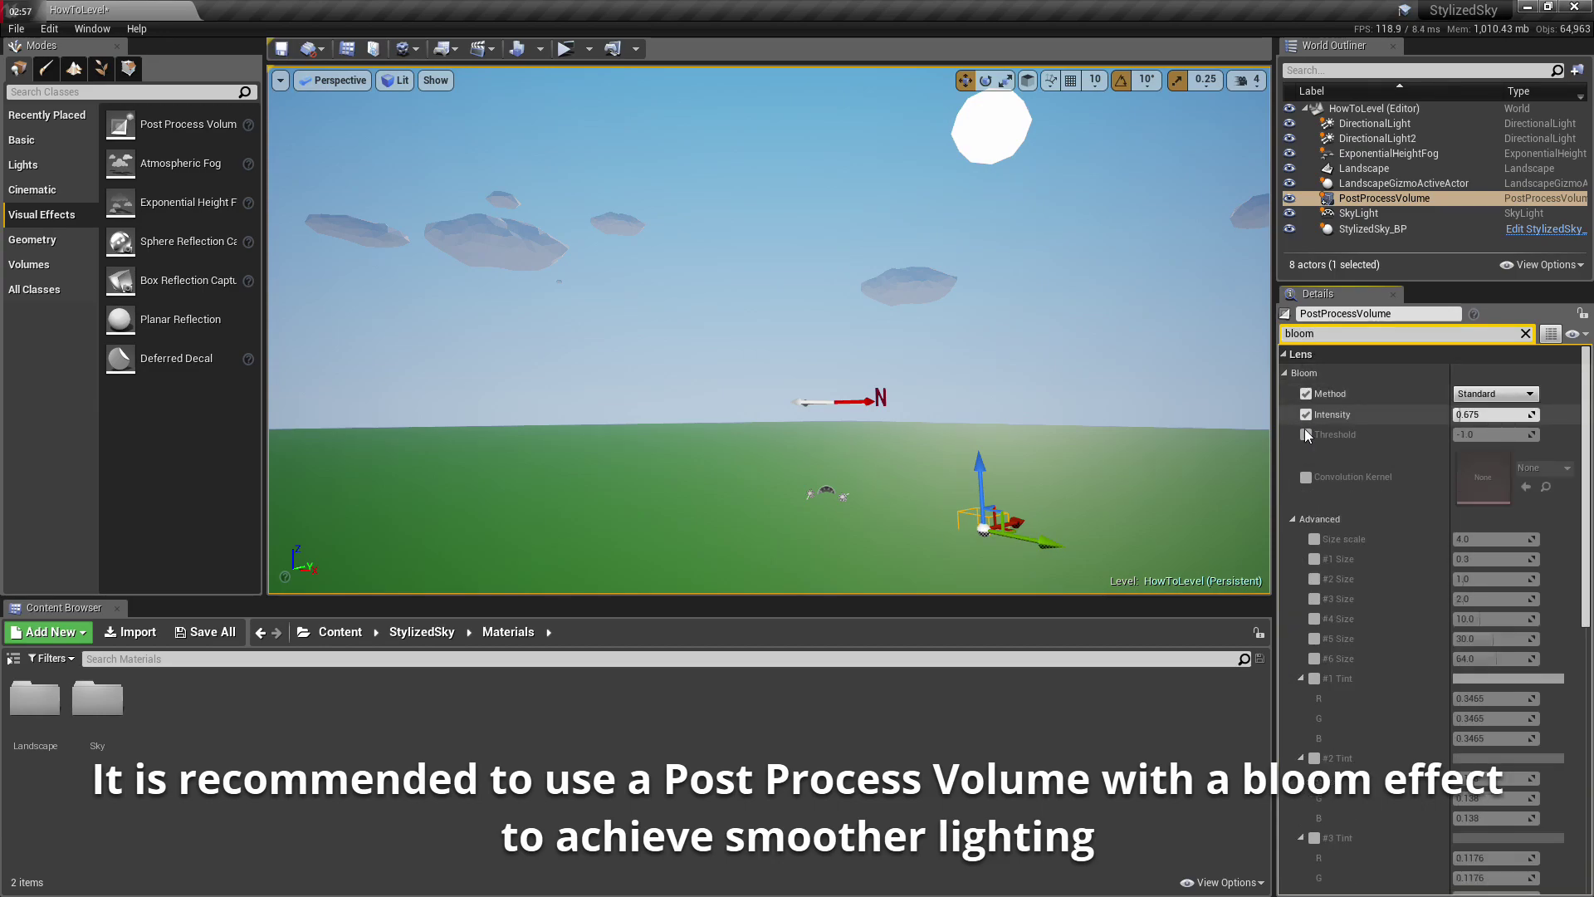
click(1305, 434)
drag(1461, 415, 1502, 414)
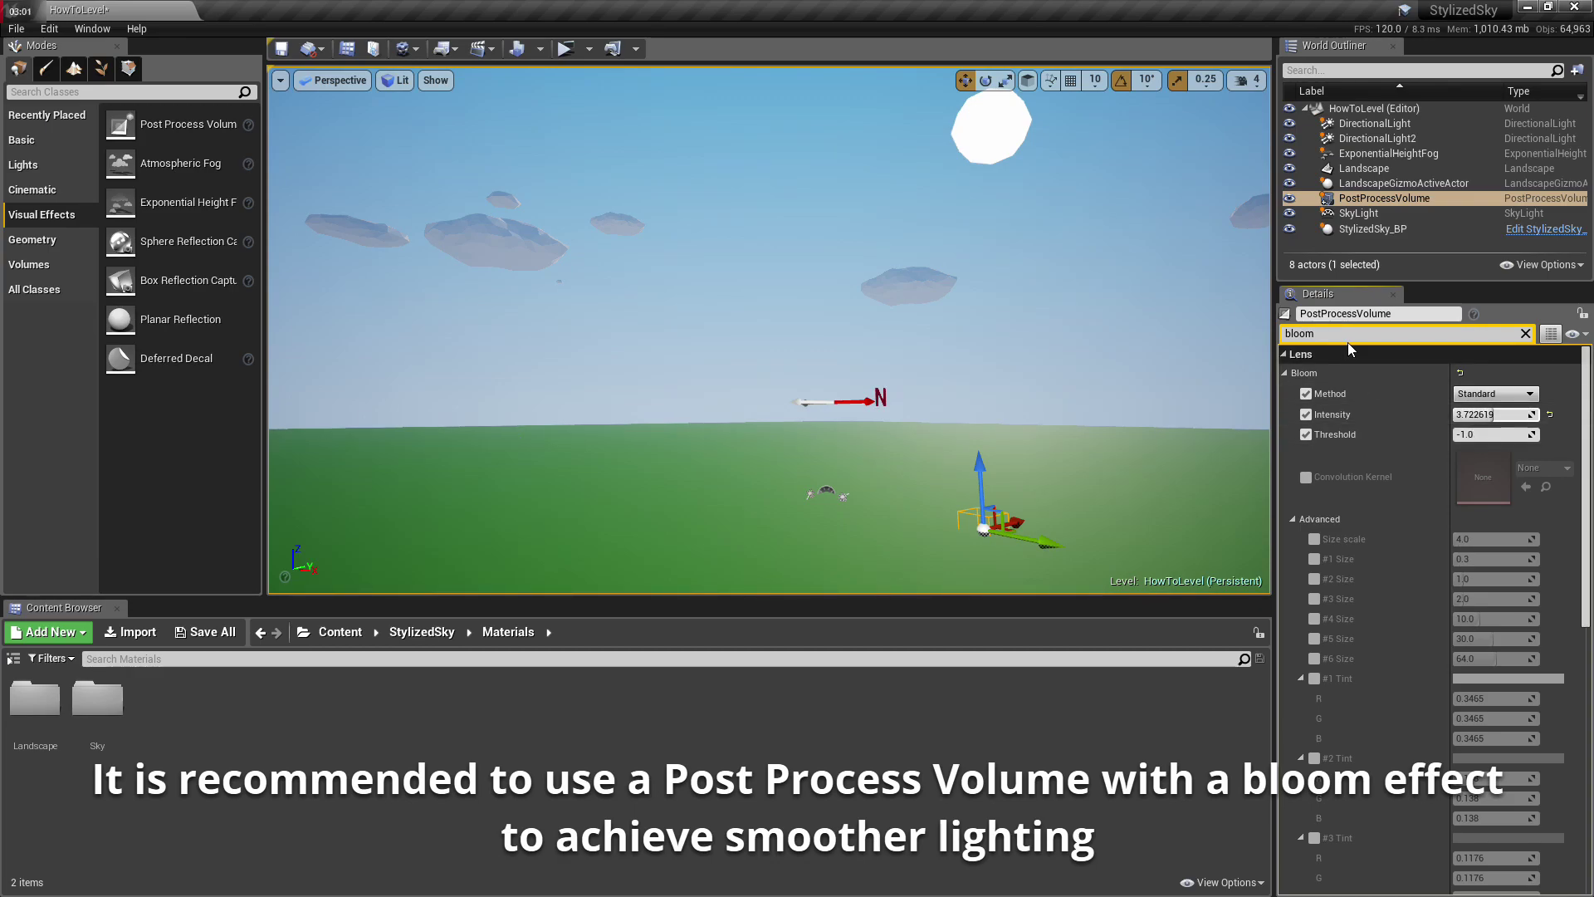
drag(1463, 414, 1404, 333)
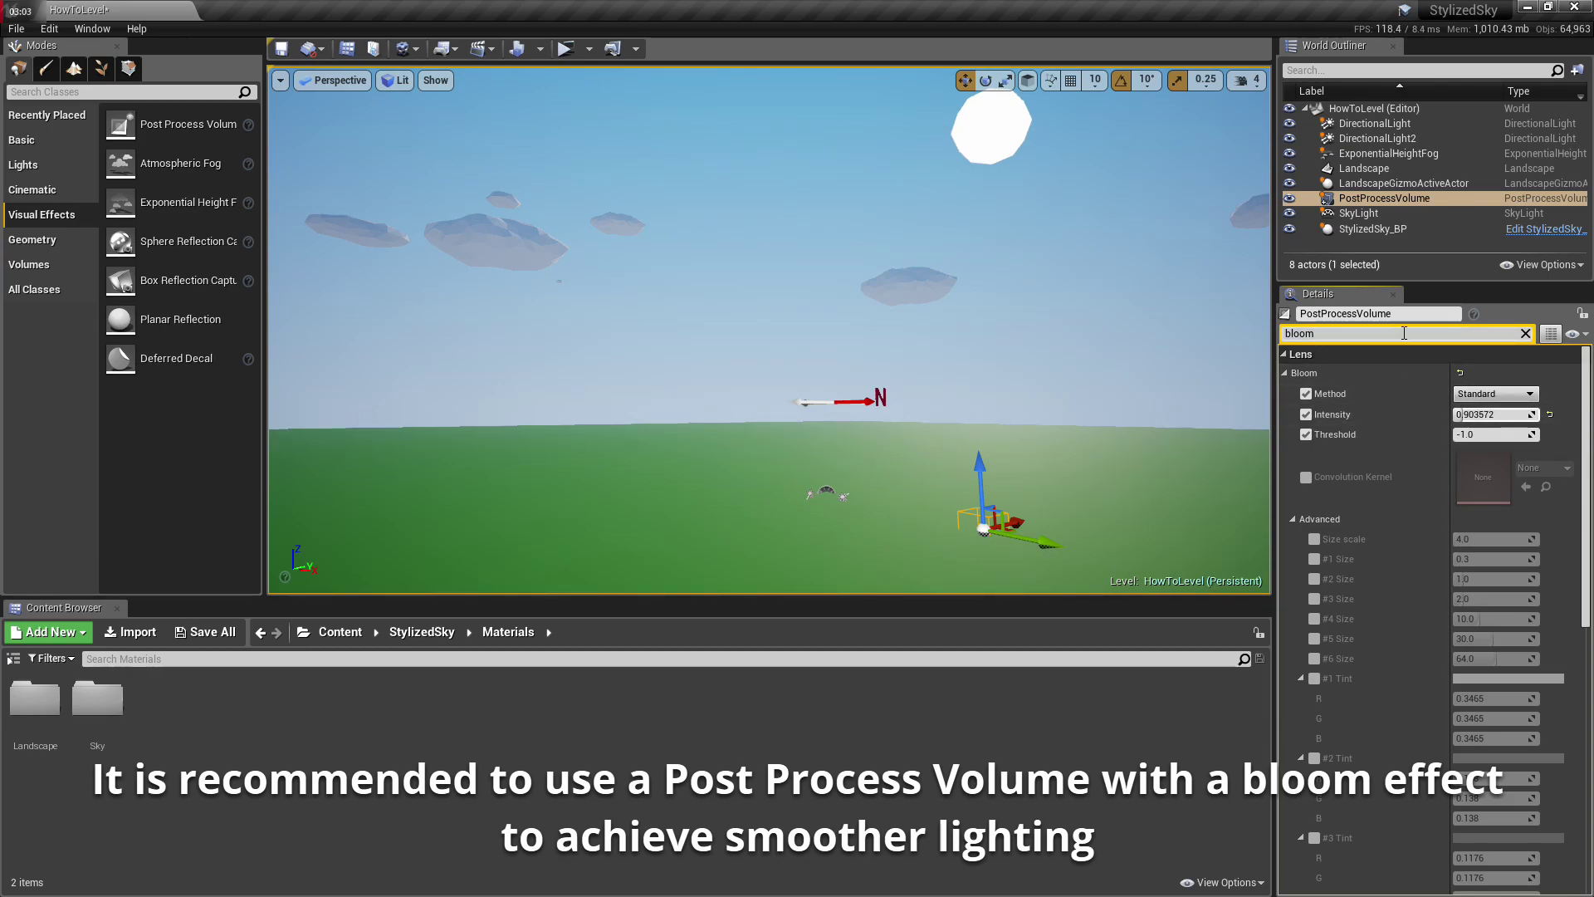
- Enable Infinite Extent (Unbound) and settle bloom Intensity at 0.838095
text(unbound)
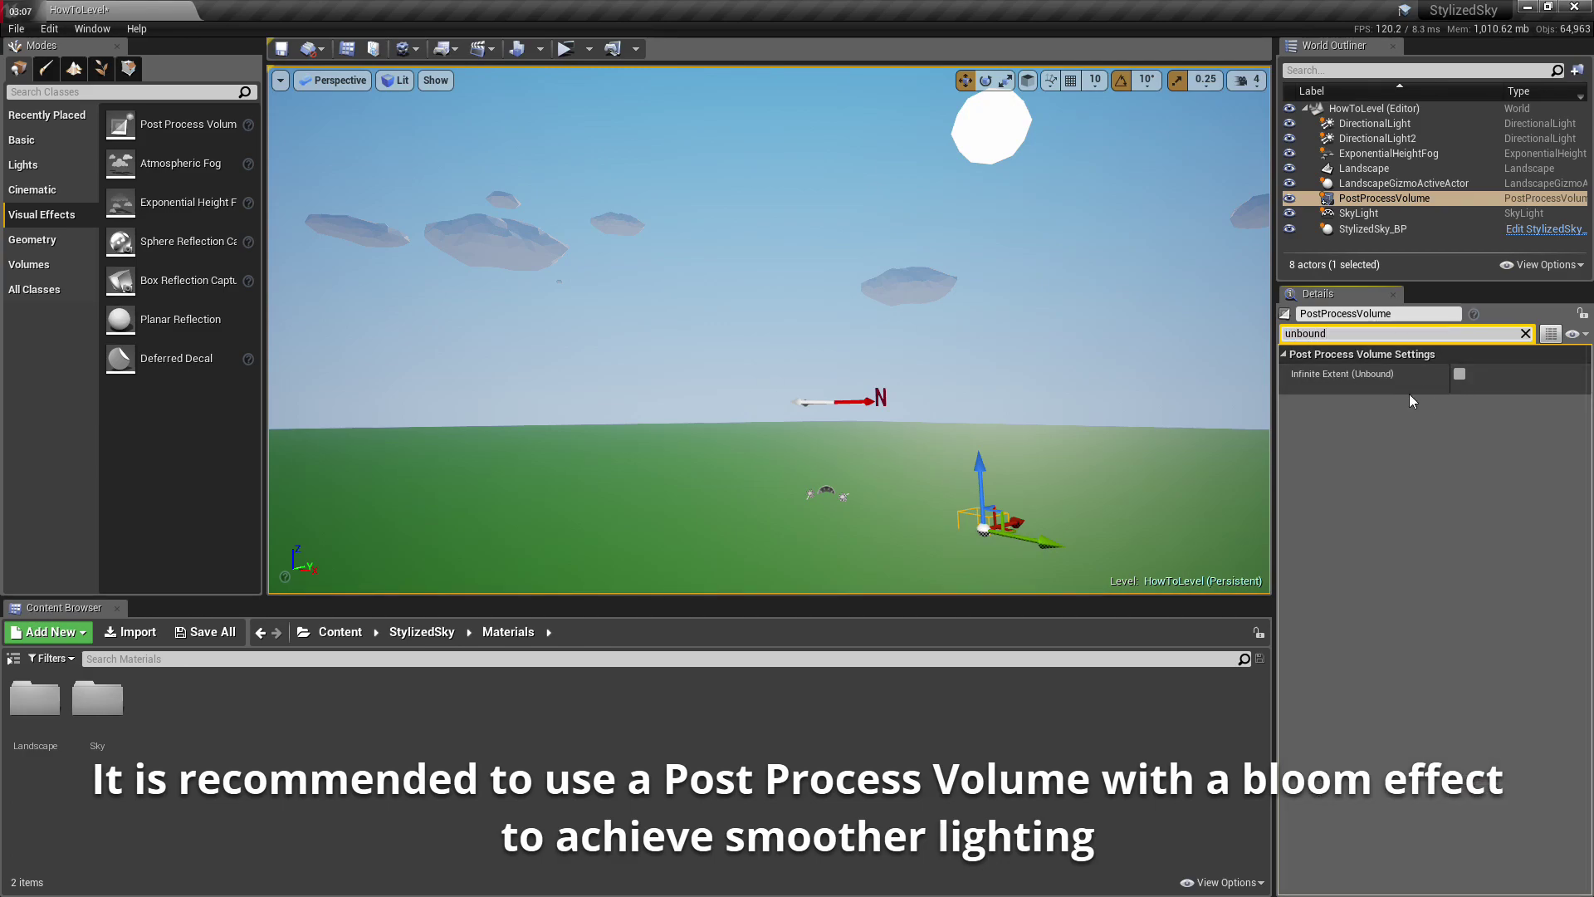
click(1461, 375)
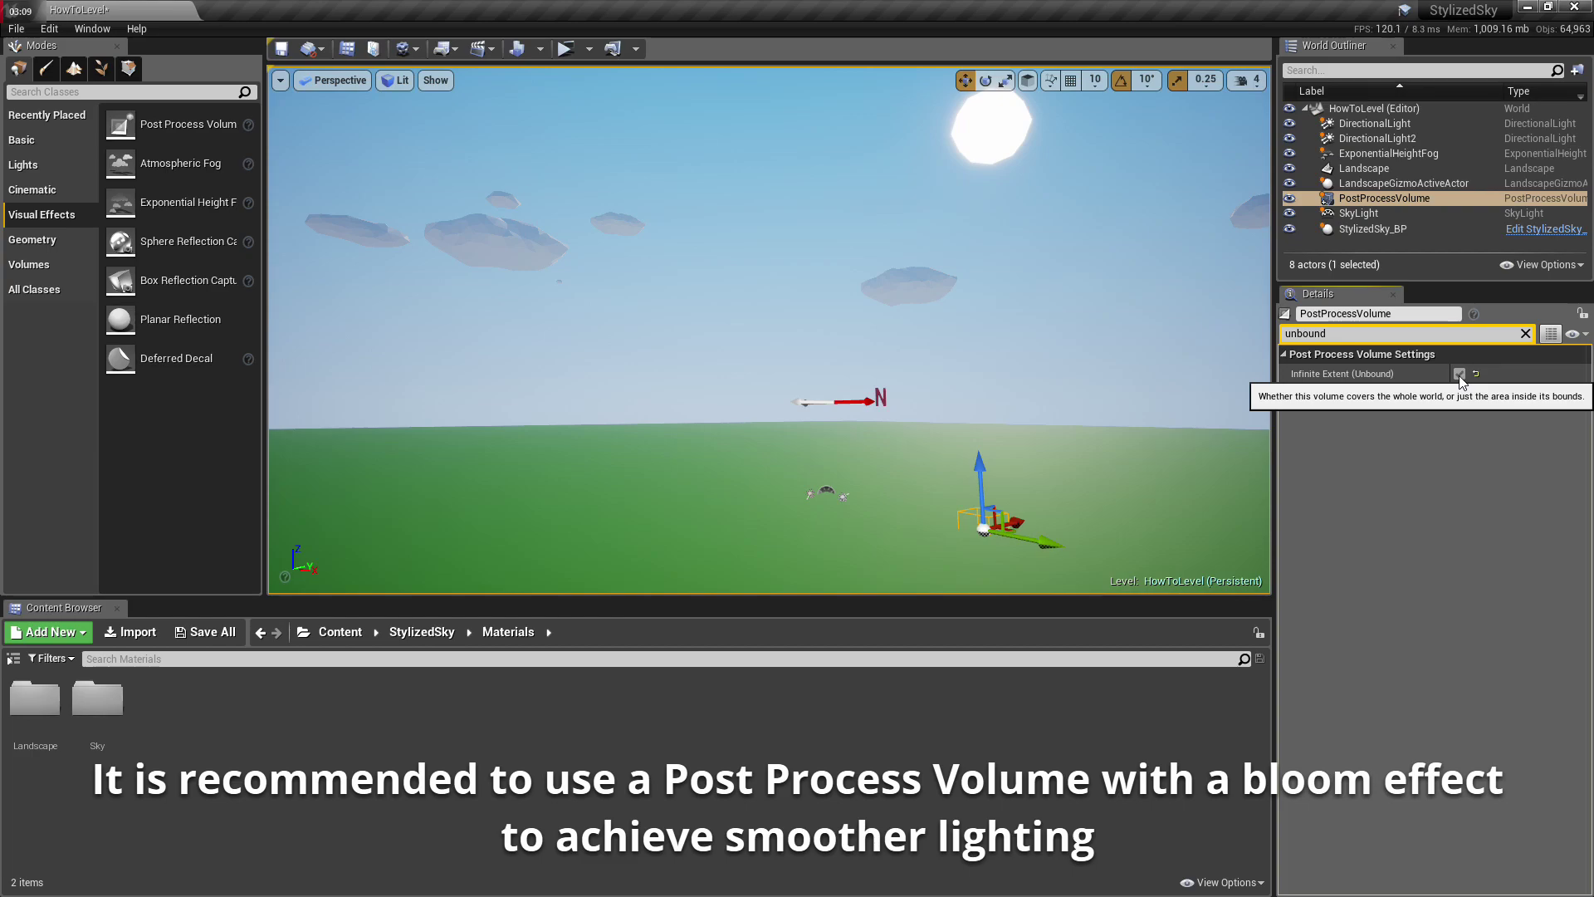
double_click(1379, 333)
text(bloom)
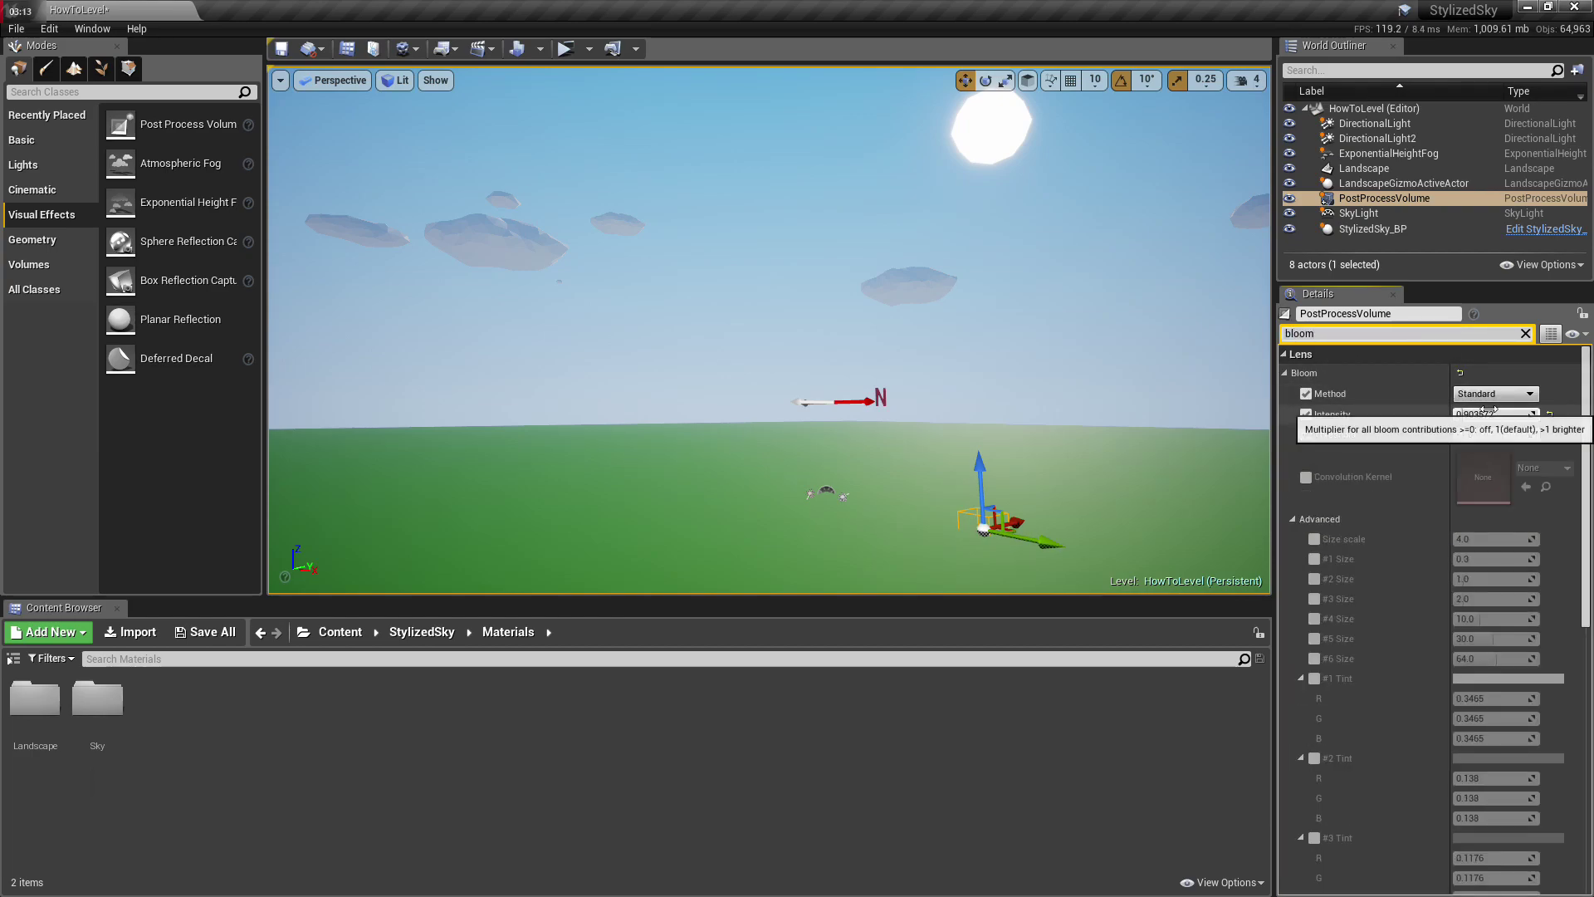
drag(1478, 414, 1387, 405)
right_drag(1080, 332, 1057, 327)
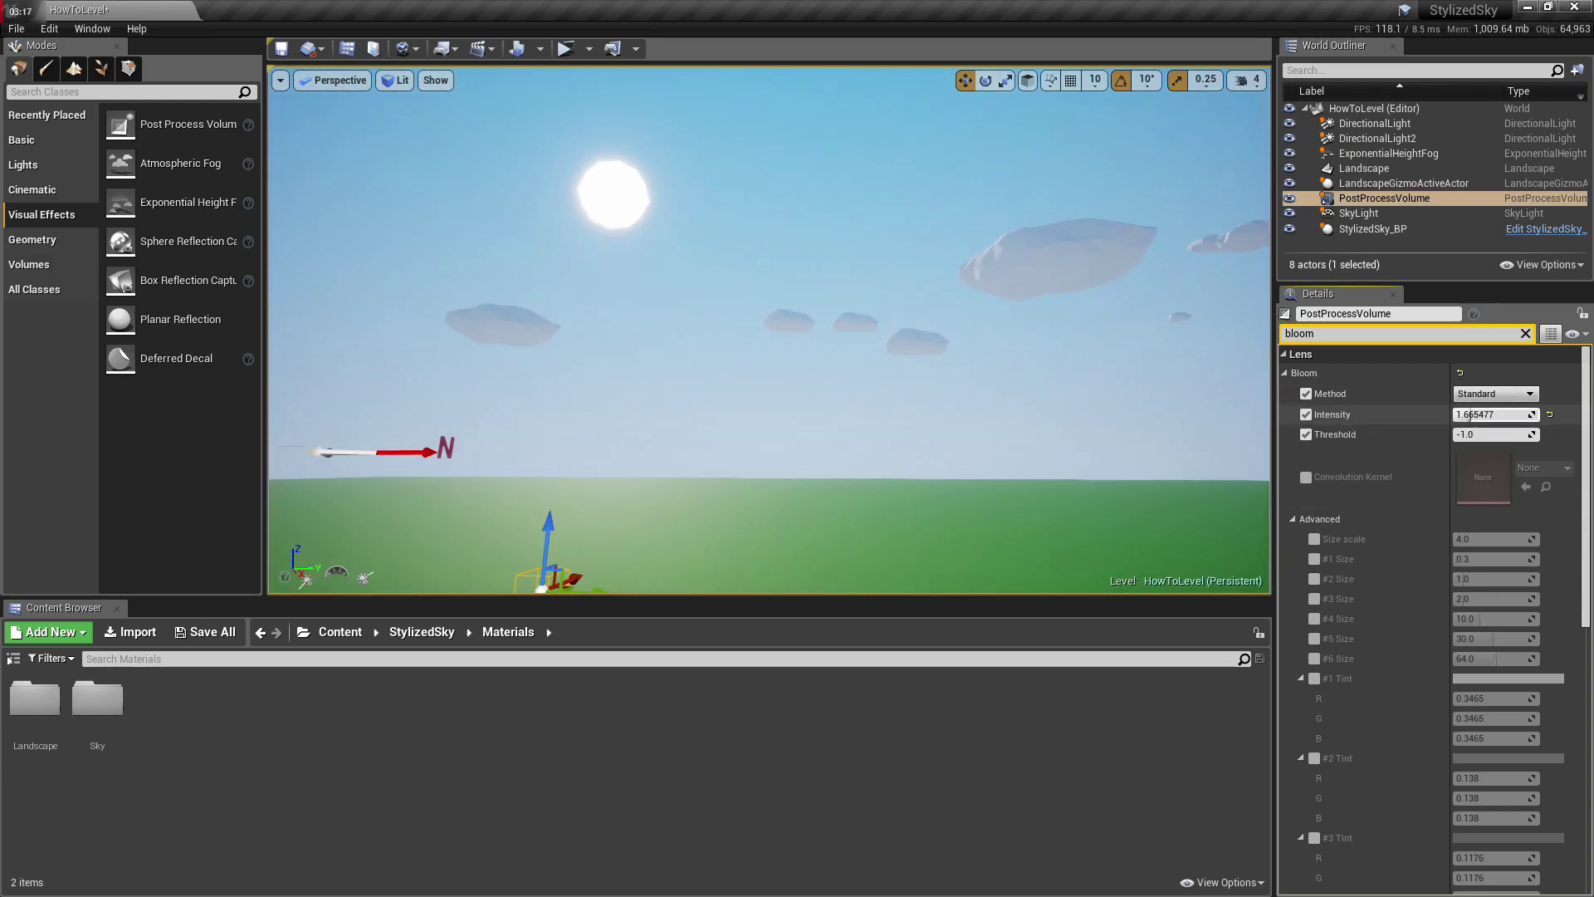
drag(1459, 412, 1468, 414)
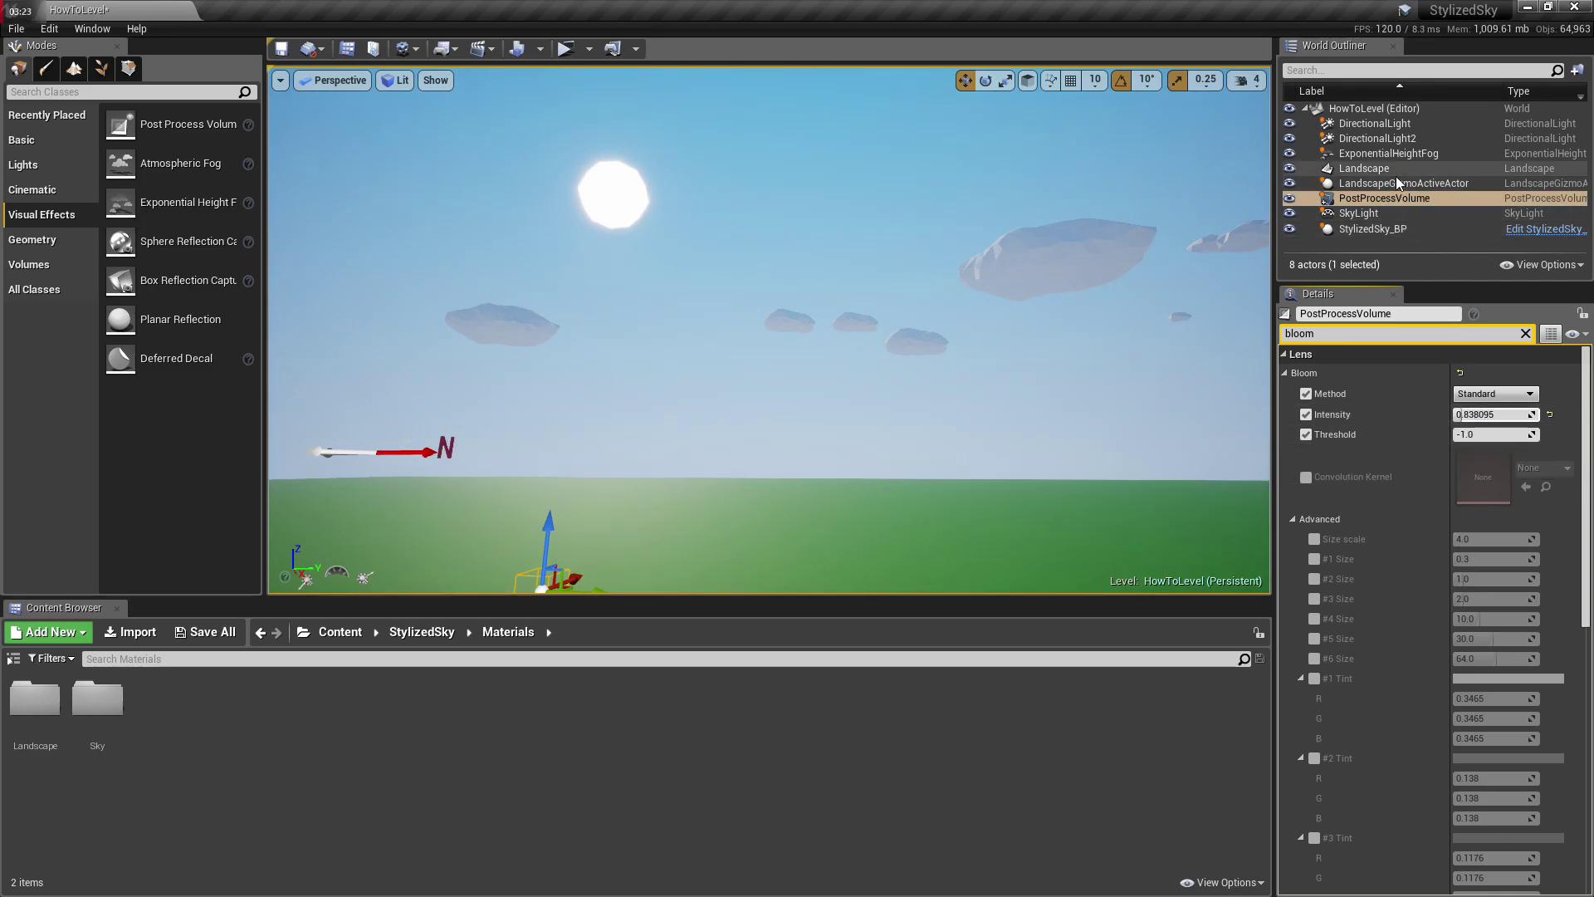
- Select ExponentialHeightFog and orbit the view to look across the green hills
click(1408, 155)
mouse_move(932, 256)
right_down()
mouse_move(933, 274)
mouse_move(876, 272)
right_up()
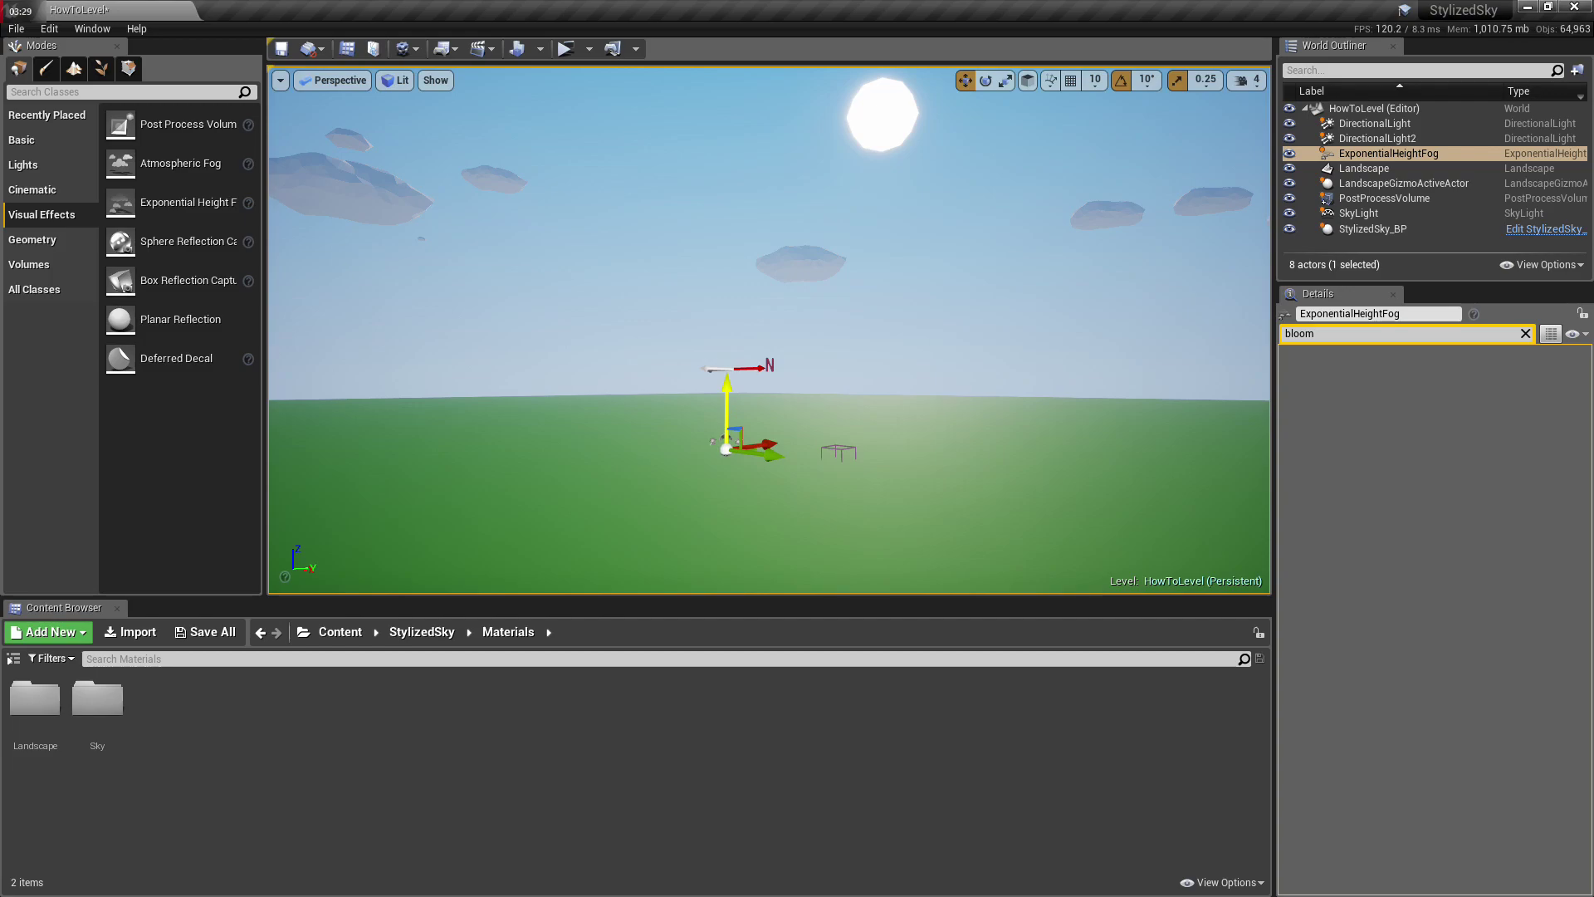
middle_drag(876, 272, 876, 357)
right_drag(876, 357, 747, 357)
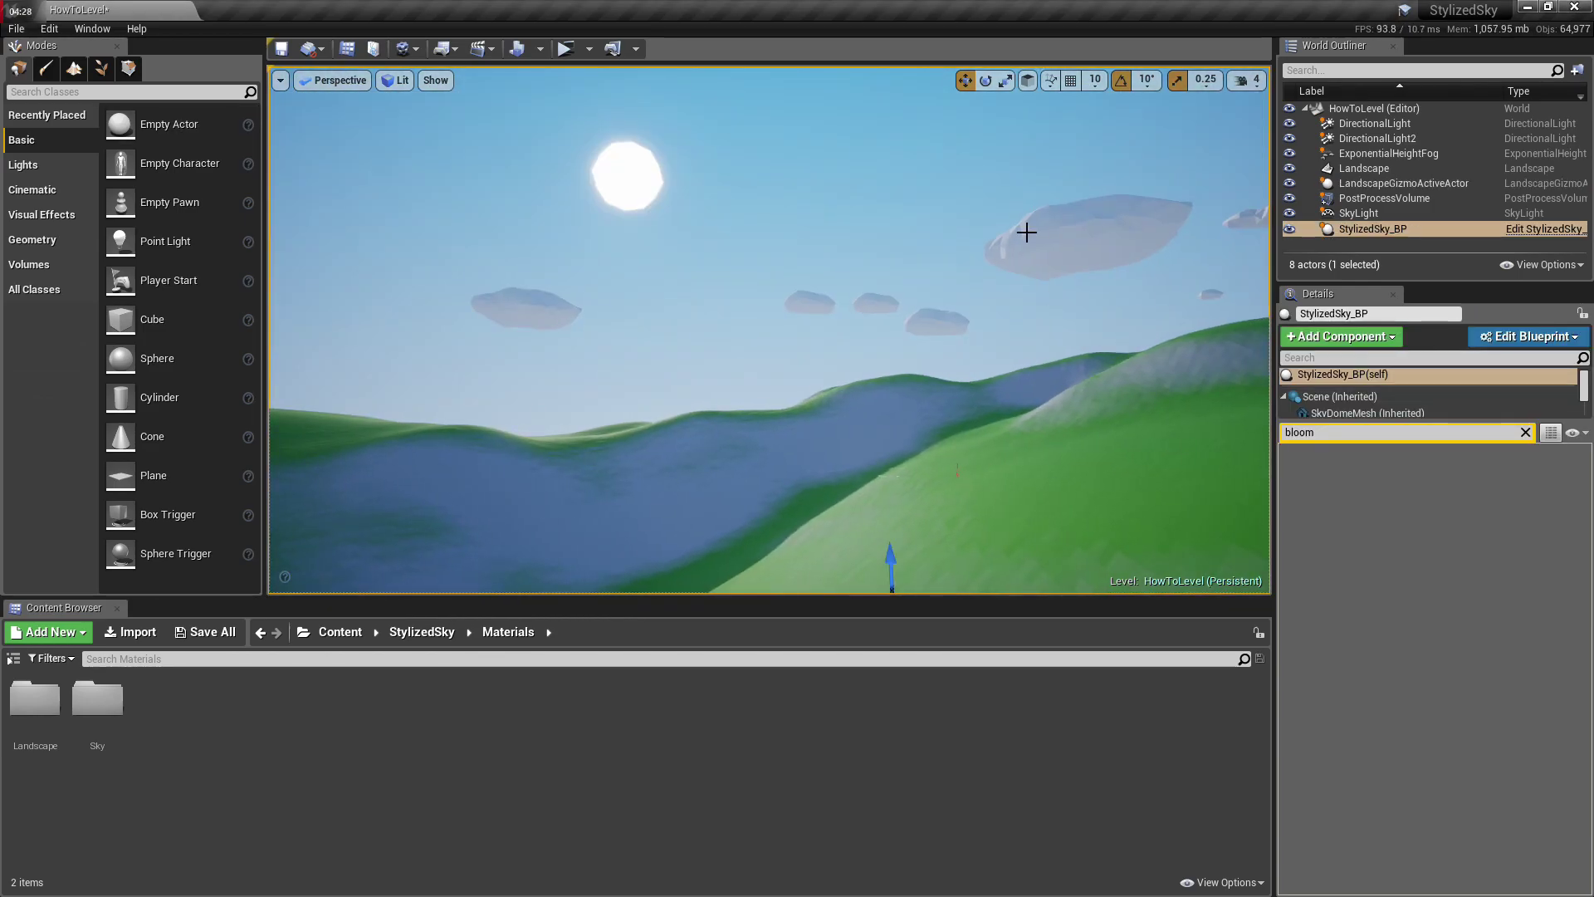
right_drag(1026, 233, 1104, 228)
- Clear the Details filter, advance Current Time to about 2377 for night, and tilt the view up to the moon
click(1526, 432)
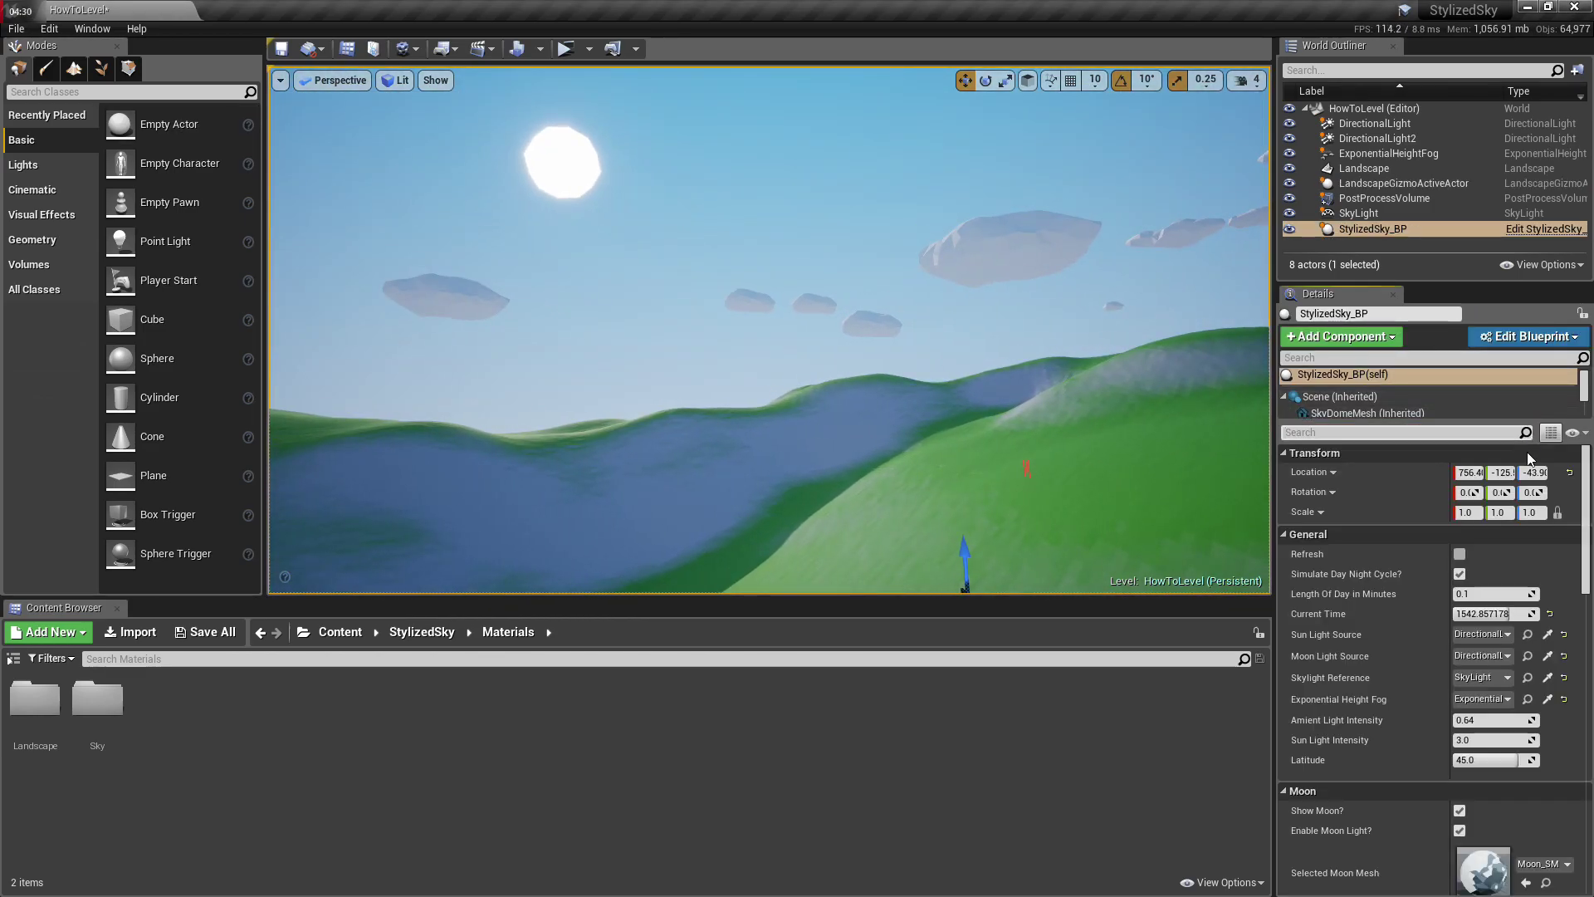
drag(1482, 613, 1531, 613)
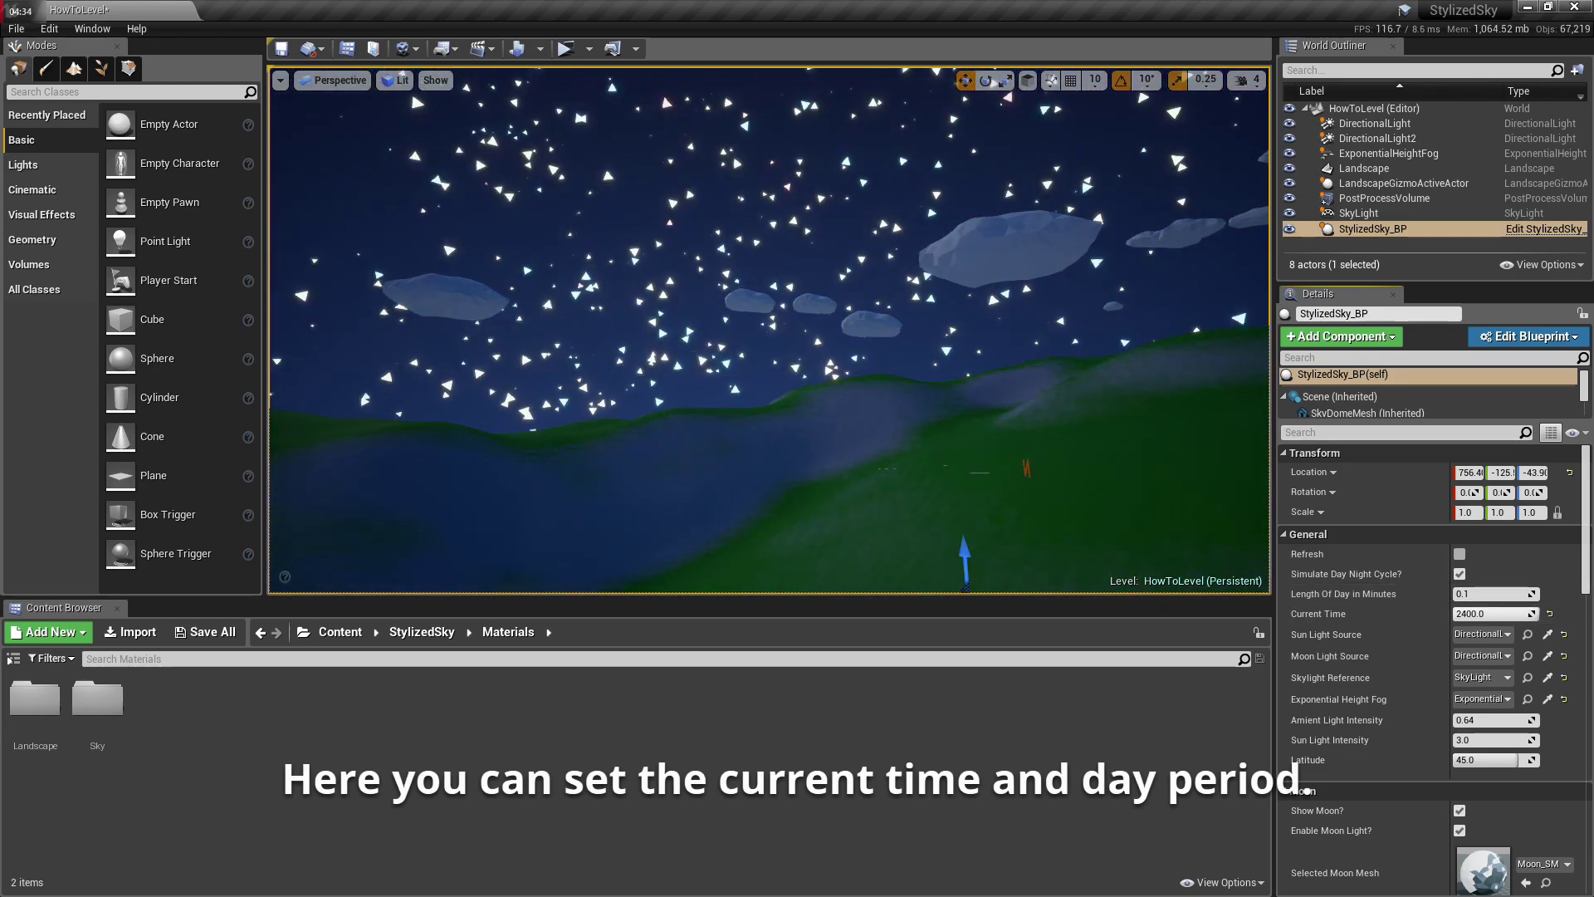
right_drag(887, 399, 887, 399)
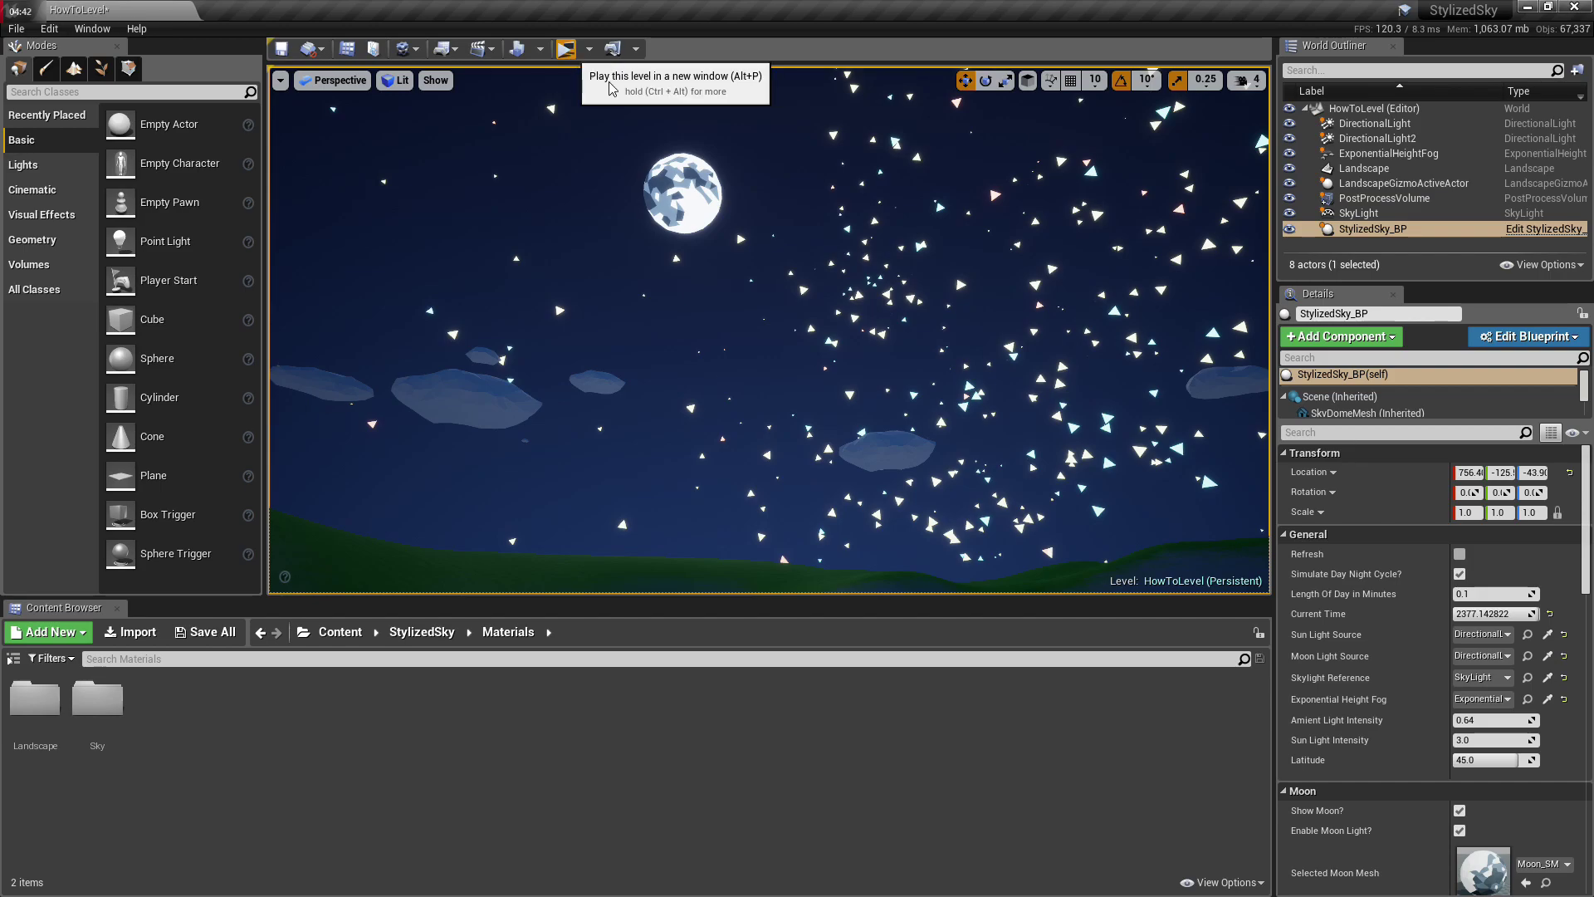
key(alt+p)
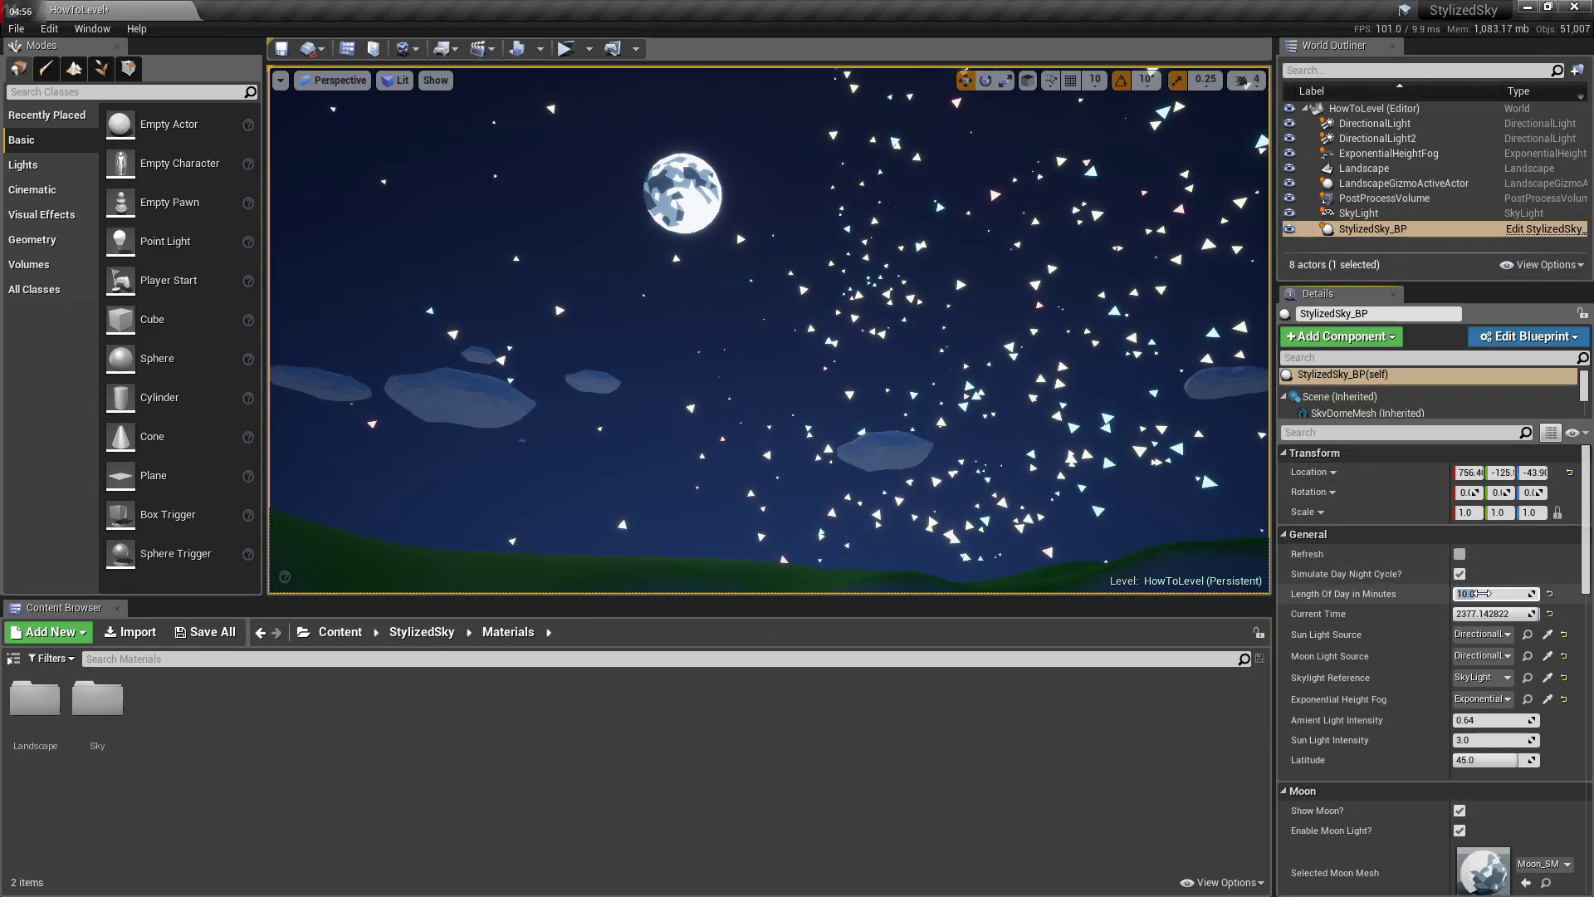
click(568, 50)
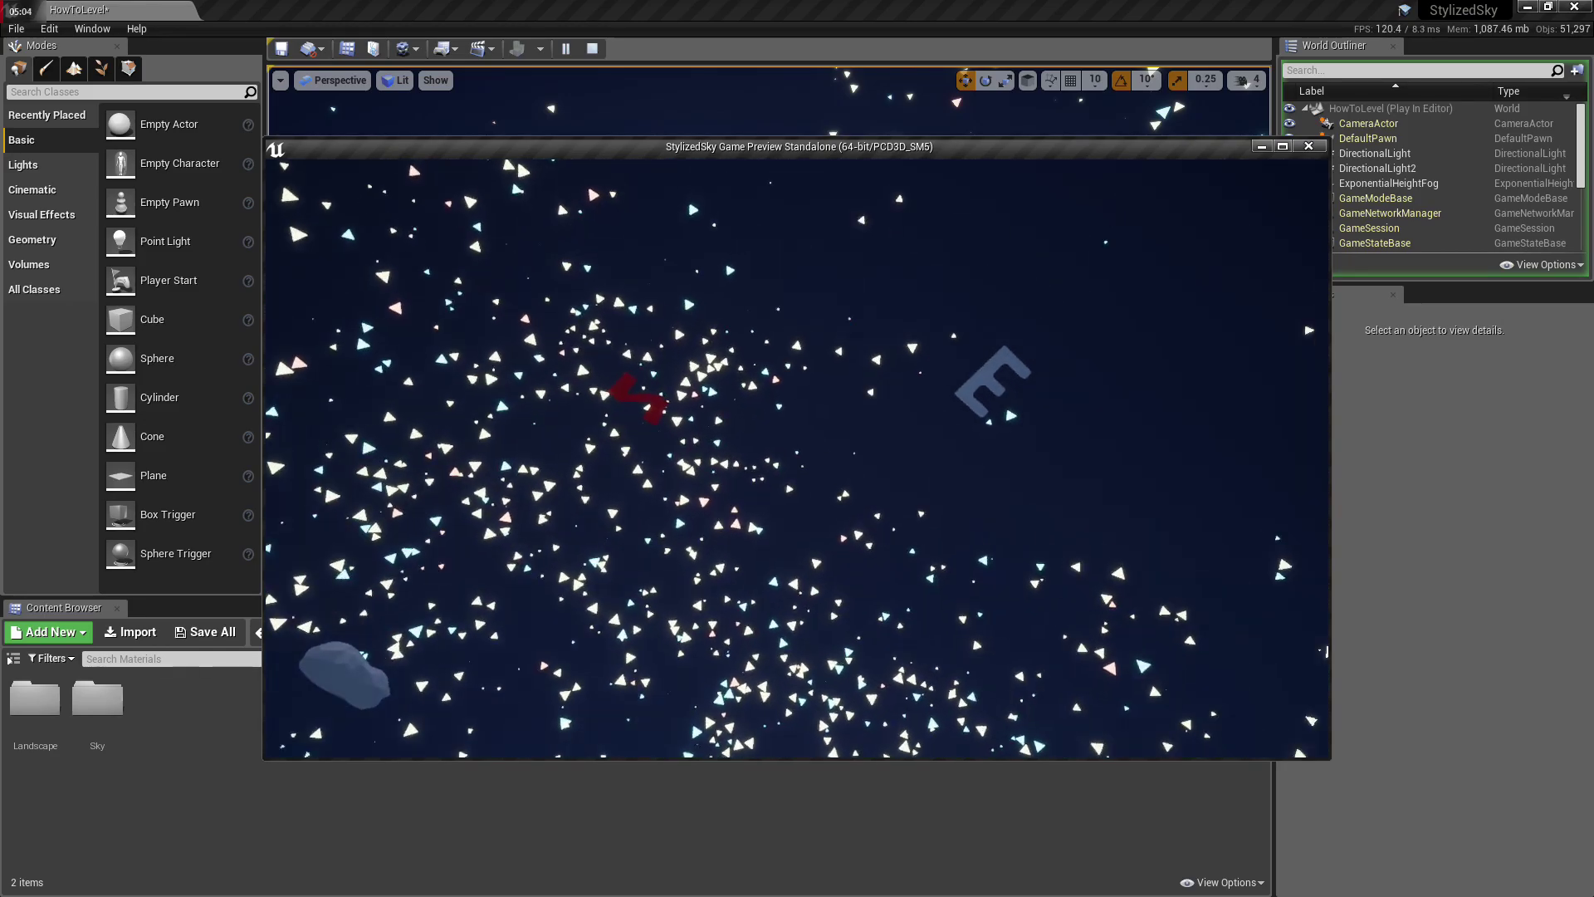
key(Escape)
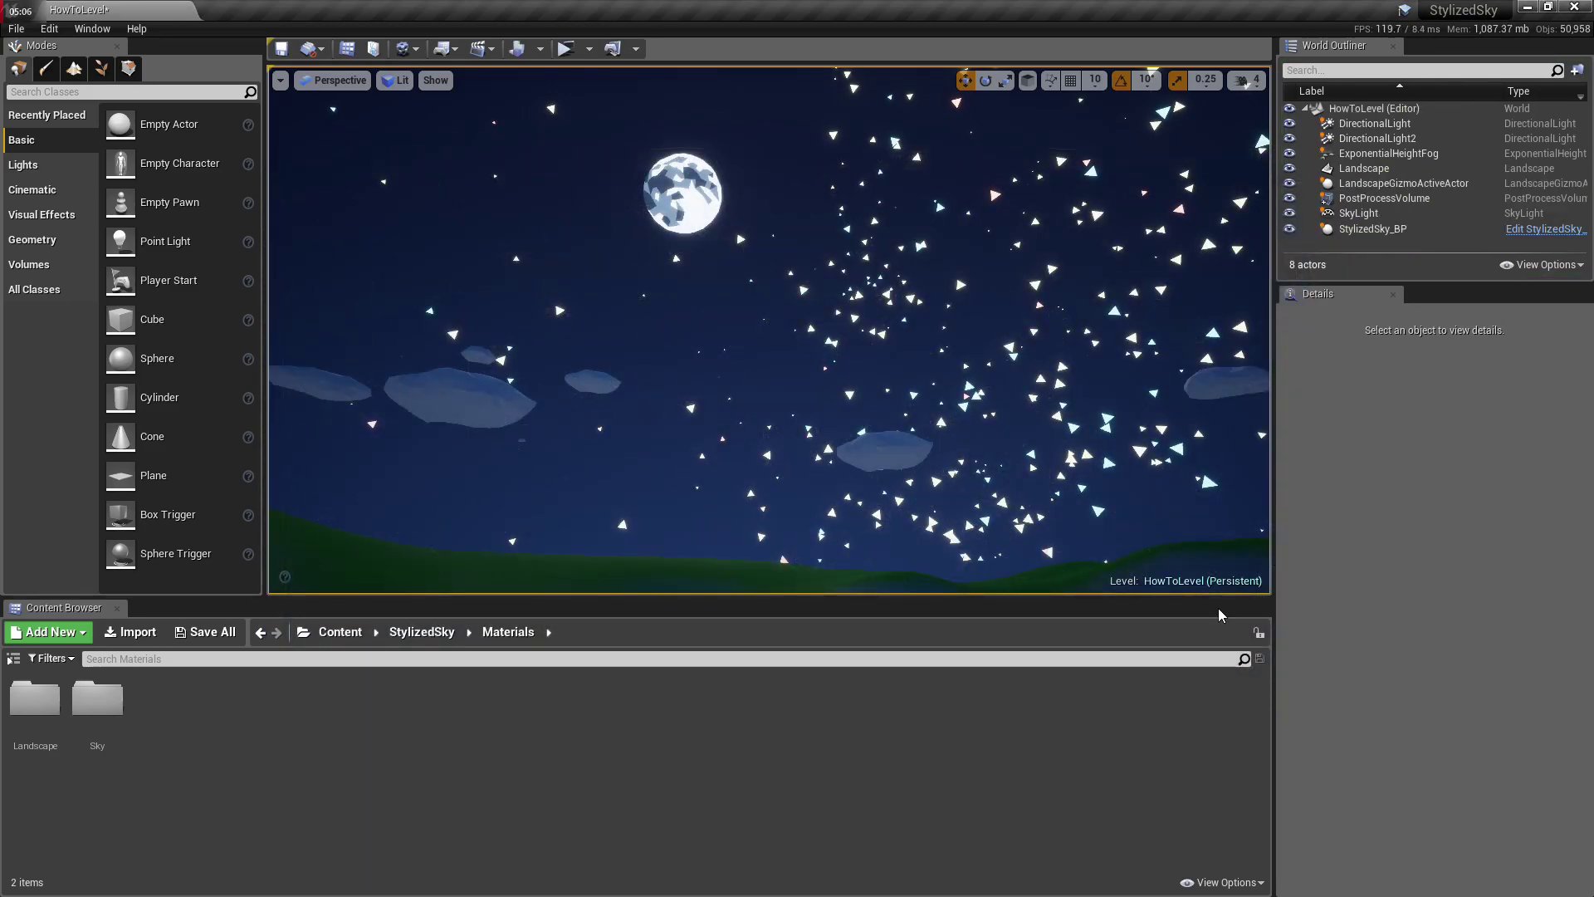
- Select StylizedSky_BP in the World Outliner and set its Moon Size to 7
click(1000, 337)
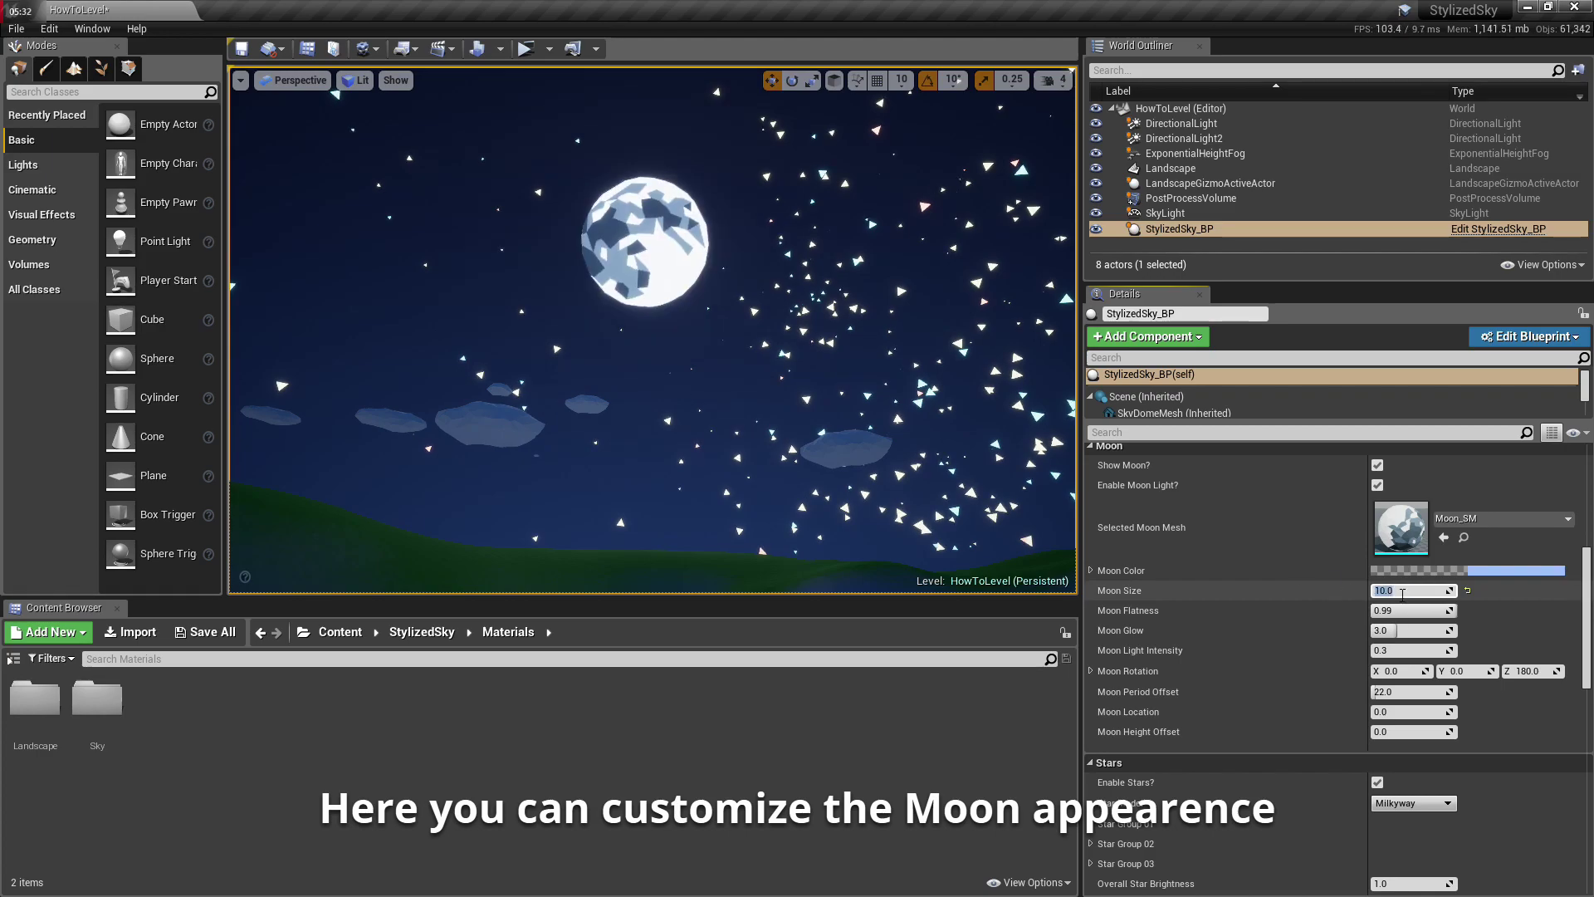
text(7)
click(1409, 630)
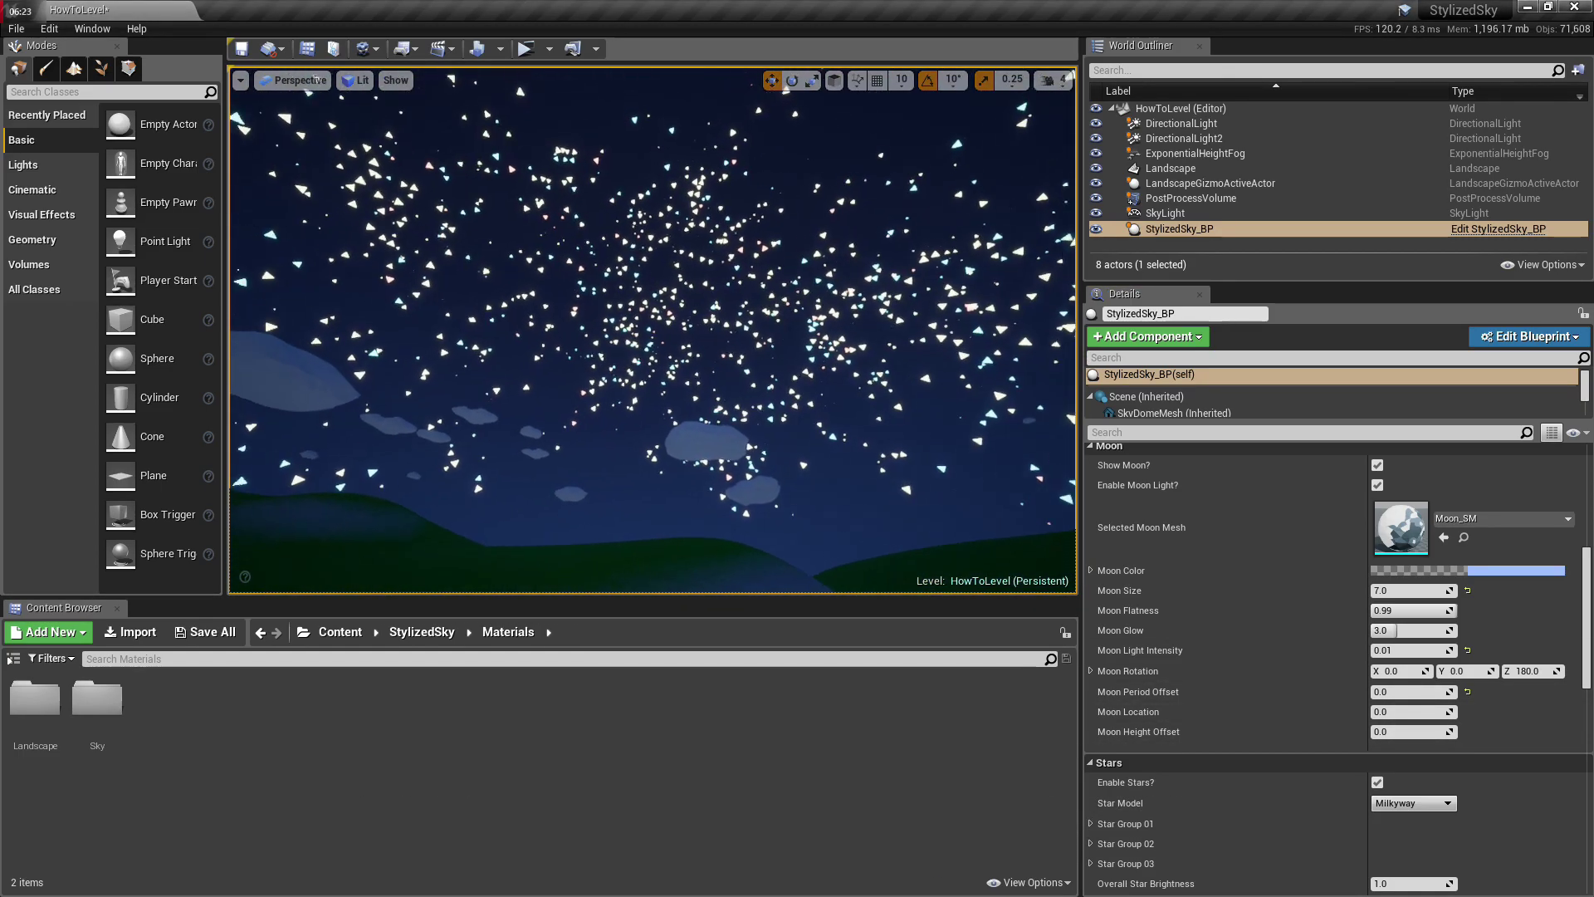
- Try the Scrambled stars model, then set Star Model back to Milkyway
scroll(1376, 596, down, 5)
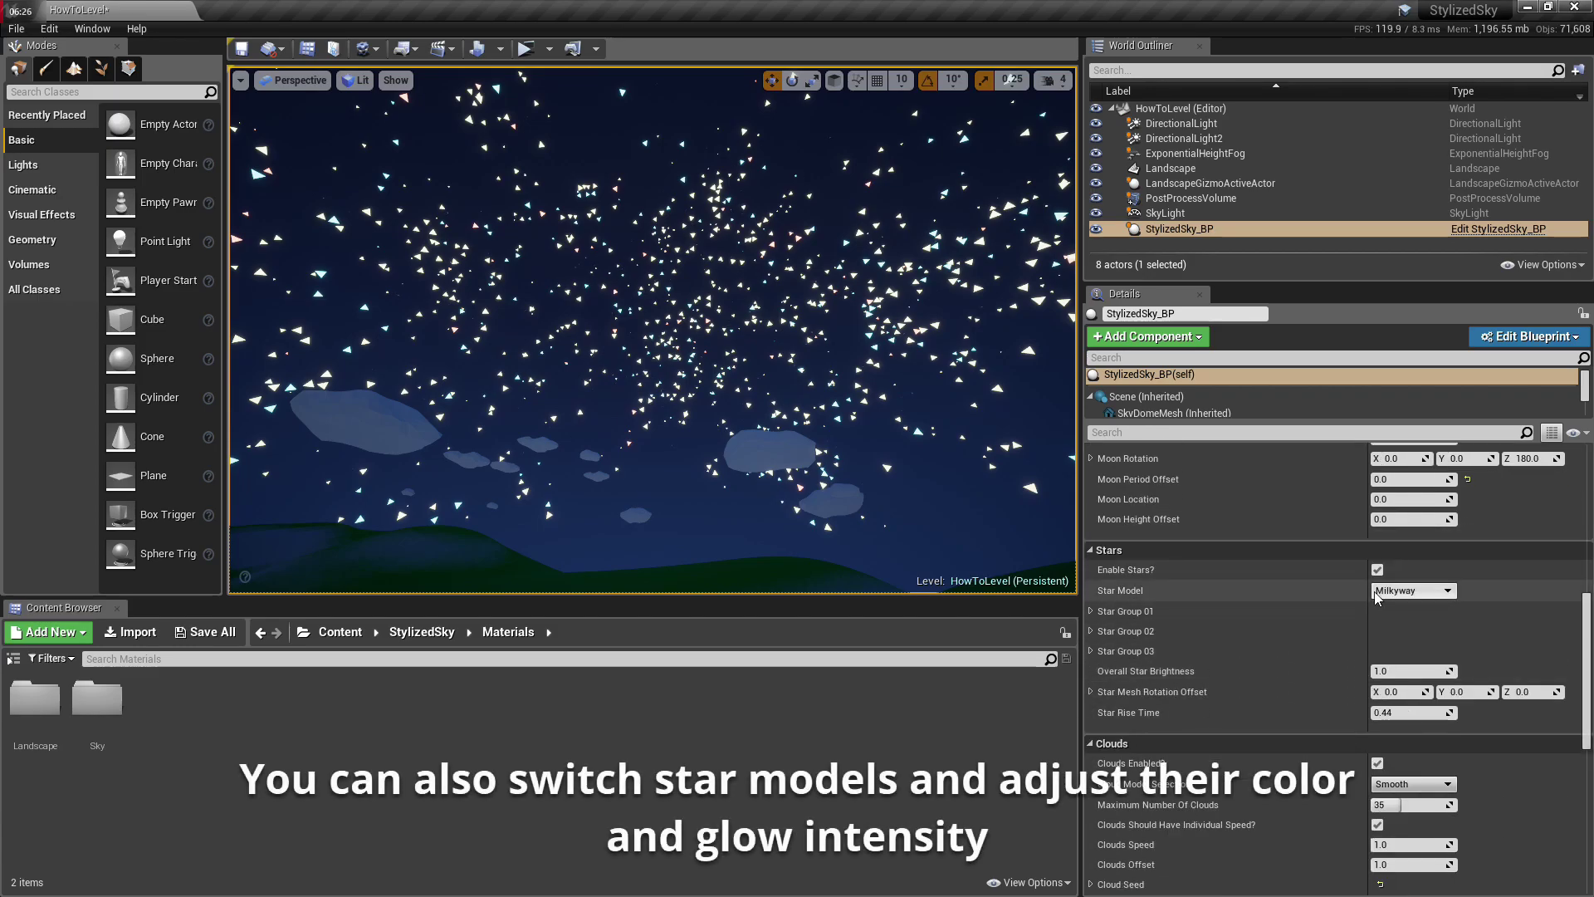
click(1449, 615)
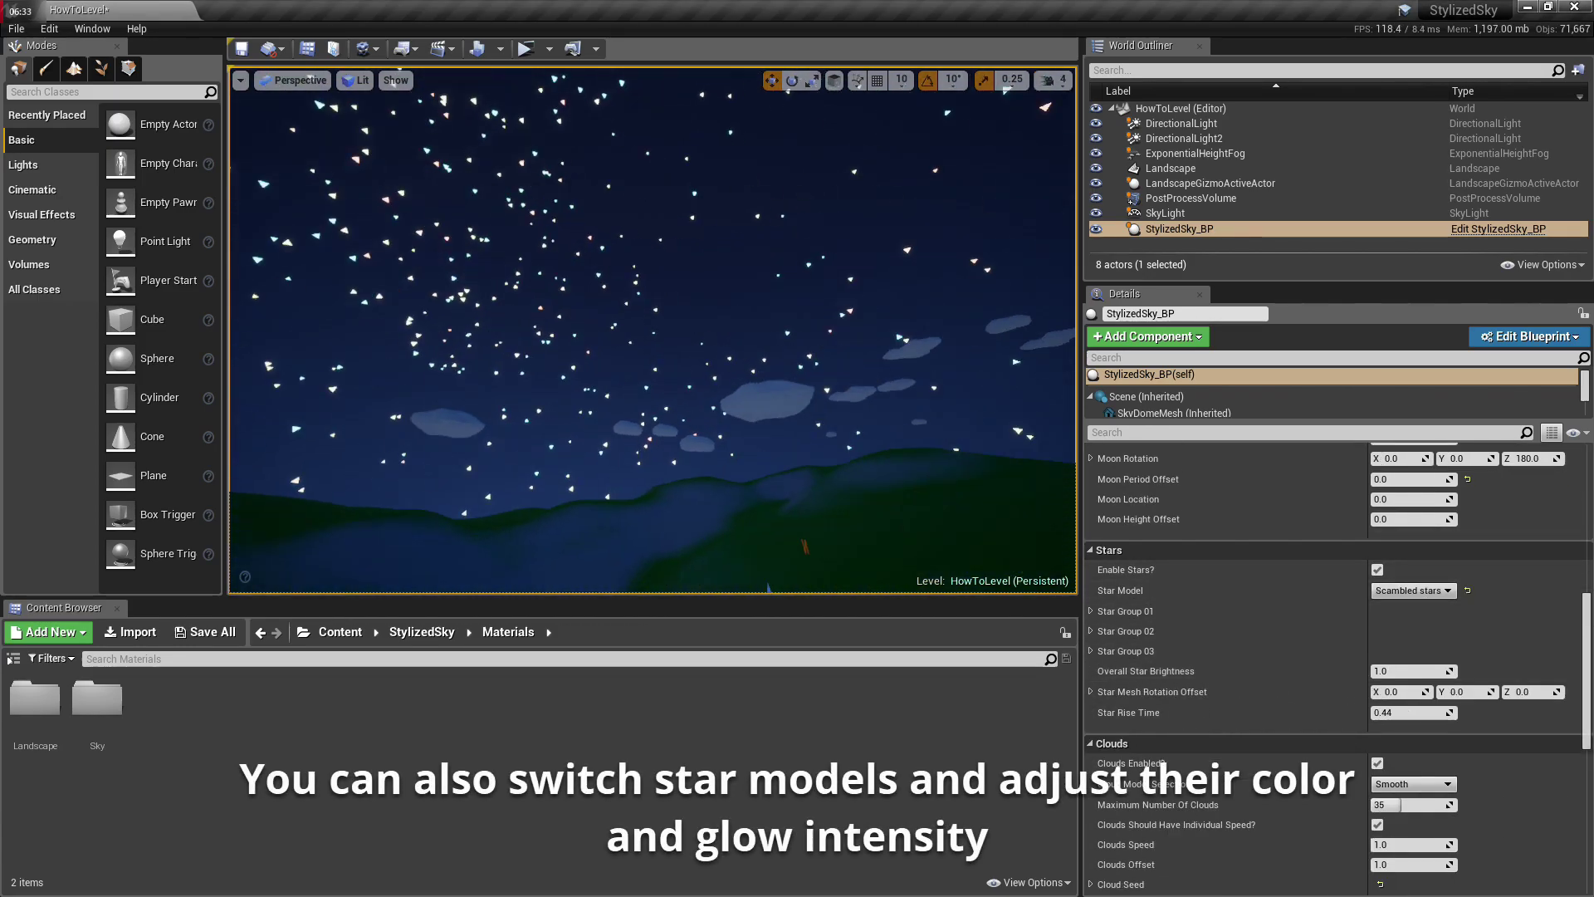
click(1414, 590)
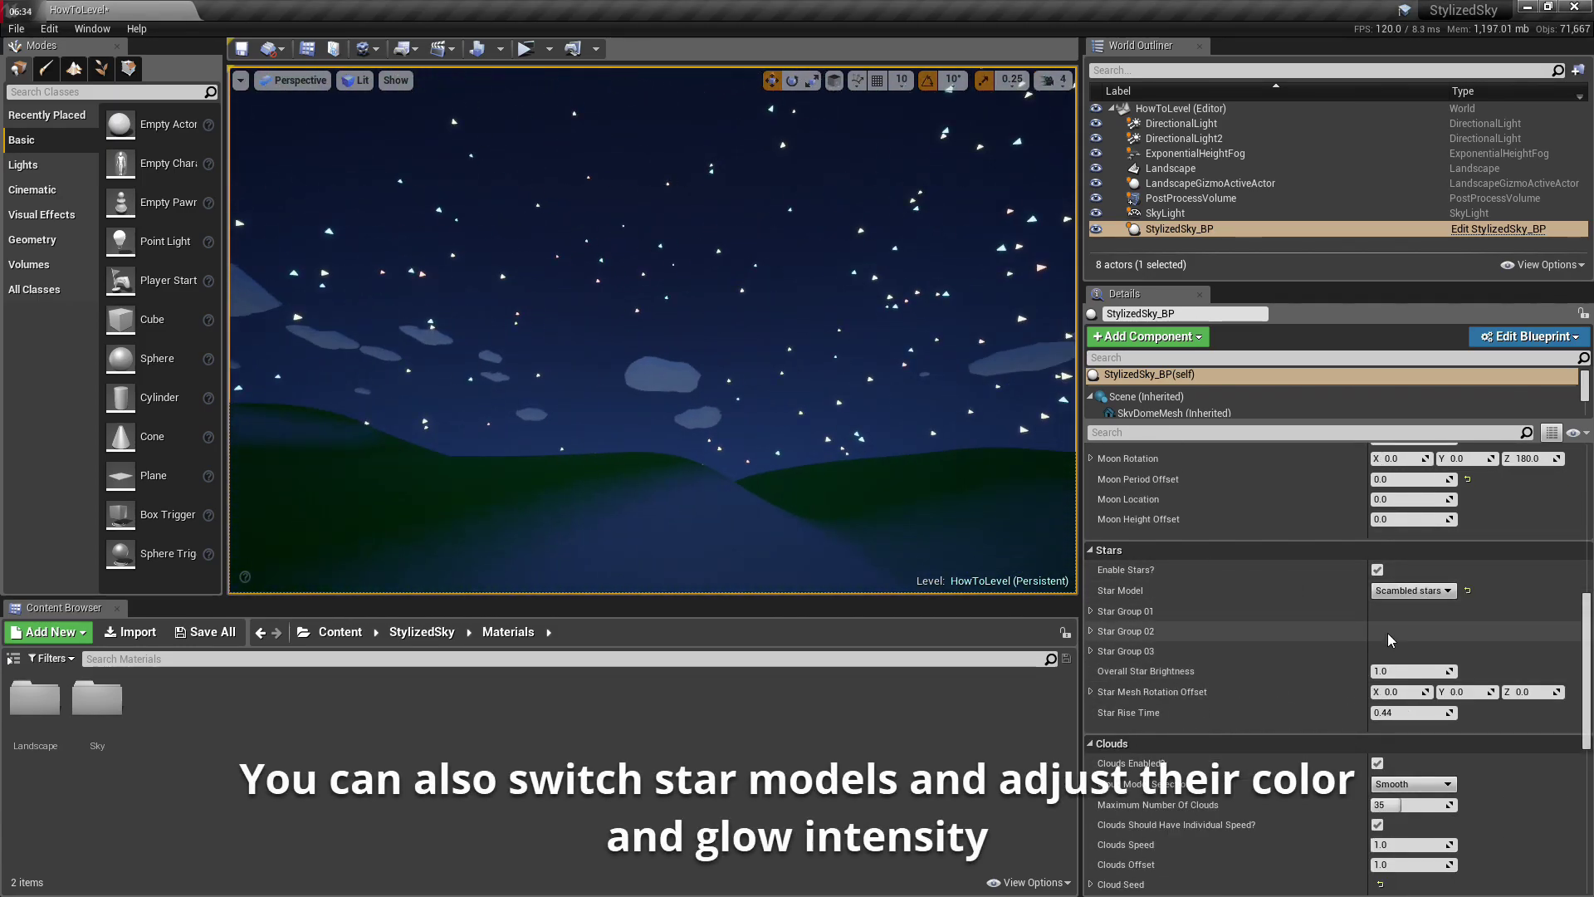
click(1412, 606)
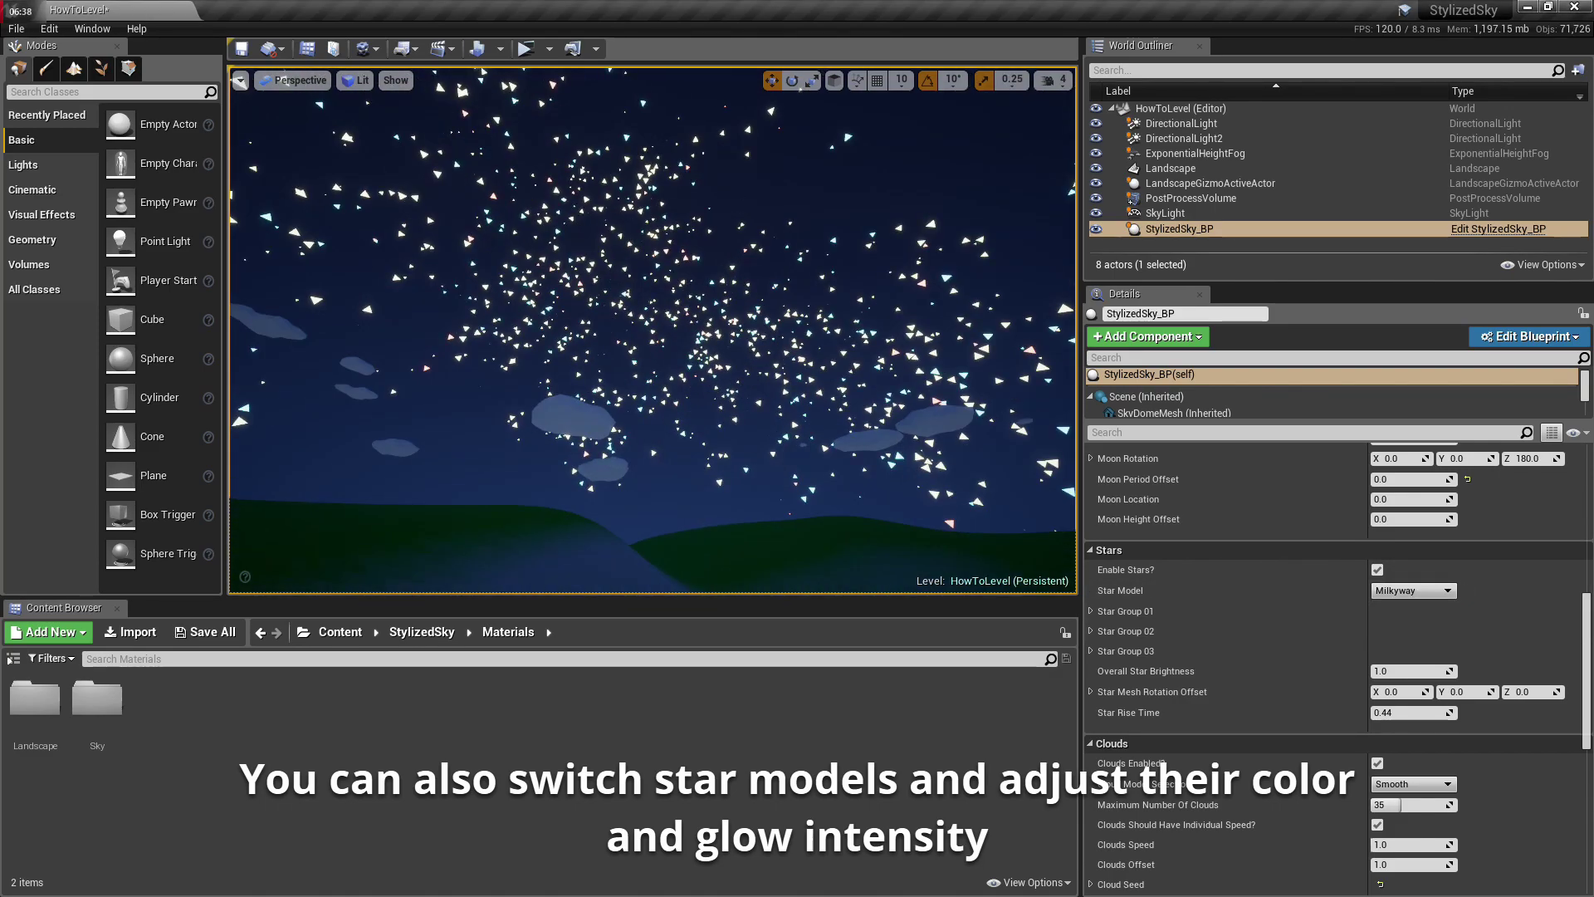
- Expand Star Group 03 and give it a green colour in the Color Picker
click(1089, 651)
click(1507, 671)
drag(1220, 632, 1208, 647)
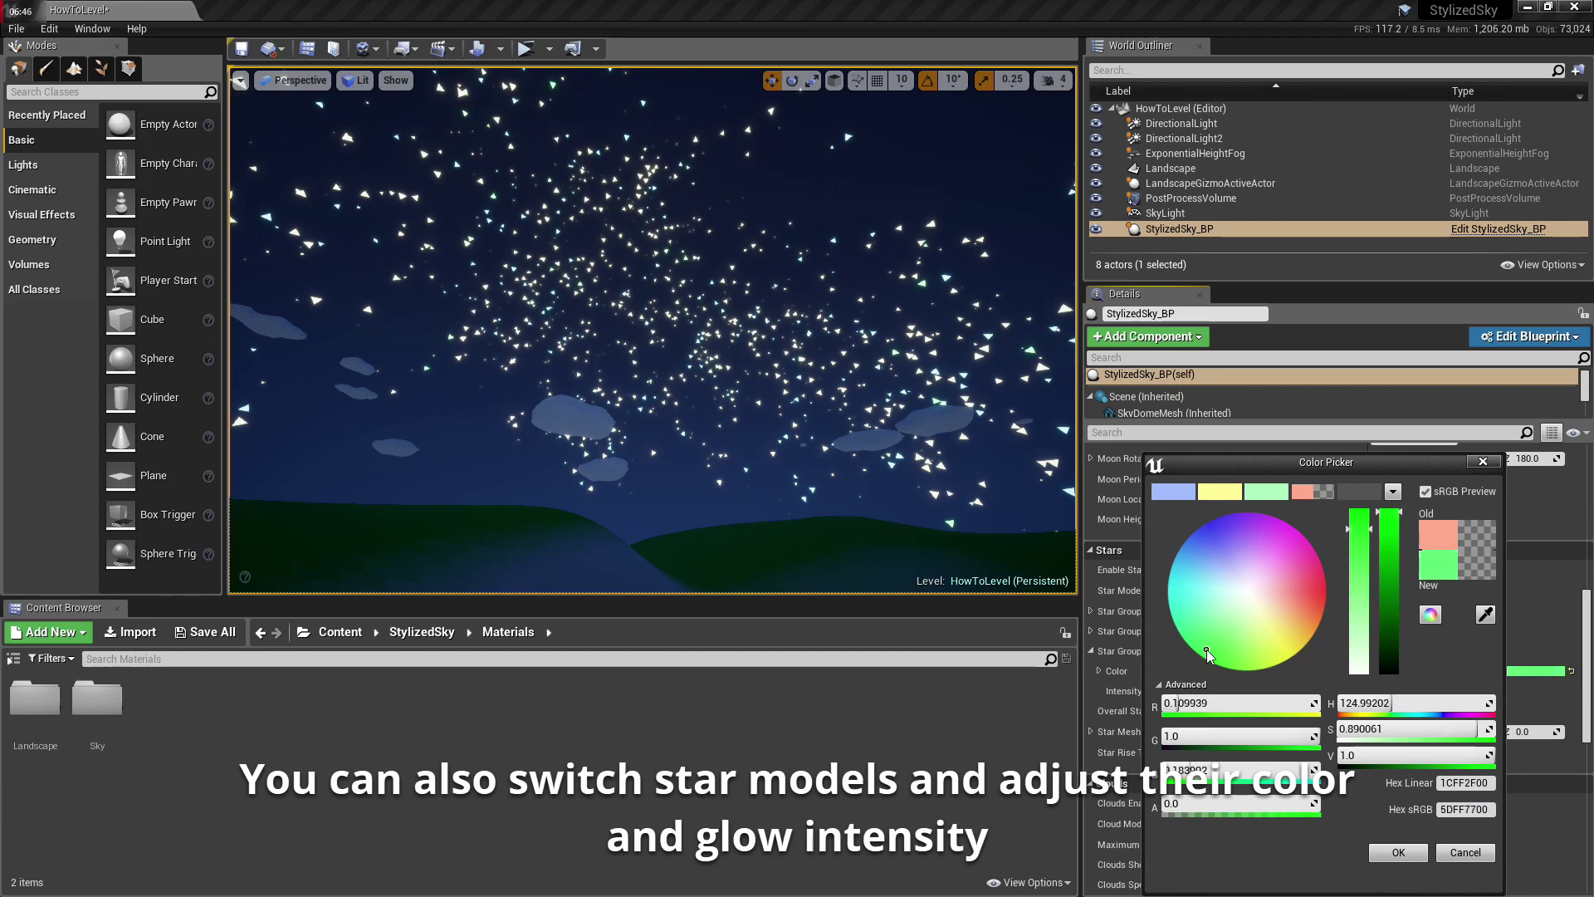
click(1398, 853)
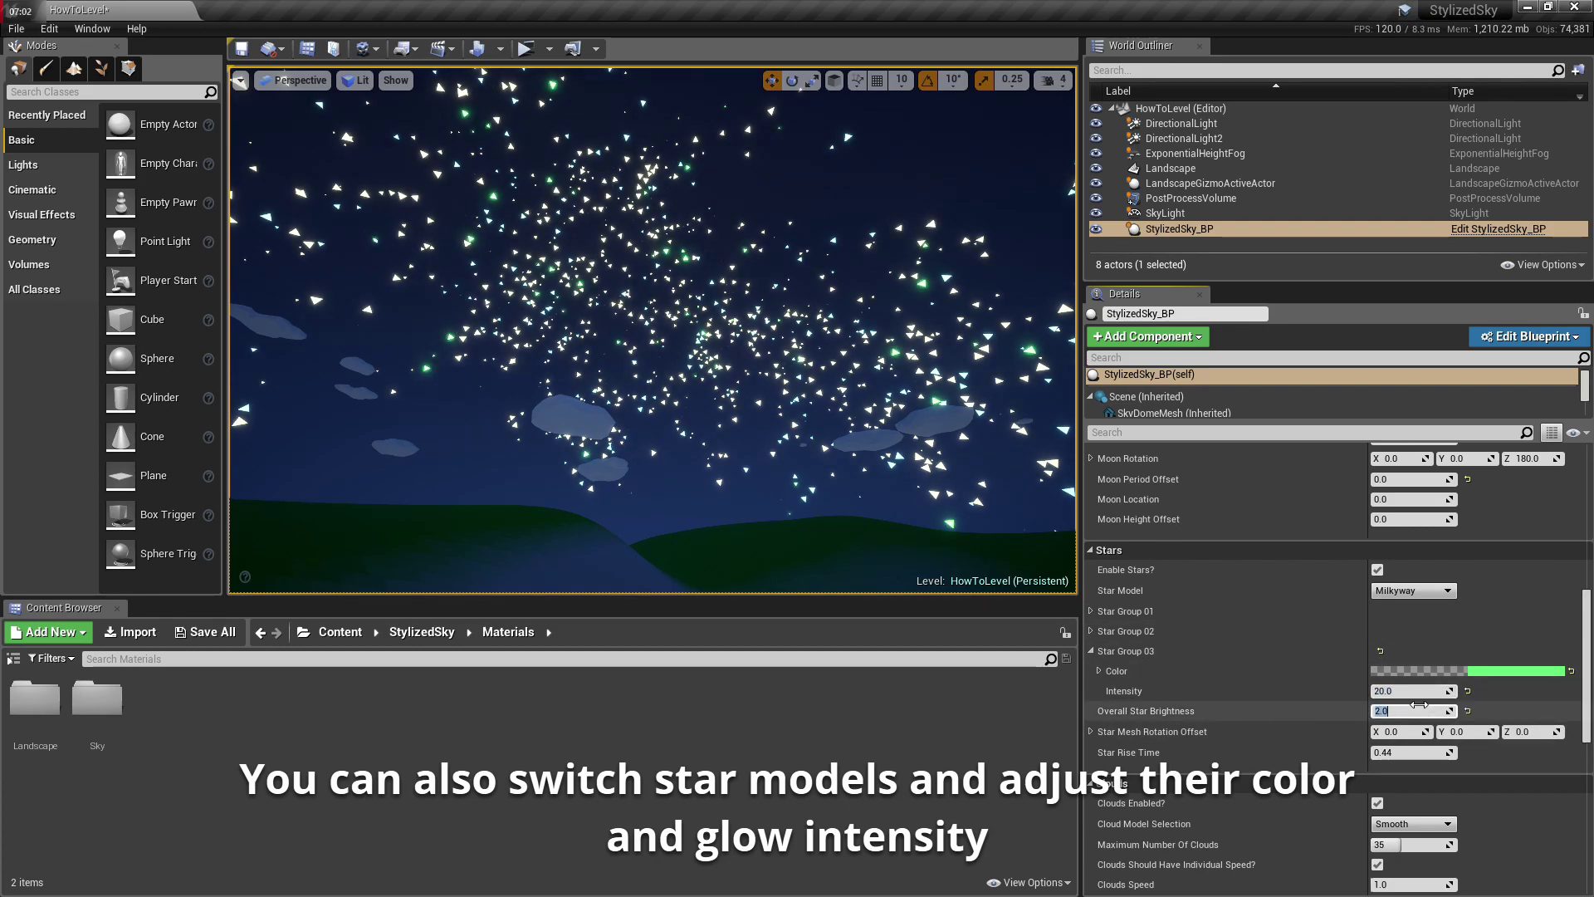
- Set Star Group 03 intensity to 10 and try overall star brightness values of 1, 5 and 2
text(1)
key(Return)
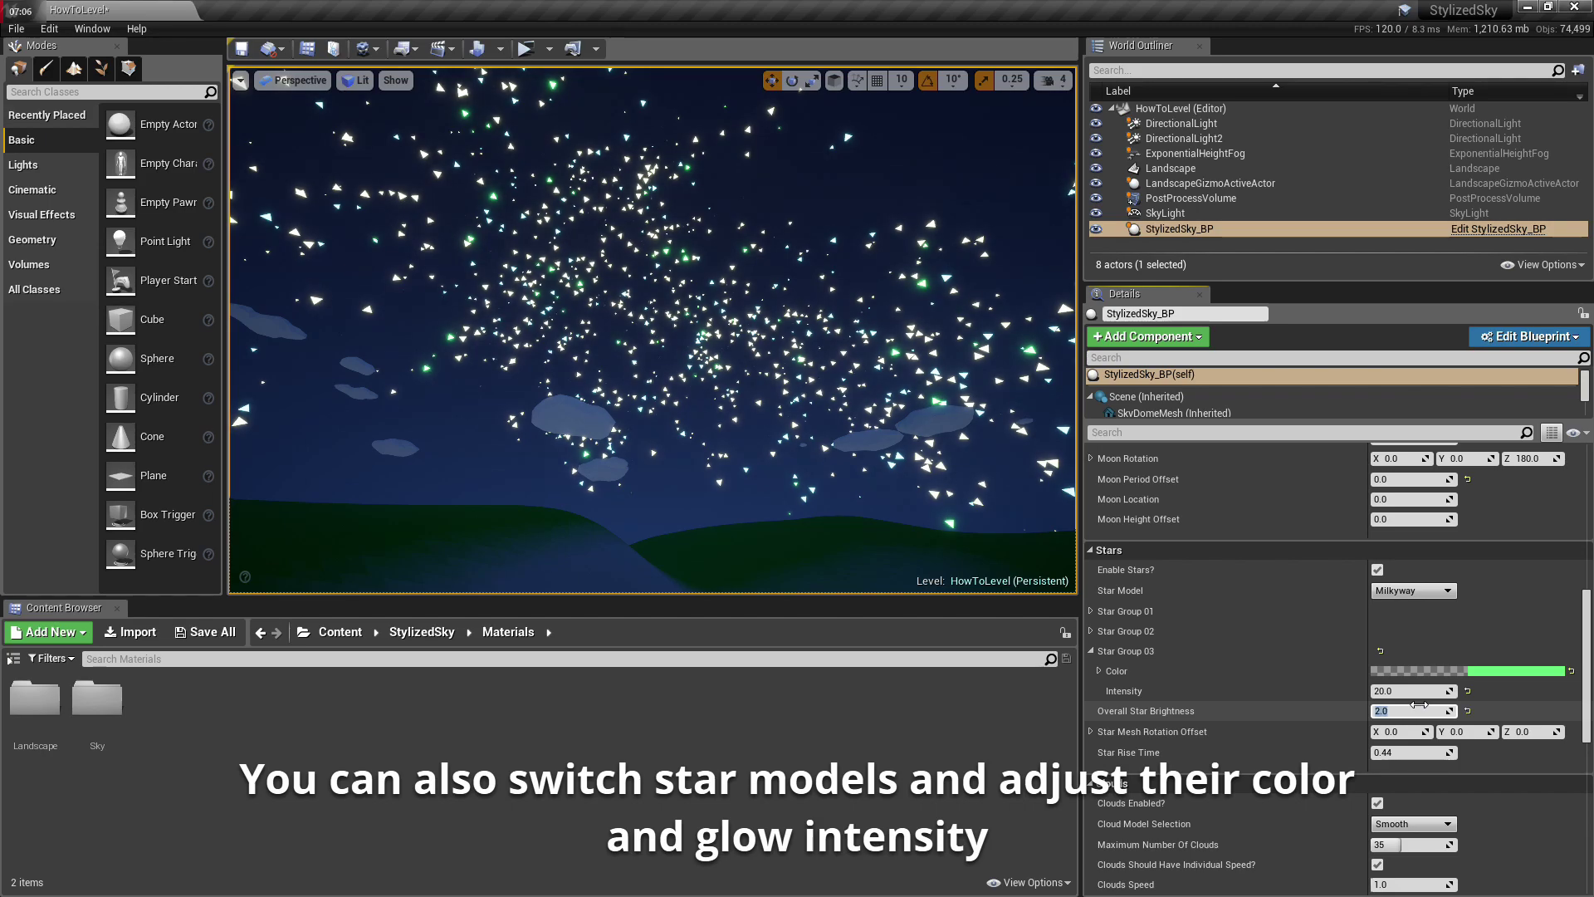
text(10)
key(Return)
text(5)
key(Return)
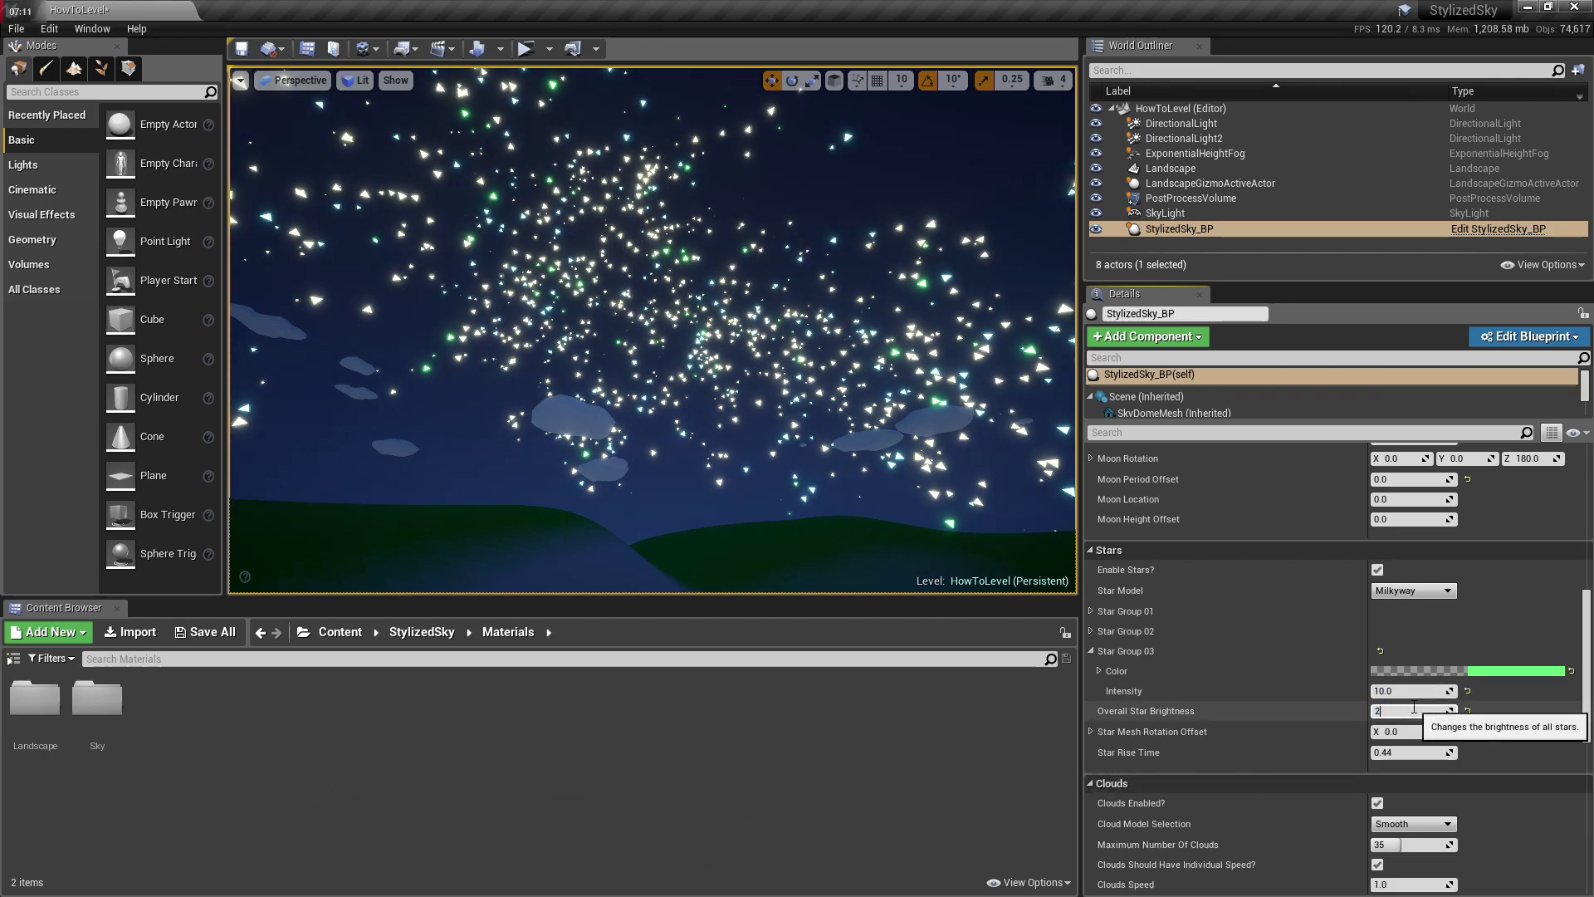
key(Return)
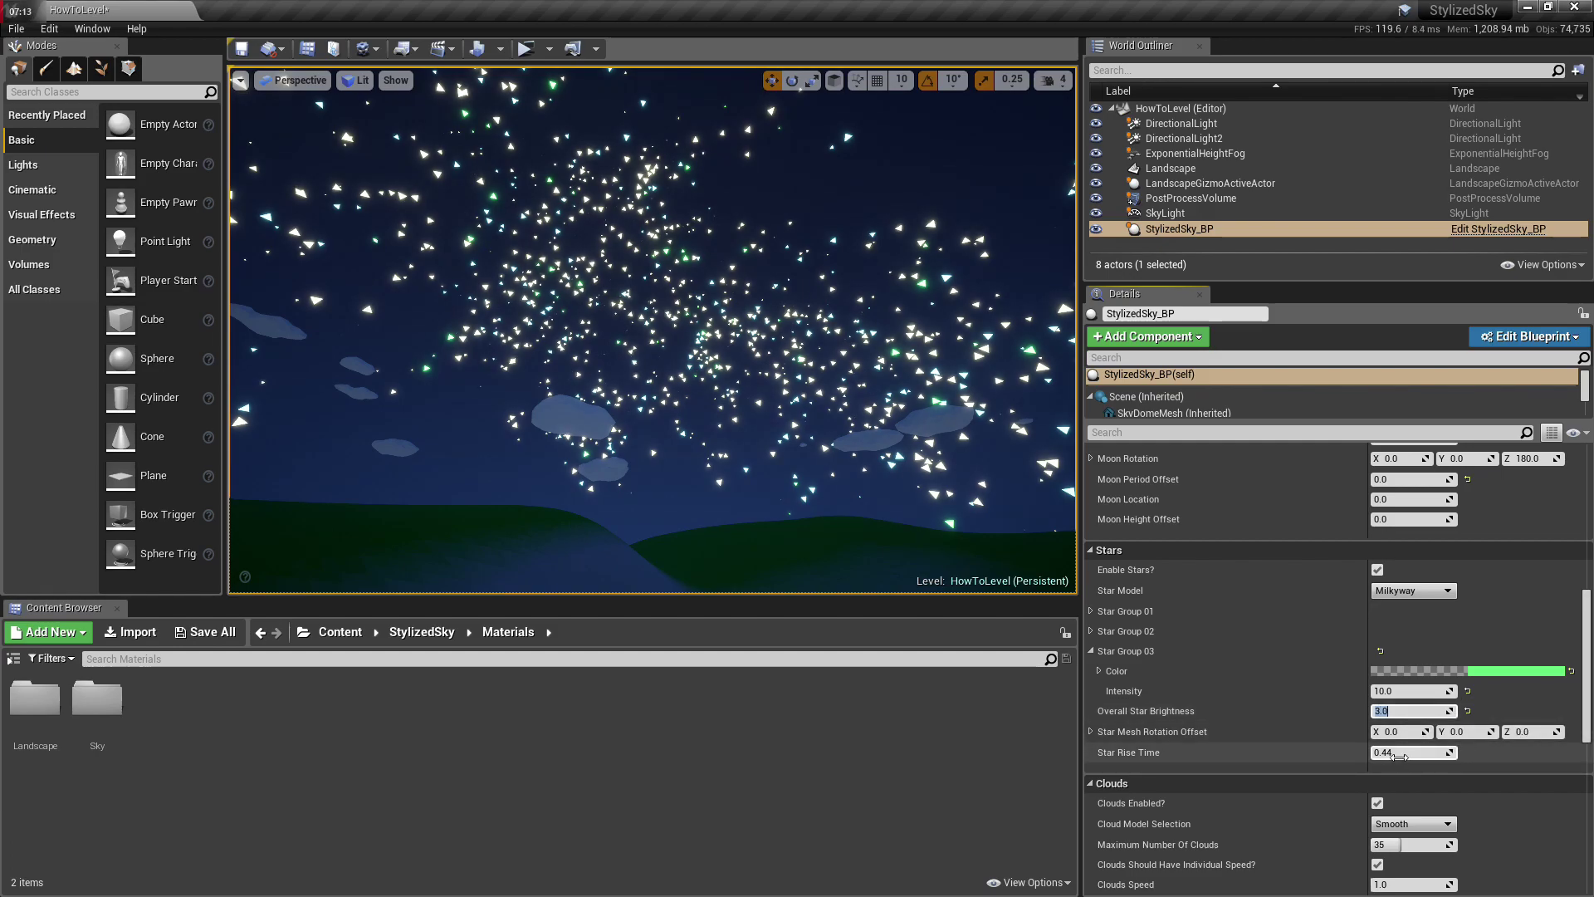
- Compare Polygonal and Smooth cloud models, keep Smooth, and raise Maximum Number Of Clouds to 100
scroll(1312, 789, down, 2)
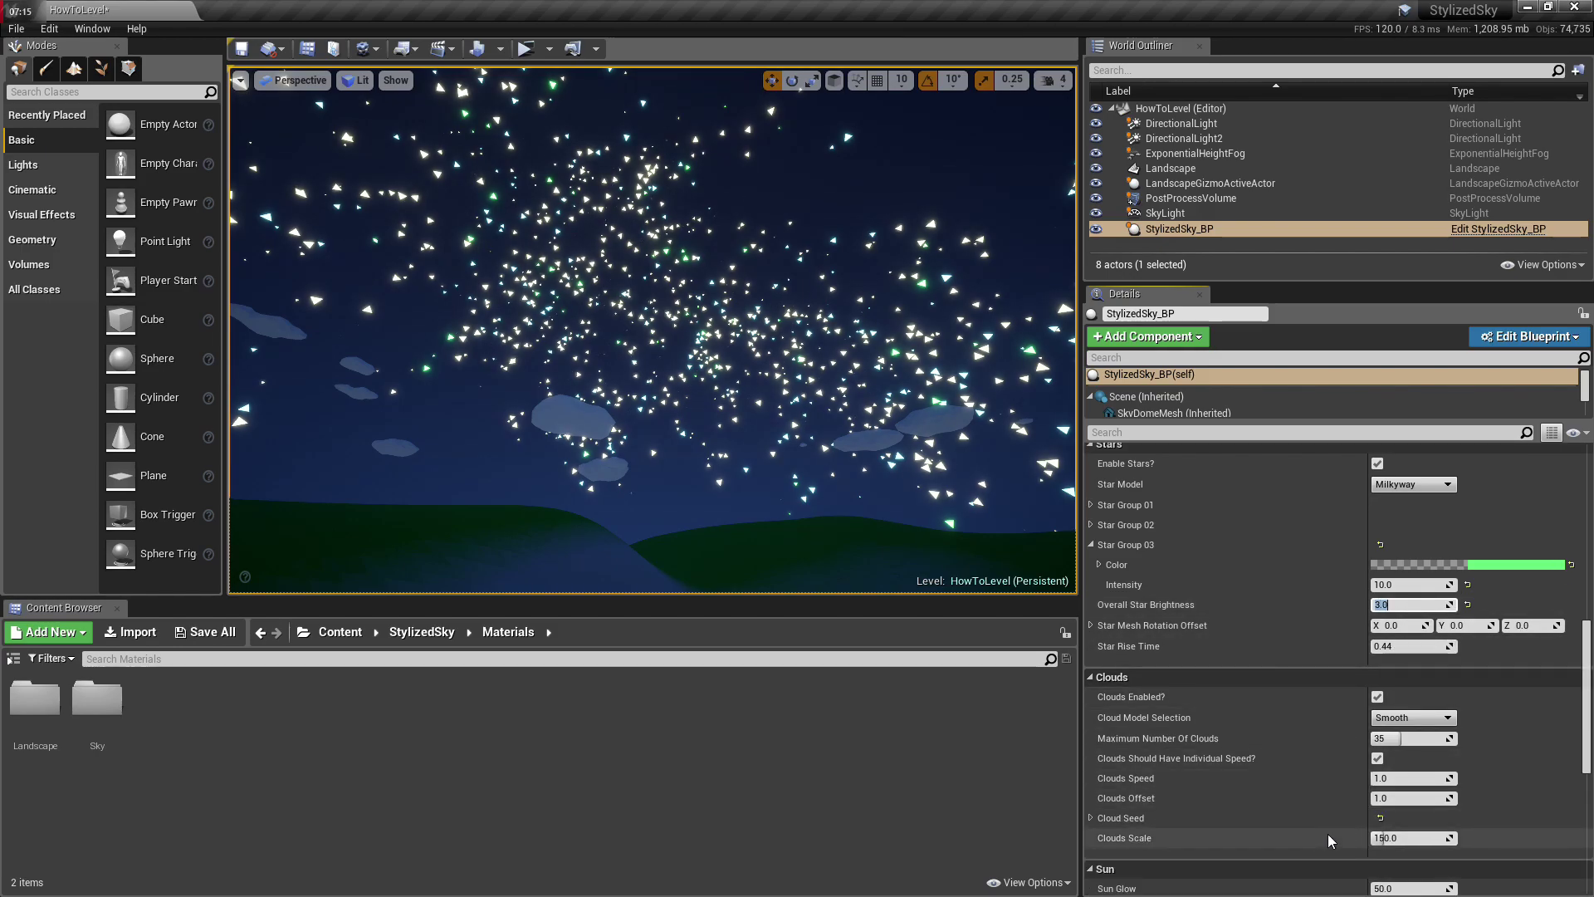
scroll(1295, 756, down, 2)
scroll(1292, 751, down, 1)
right_drag(664, 291, 665, 374)
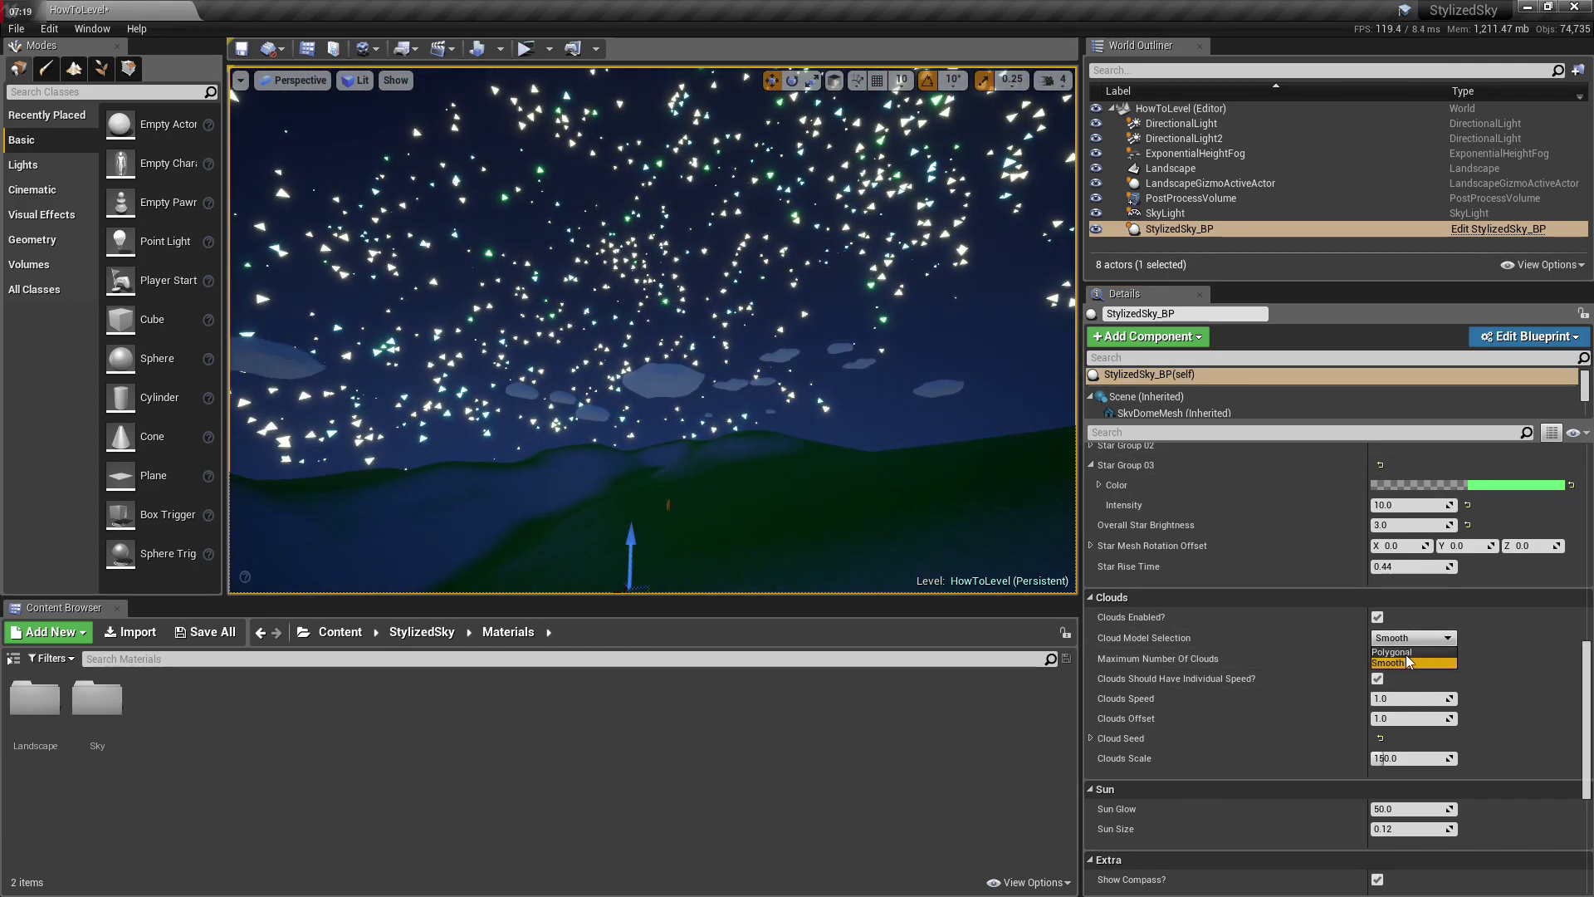
click(1401, 653)
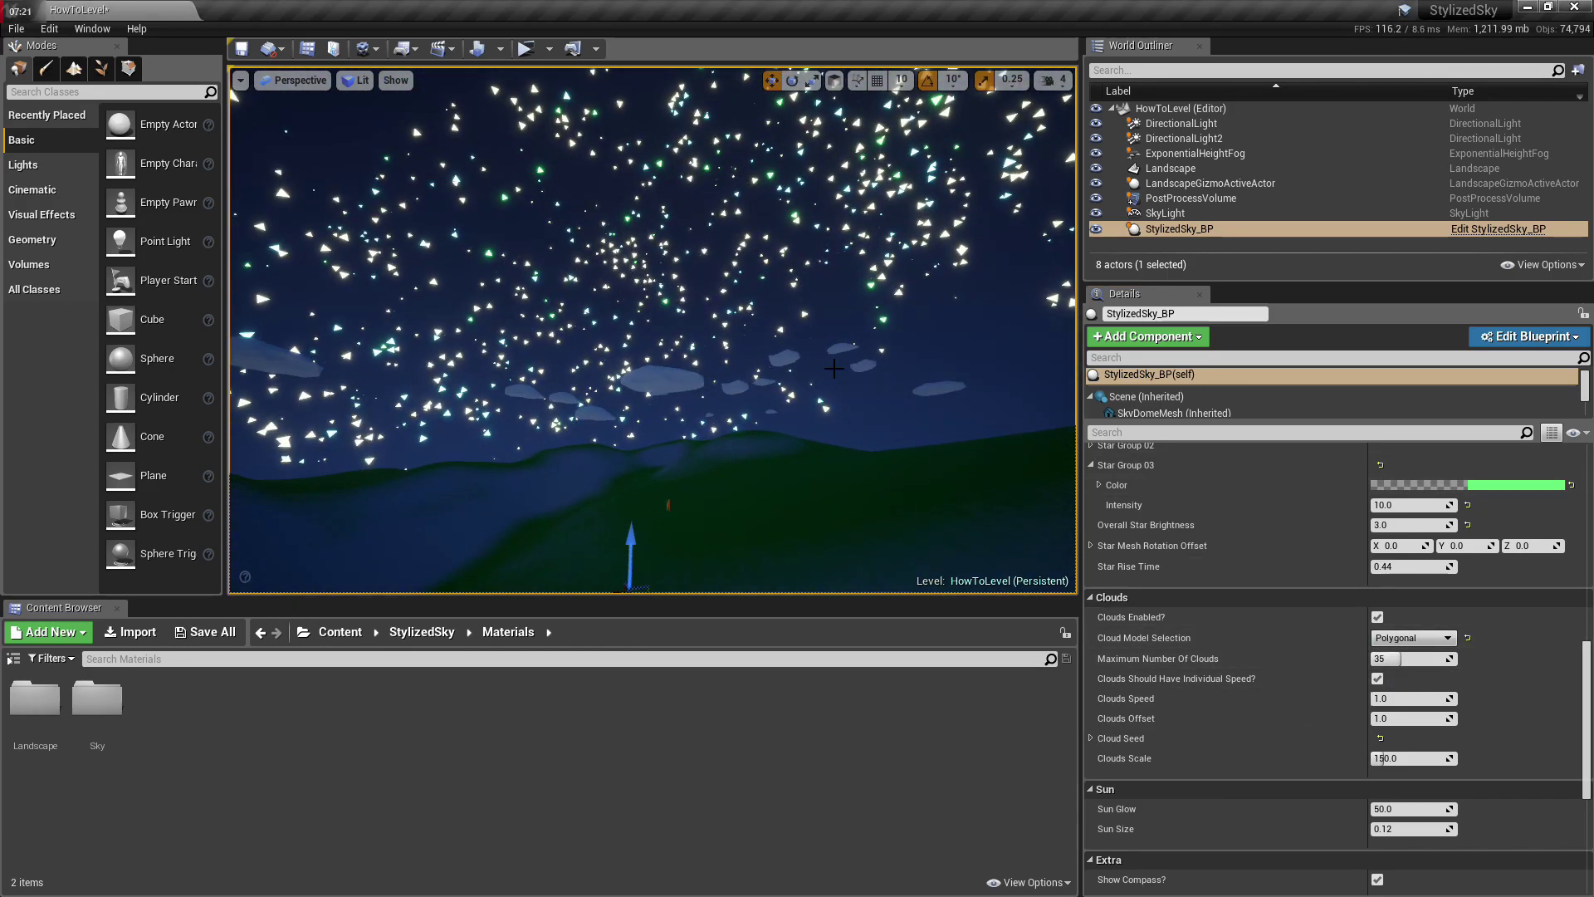
click(1411, 637)
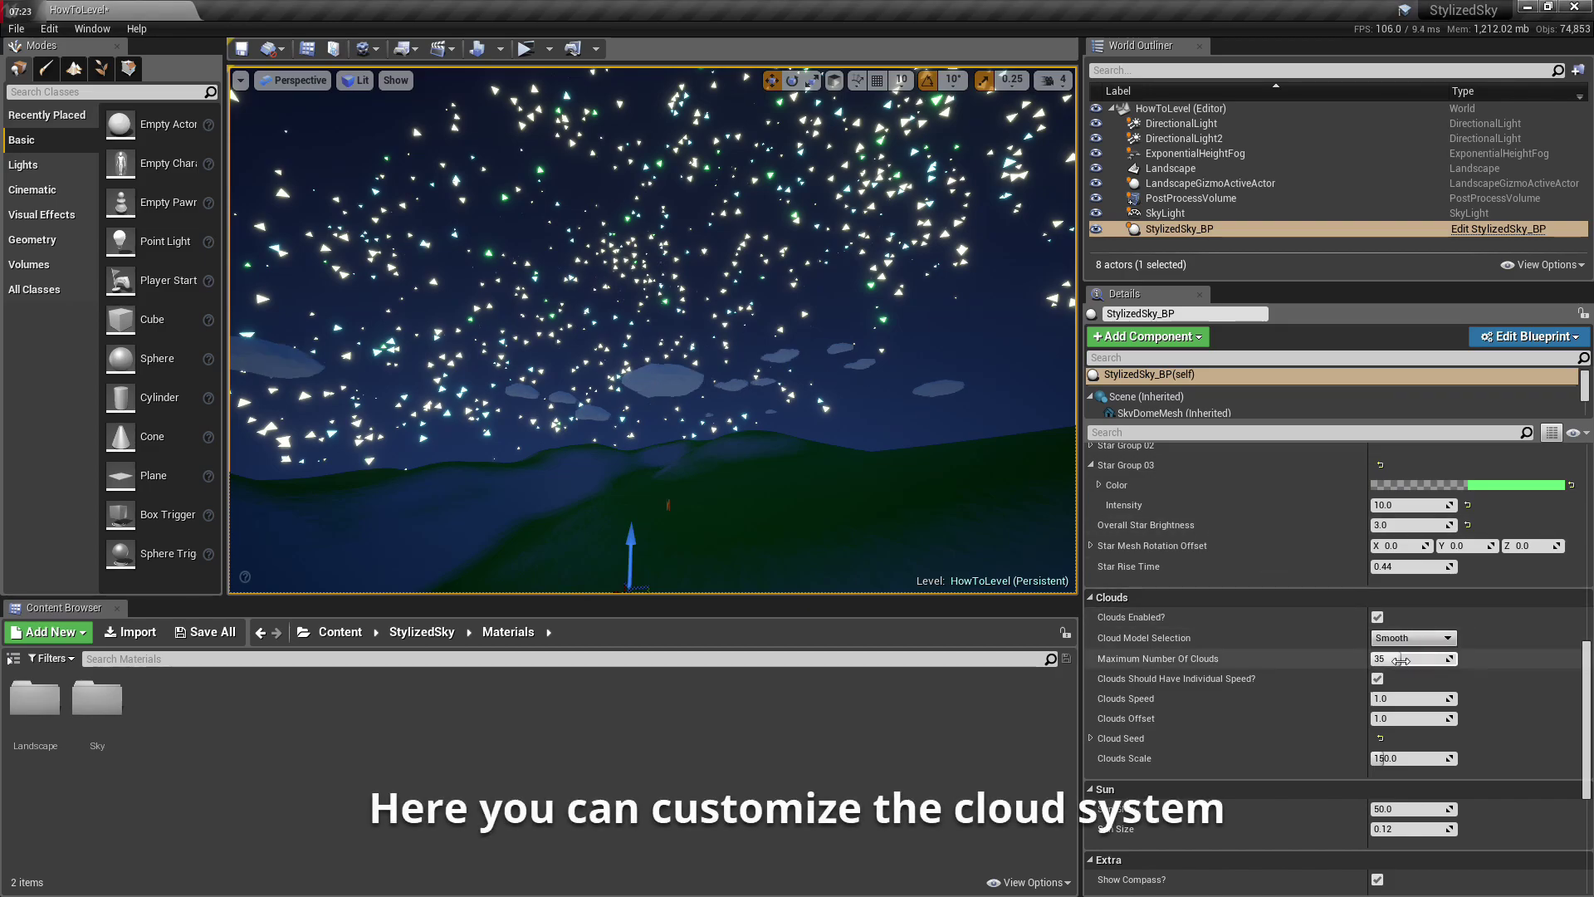
drag(1400, 657, 1128, 568)
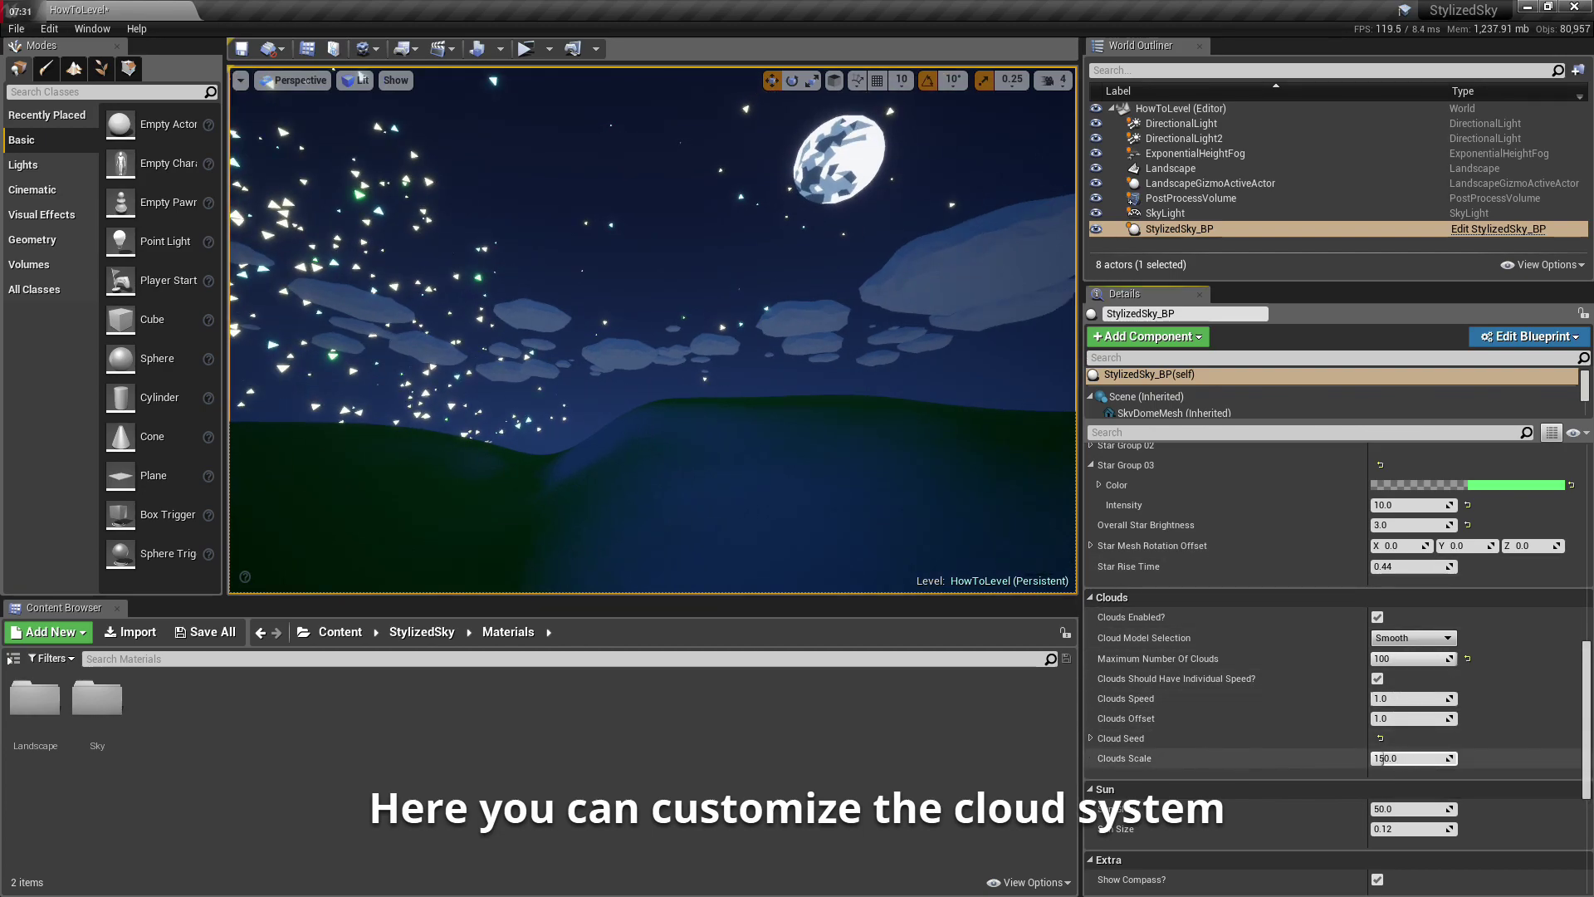
- Set Clouds Scale to 200
drag(1382, 758, 1399, 758)
click(1400, 758)
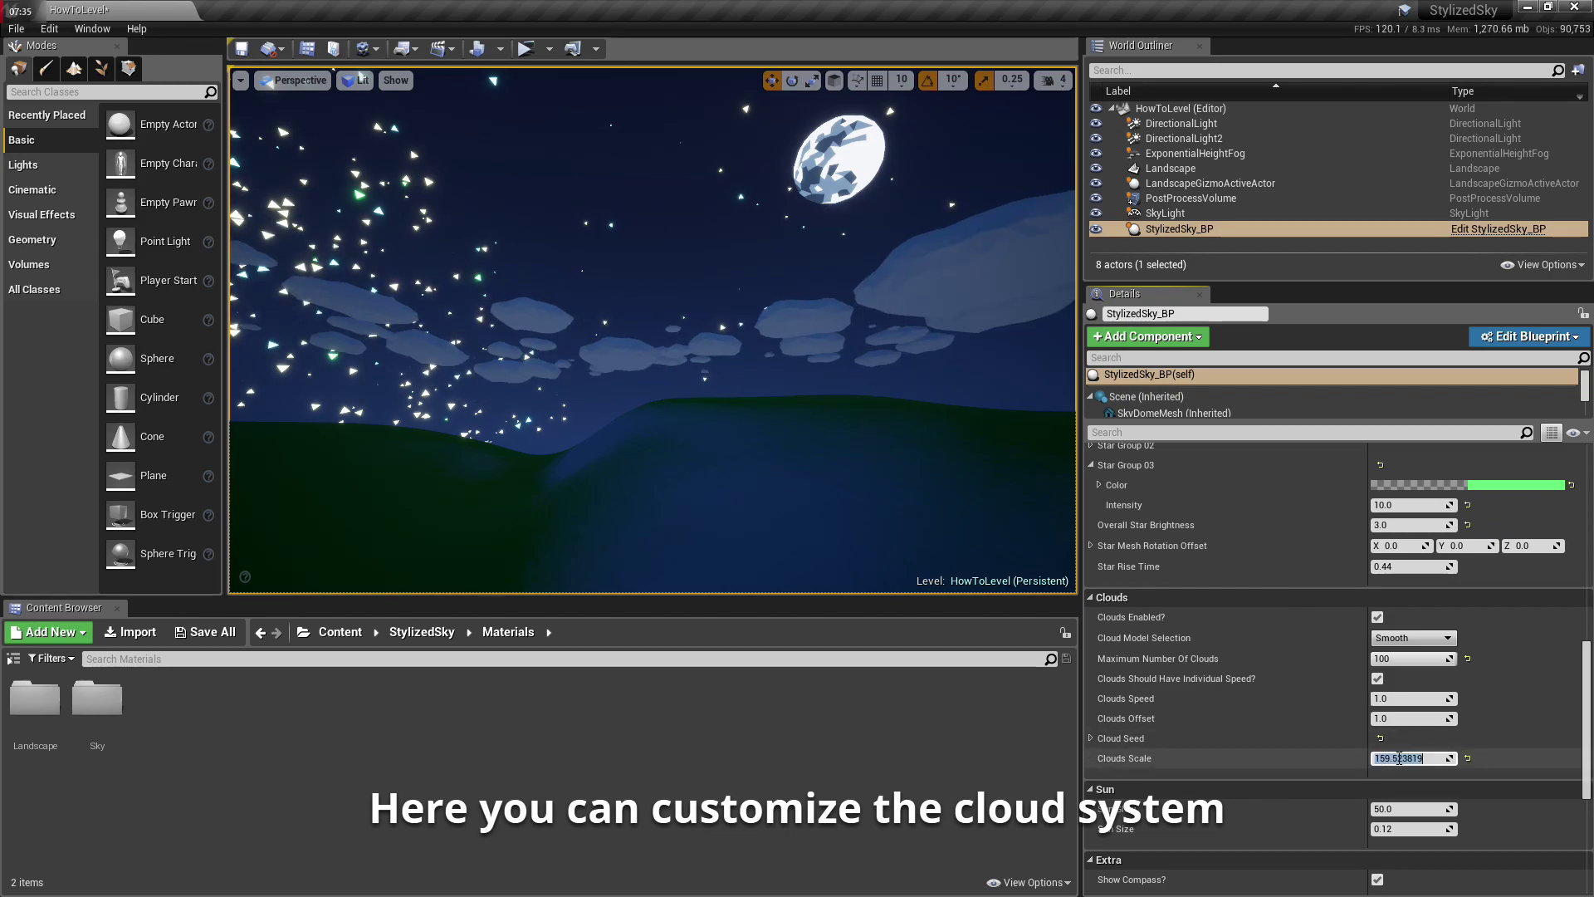
text(200)
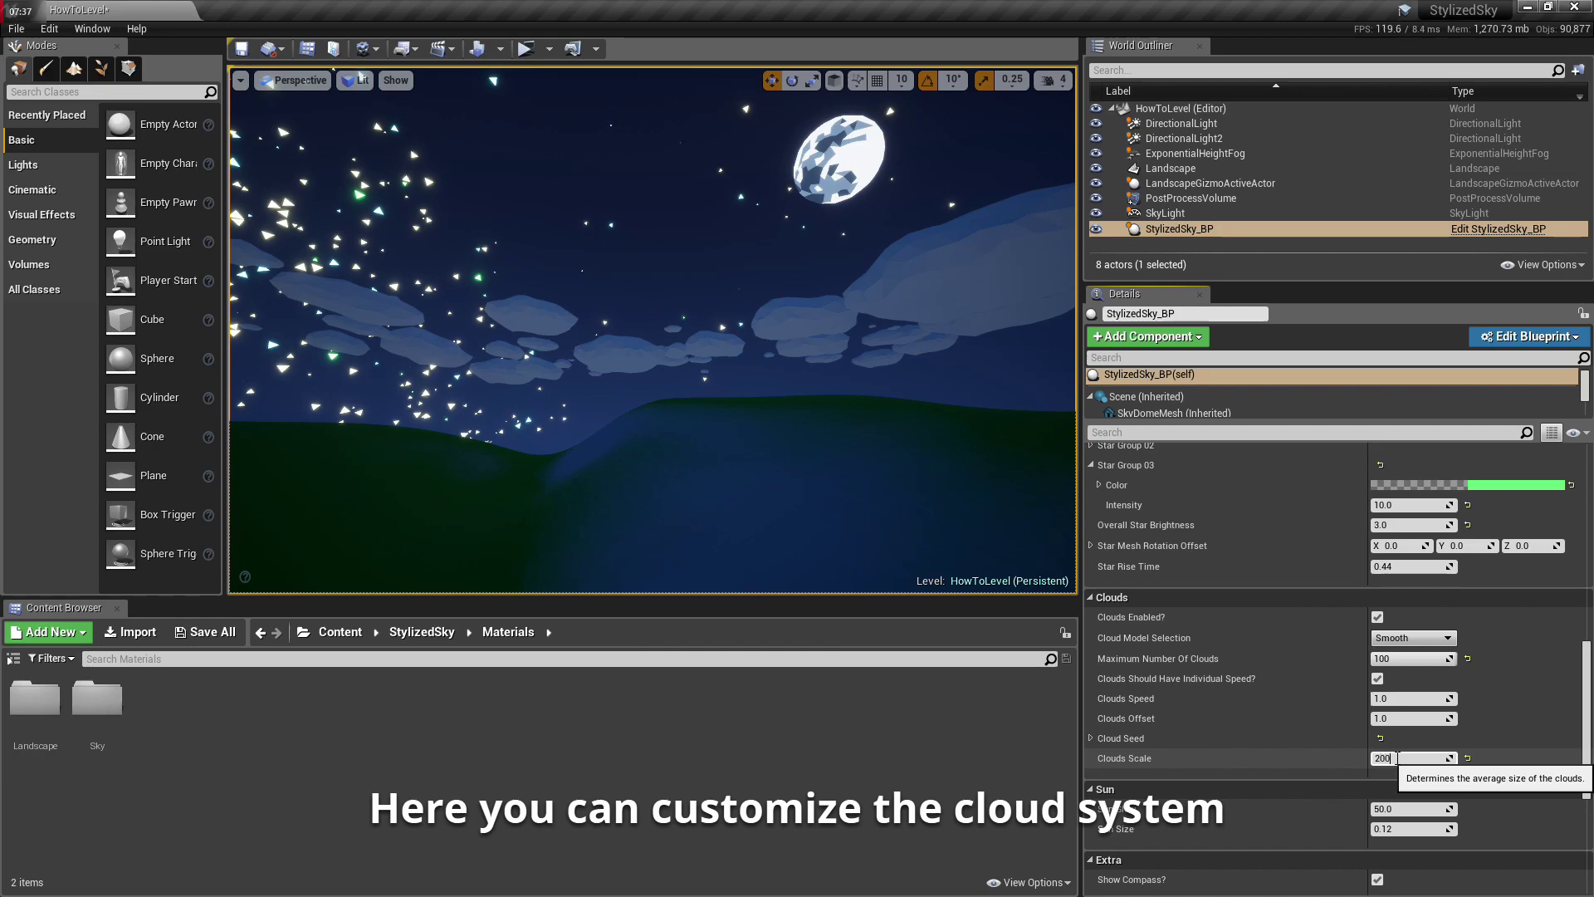
key(Return)
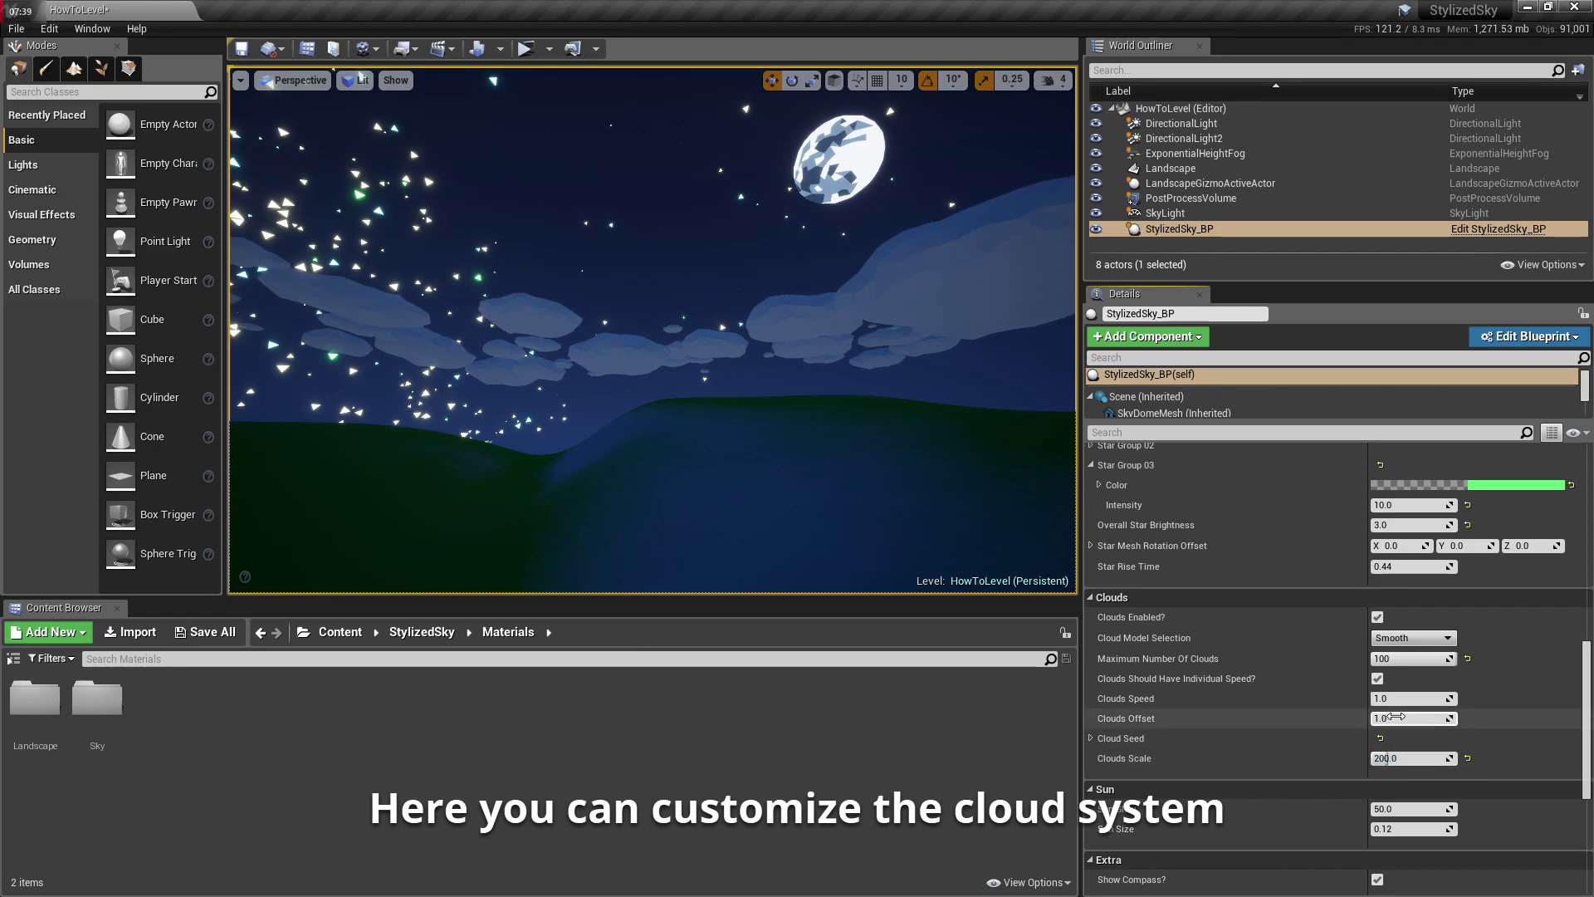
- Try shifting Clouds Offset, reset it to 0, and turn off individual cloud speeds
drag(1392, 718, 1412, 719)
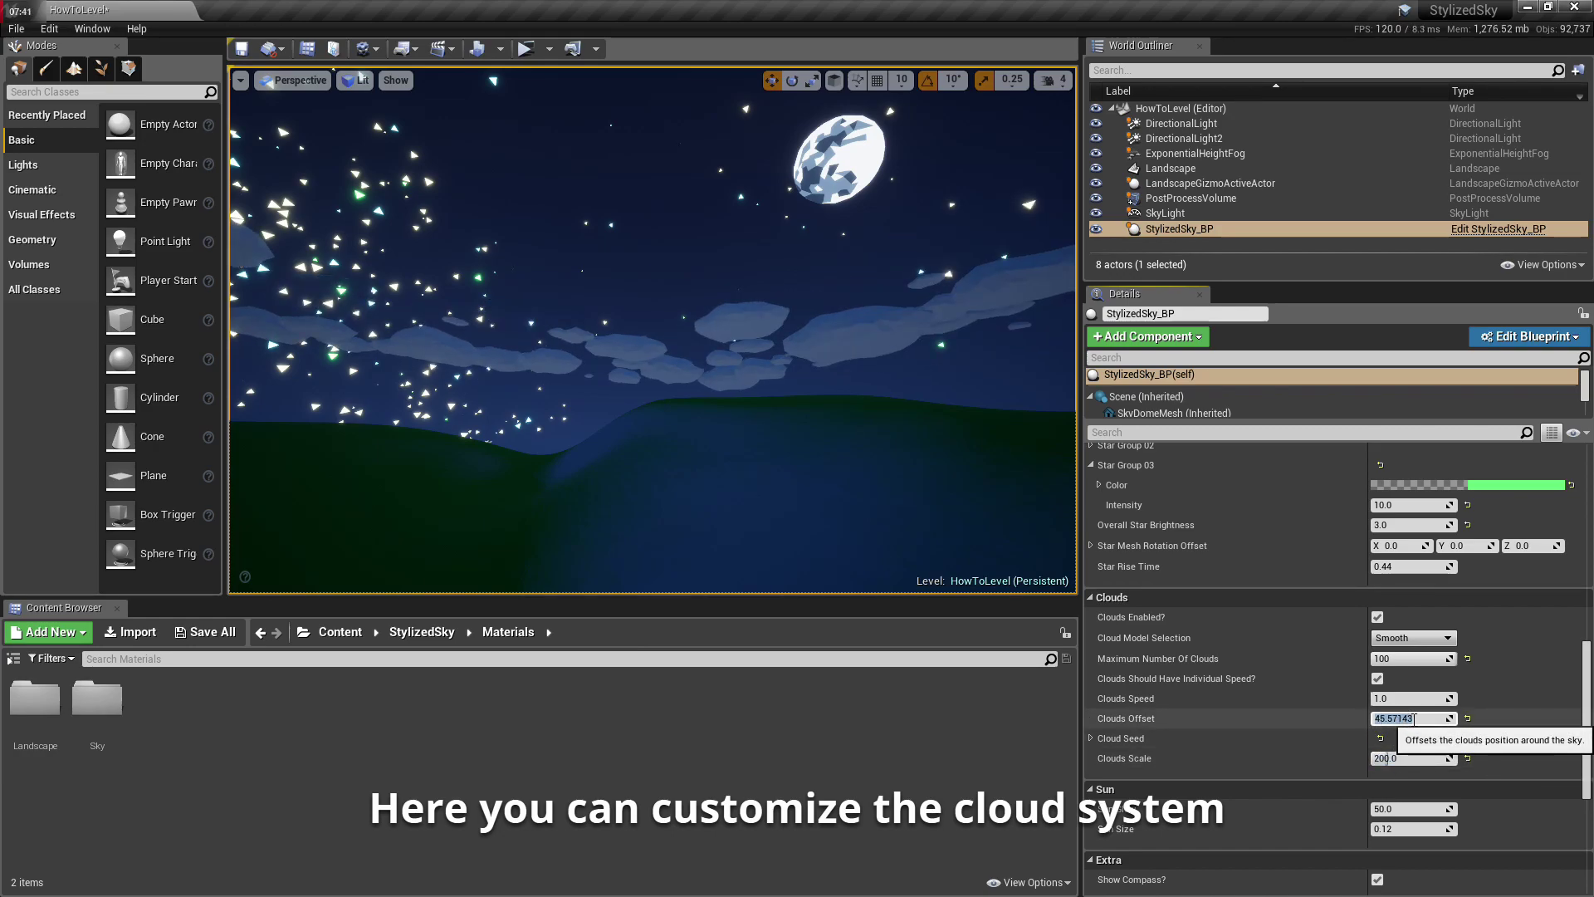
text(0)
key(Return)
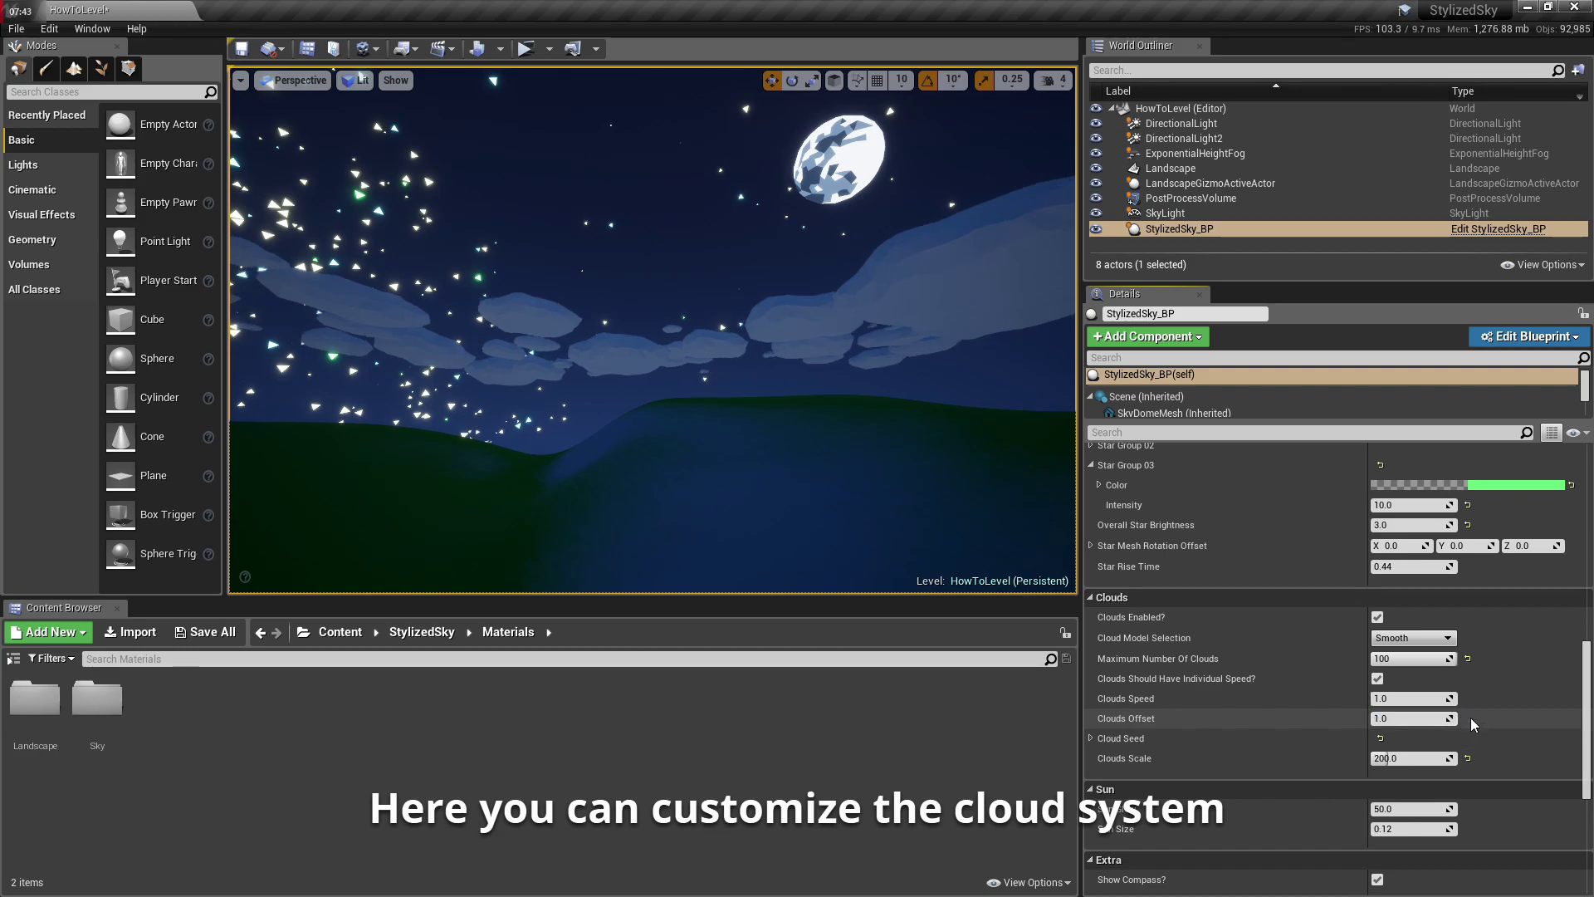
click(1377, 678)
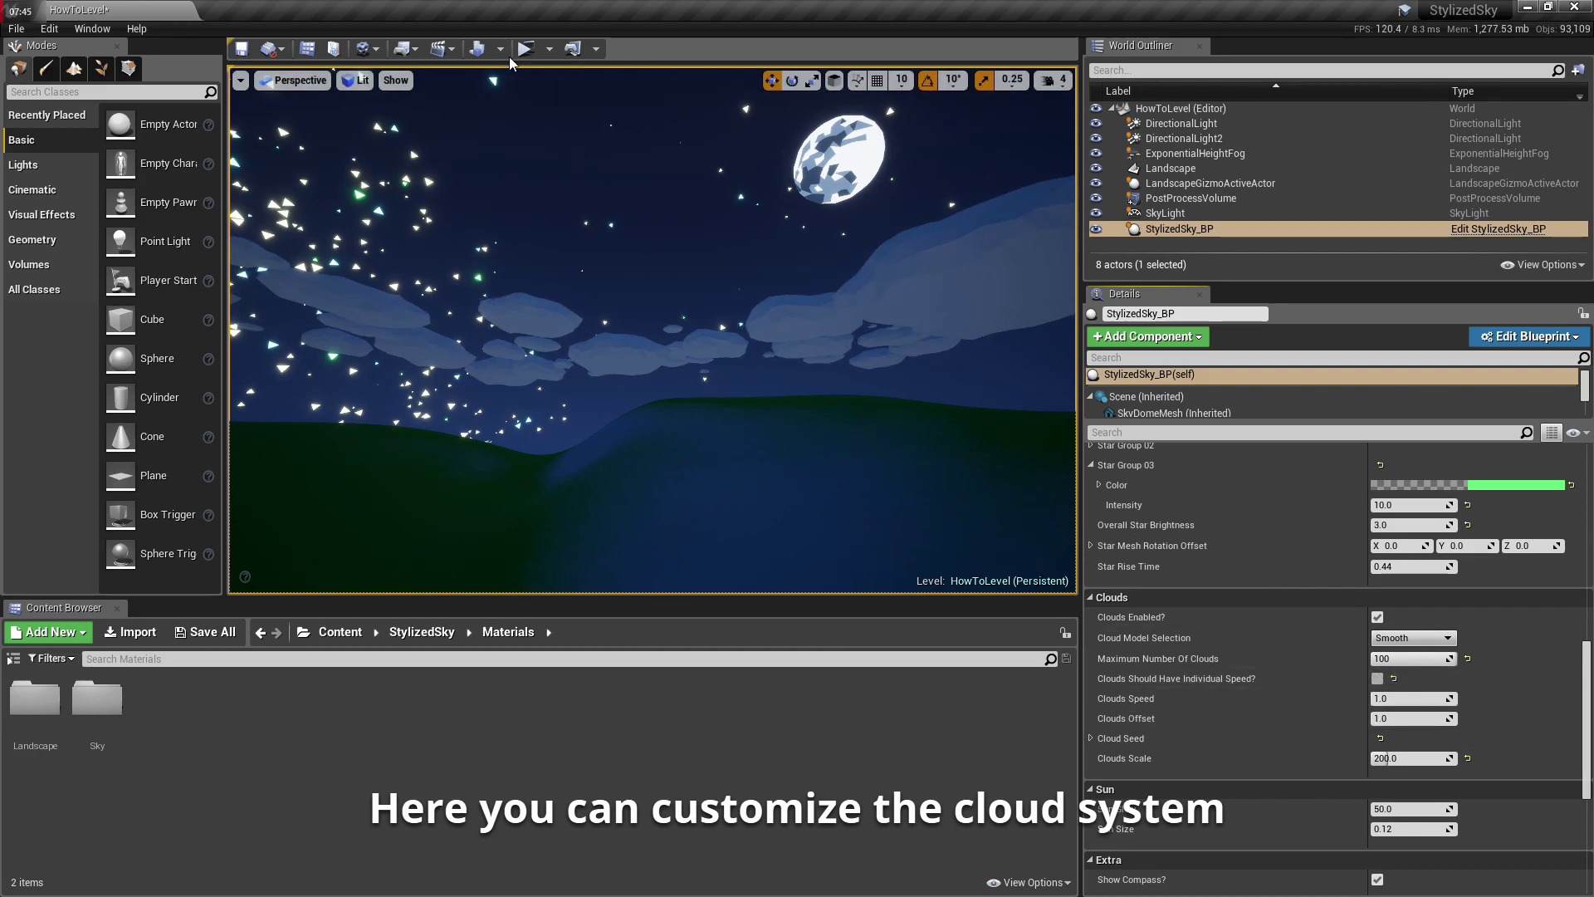